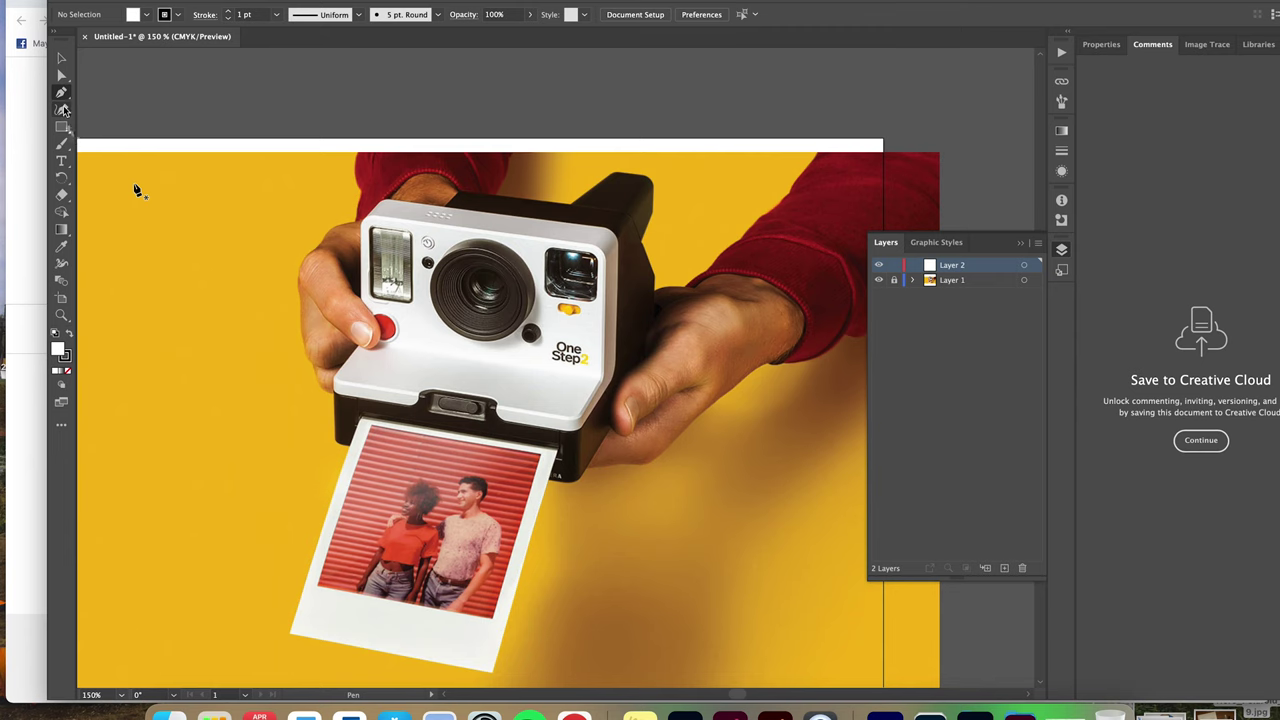
# Trace the outer edge of the ejected instant photo as a closed four-corner path with the Pen tool
pyautogui.click(363, 424)
pyautogui.click(556, 452)
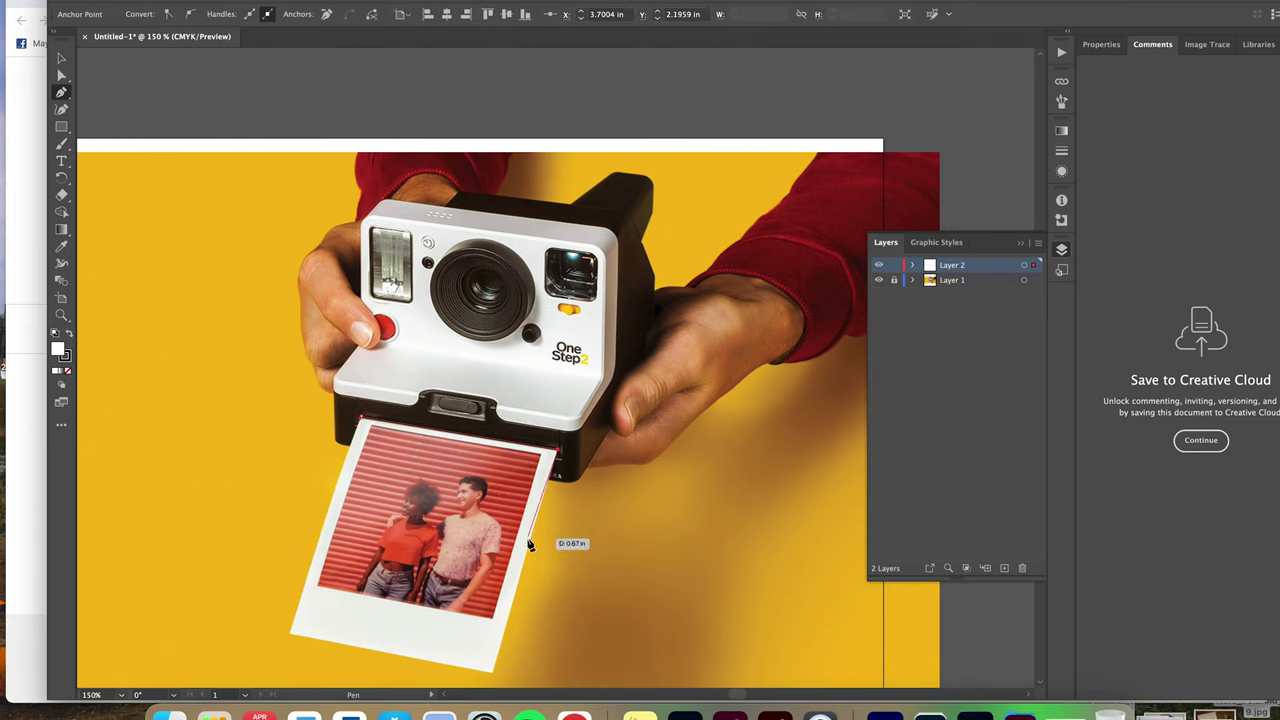
pyautogui.click(492, 672)
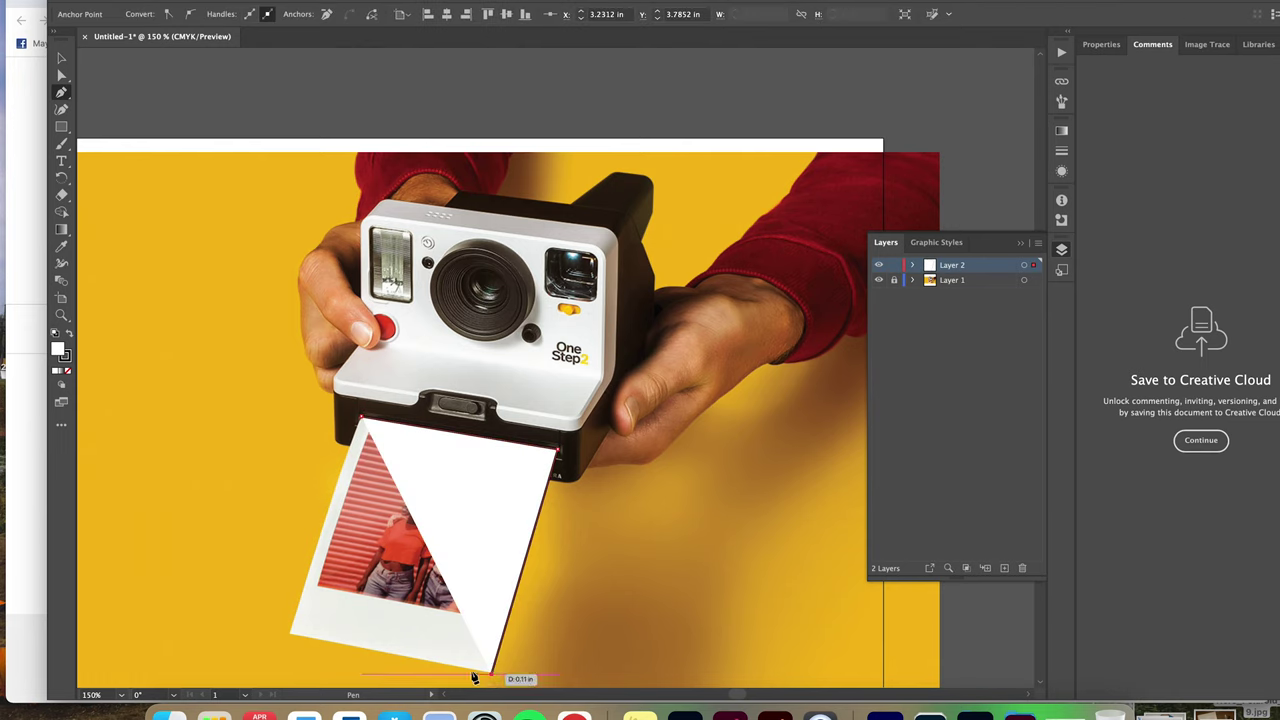
pyautogui.click(290, 634)
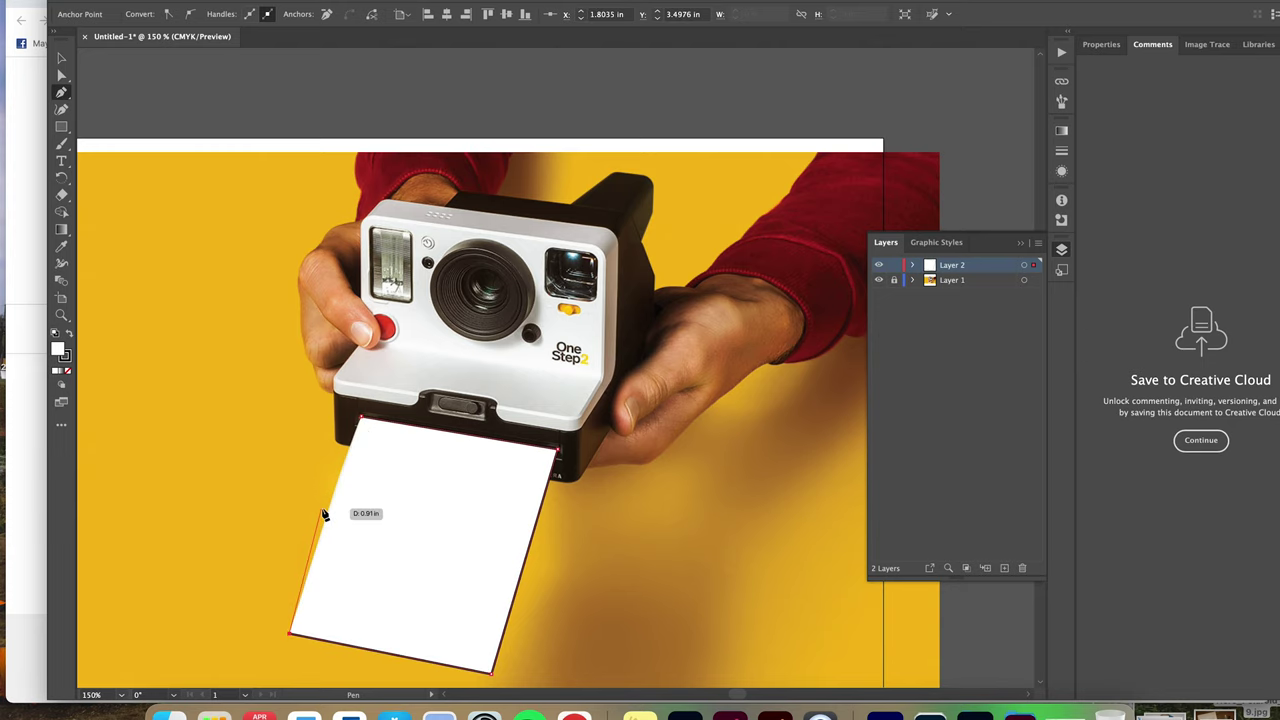
pyautogui.click(362, 419)
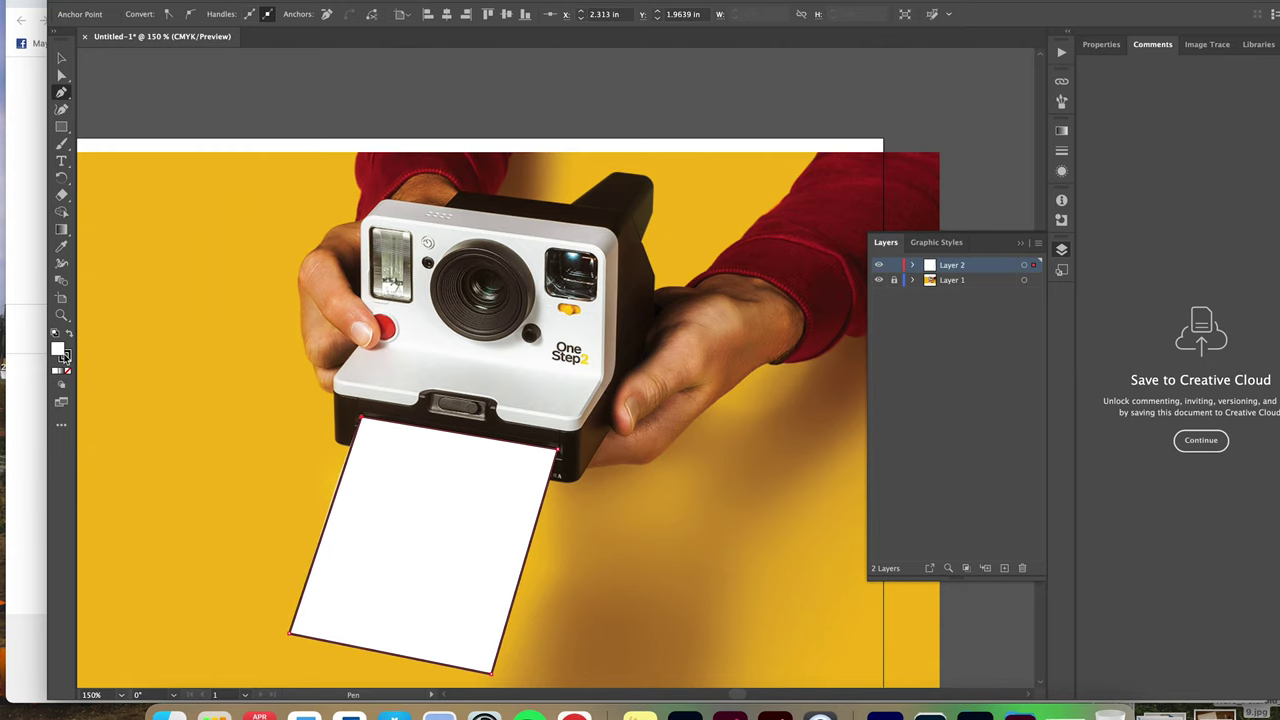
pyautogui.doubleClick(58, 349)
pyautogui.click(838, 278)
pyautogui.doubleClick(60, 350)
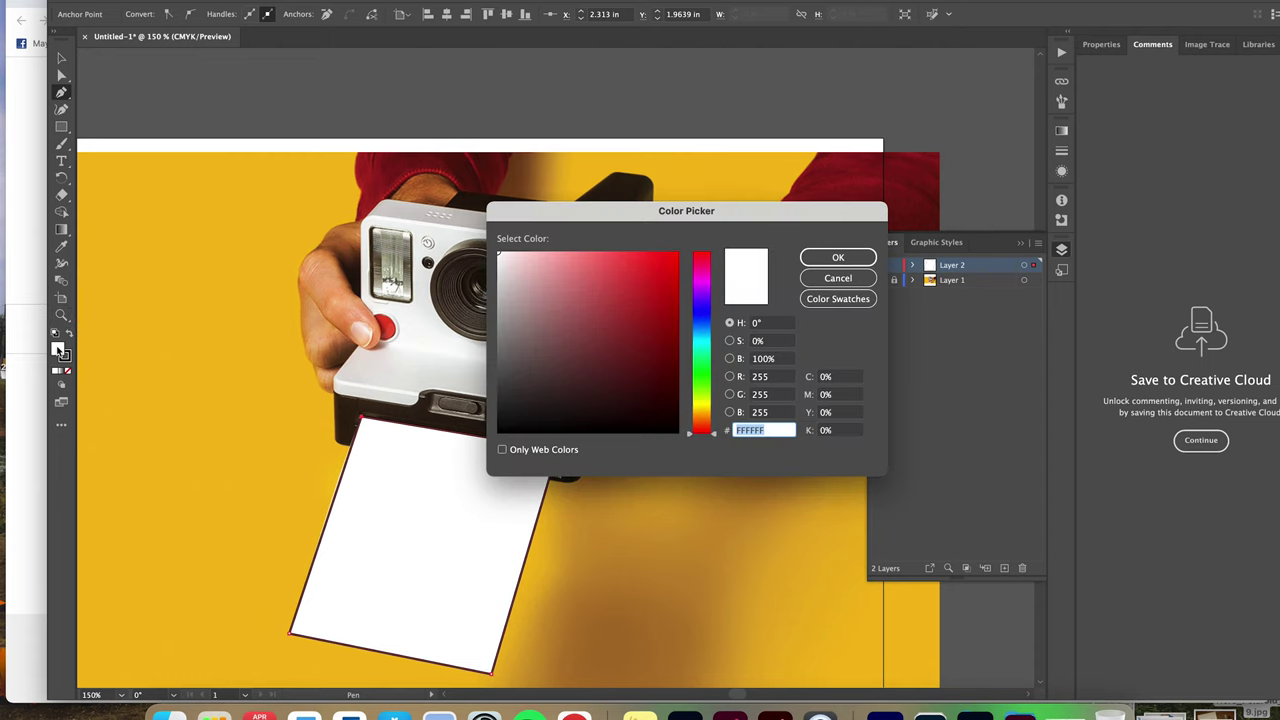
pyautogui.click(838, 278)
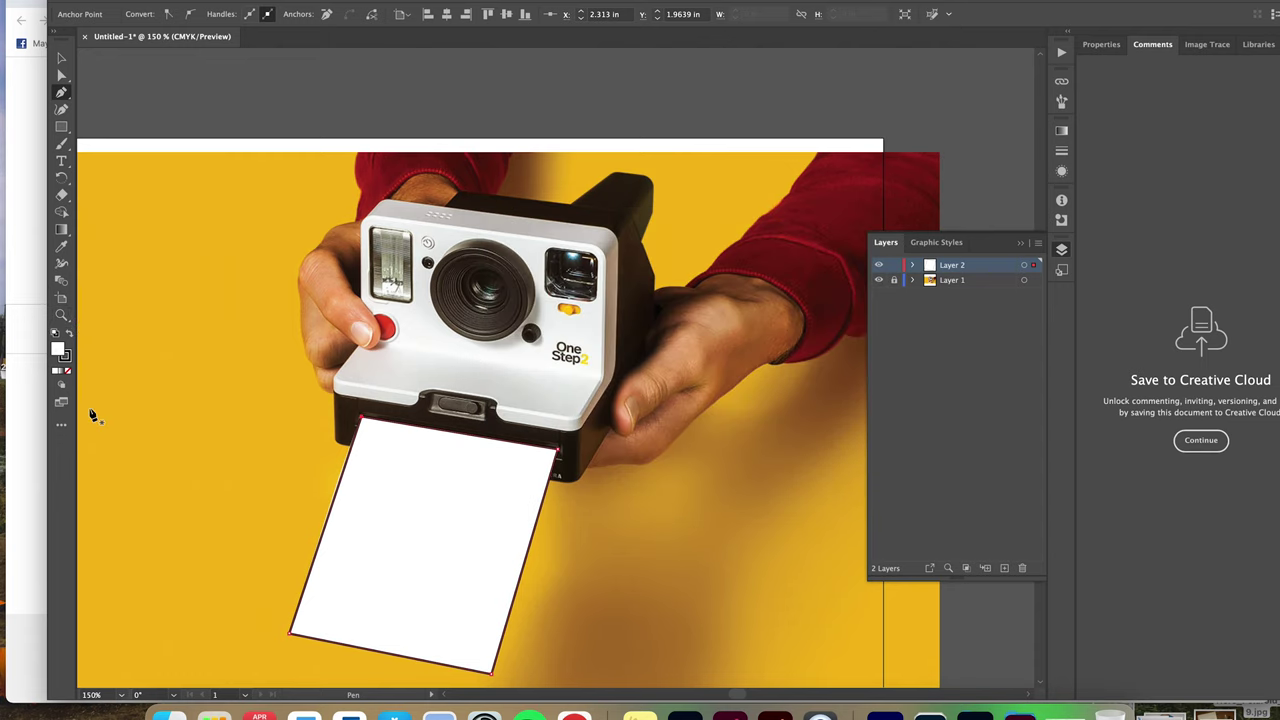
# Restore the default fill and stroke on the photo outline and set its fill to none
pyautogui.click(69, 335)
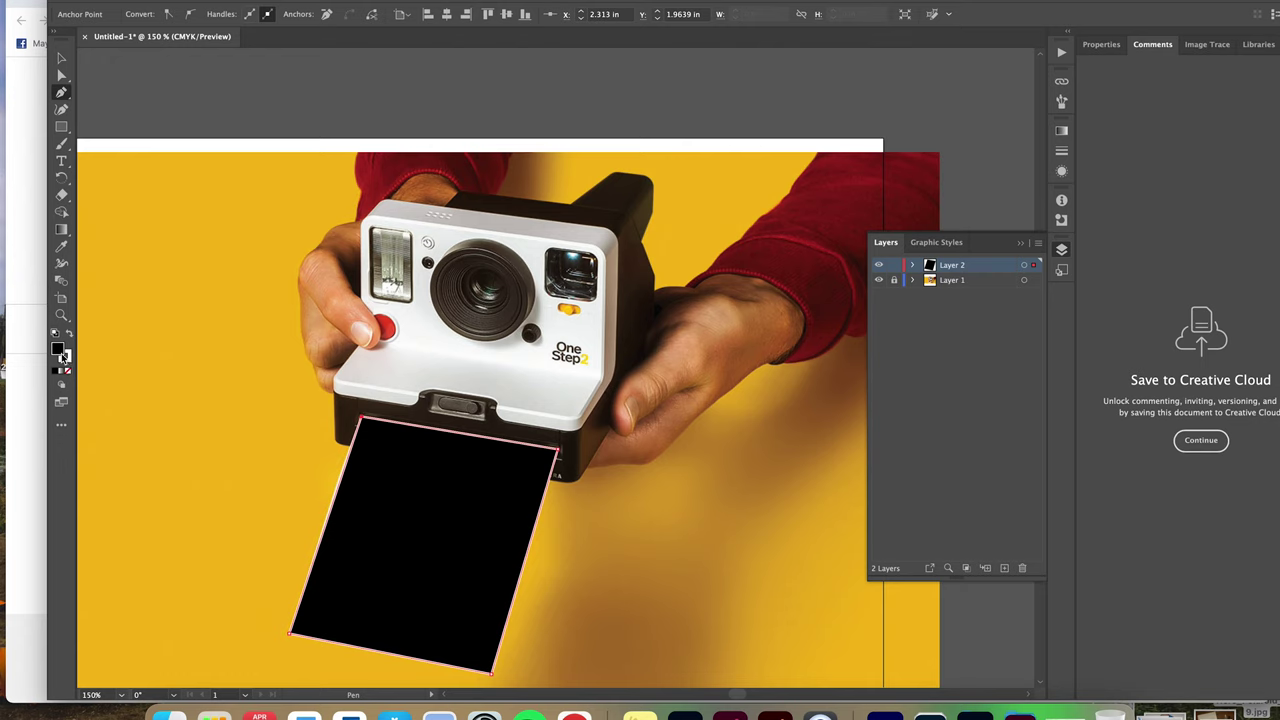
pyautogui.click(68, 370)
pyautogui.click(55, 334)
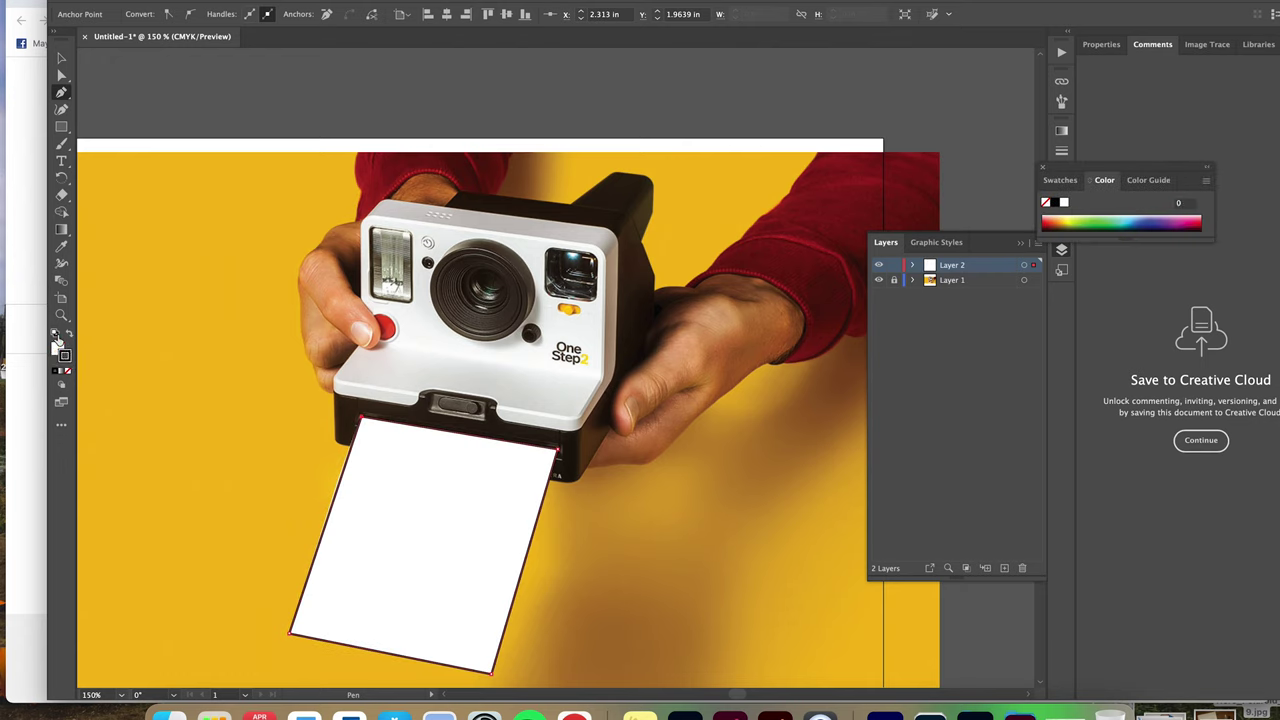
pyautogui.click(69, 371)
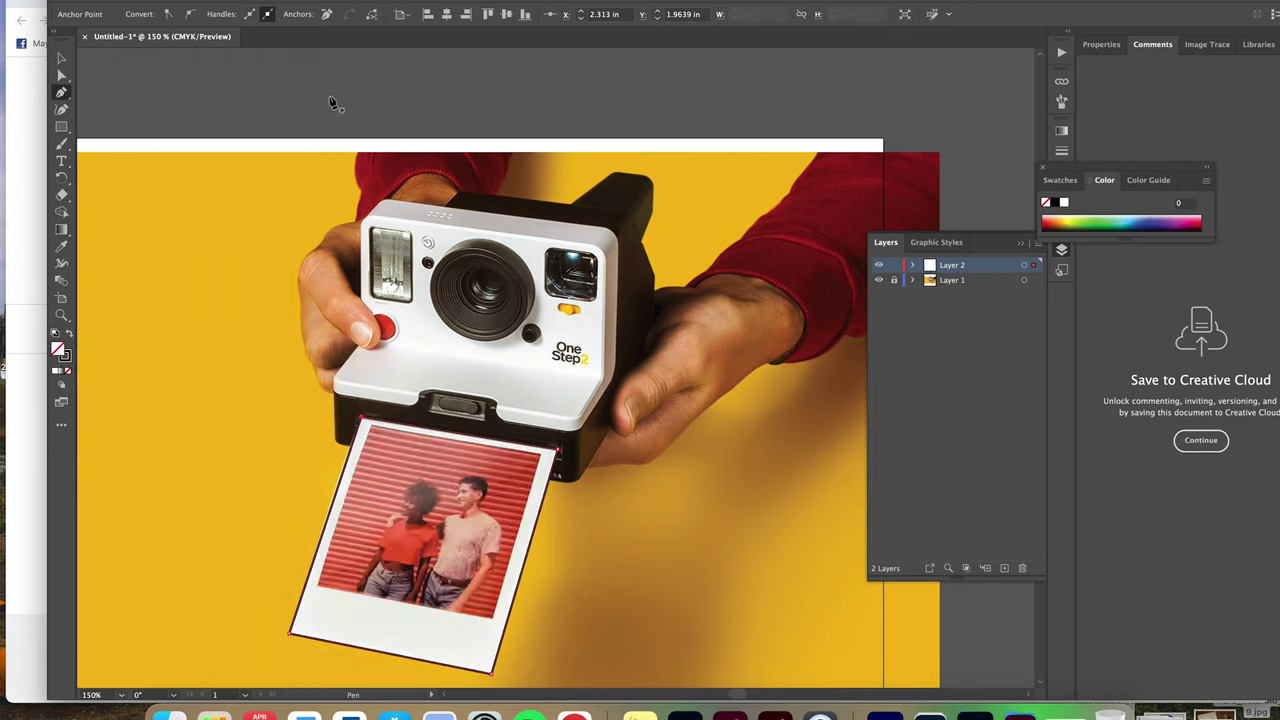
# Trace the picture area inside the instant photo's border as a closed four-corner path
pyautogui.click(373, 428)
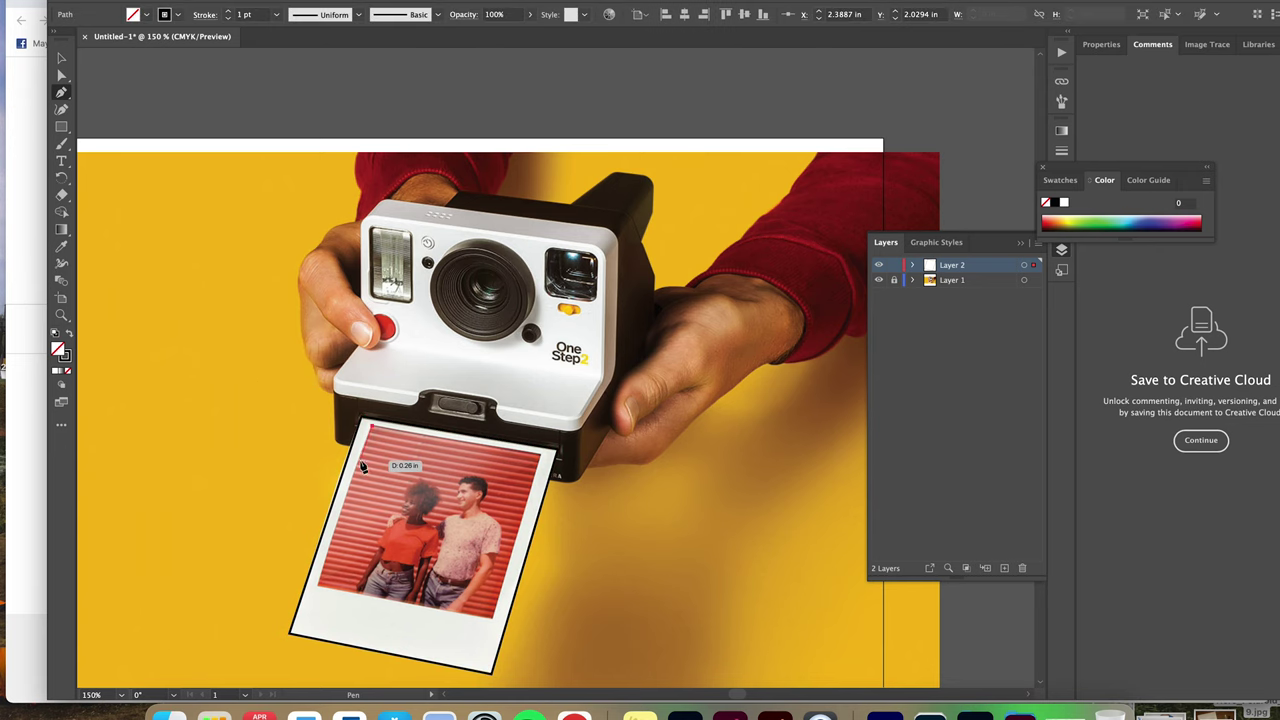
pyautogui.click(318, 588)
pyautogui.click(493, 618)
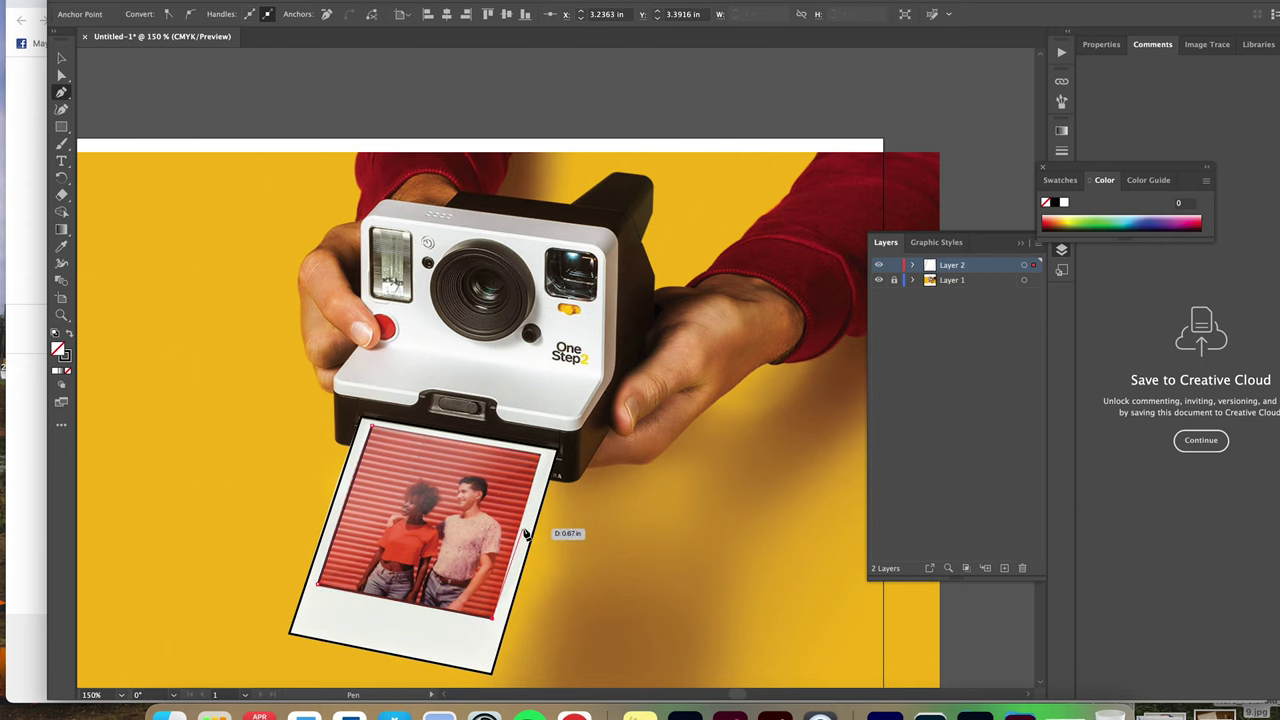
pyautogui.click(541, 454)
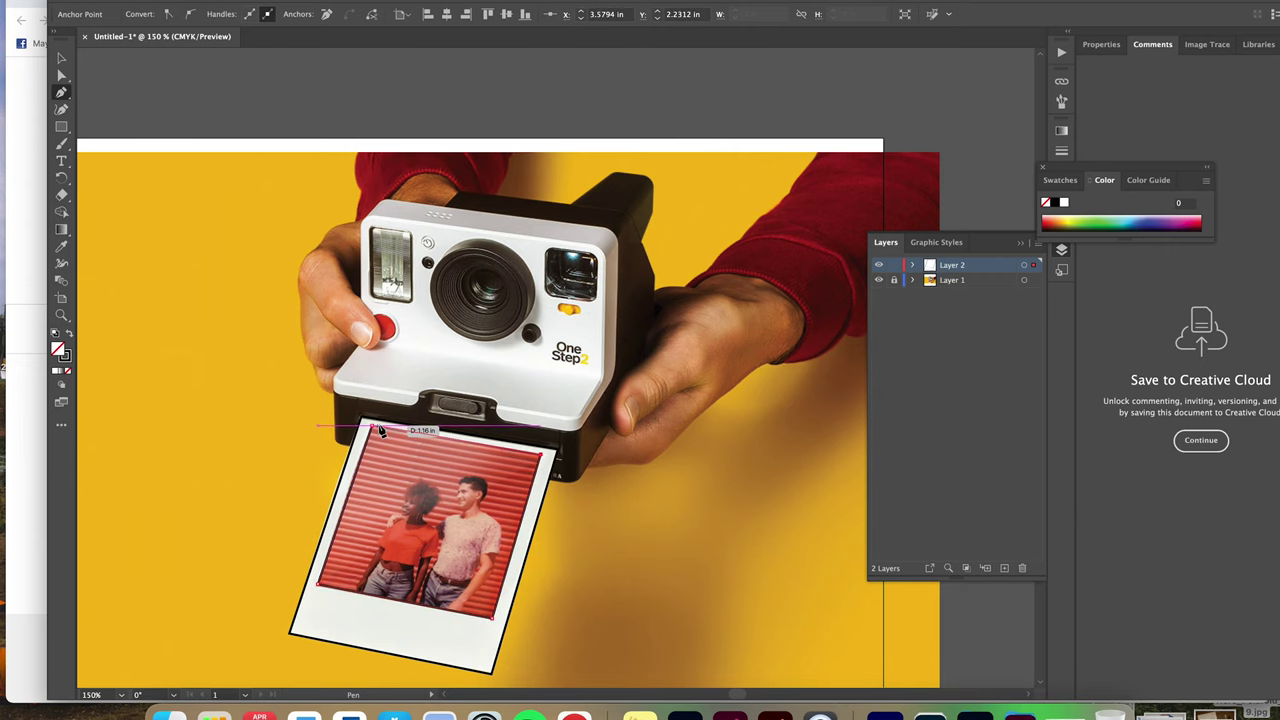
pyautogui.click(373, 428)
pyautogui.click(61, 58)
pyautogui.click(501, 303)
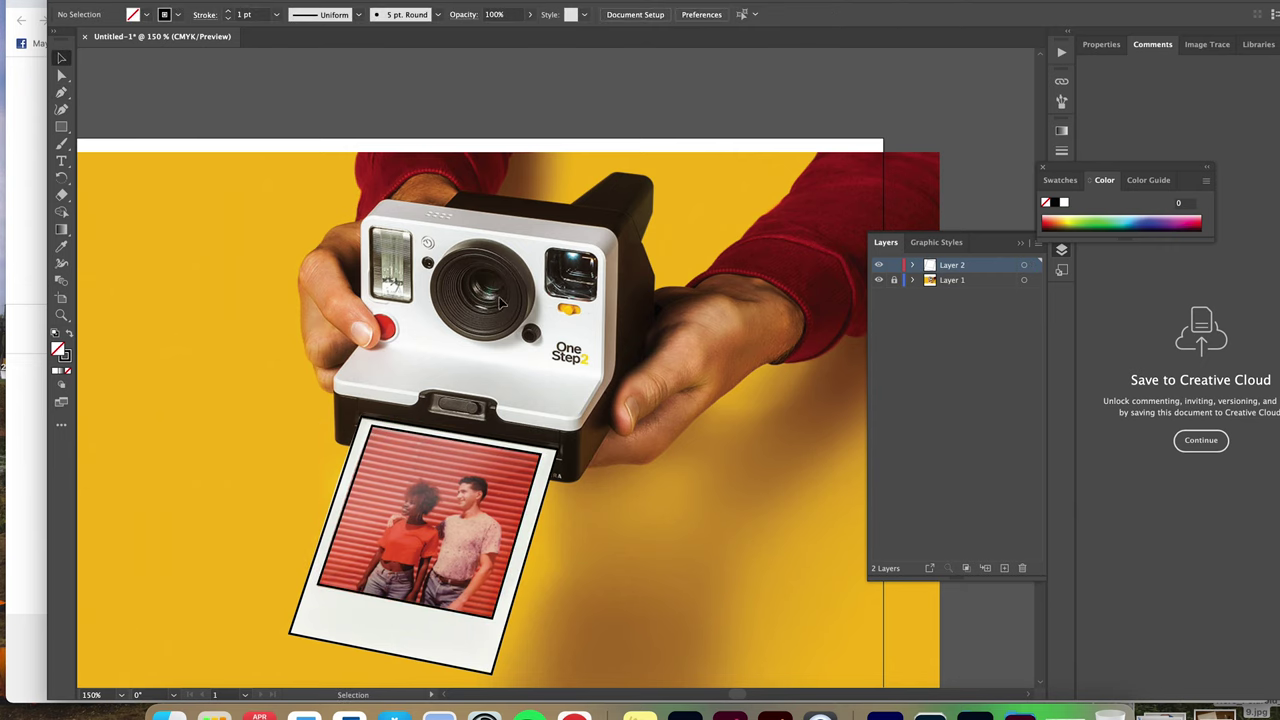
pyautogui.click(879, 281)
pyautogui.click(879, 281)
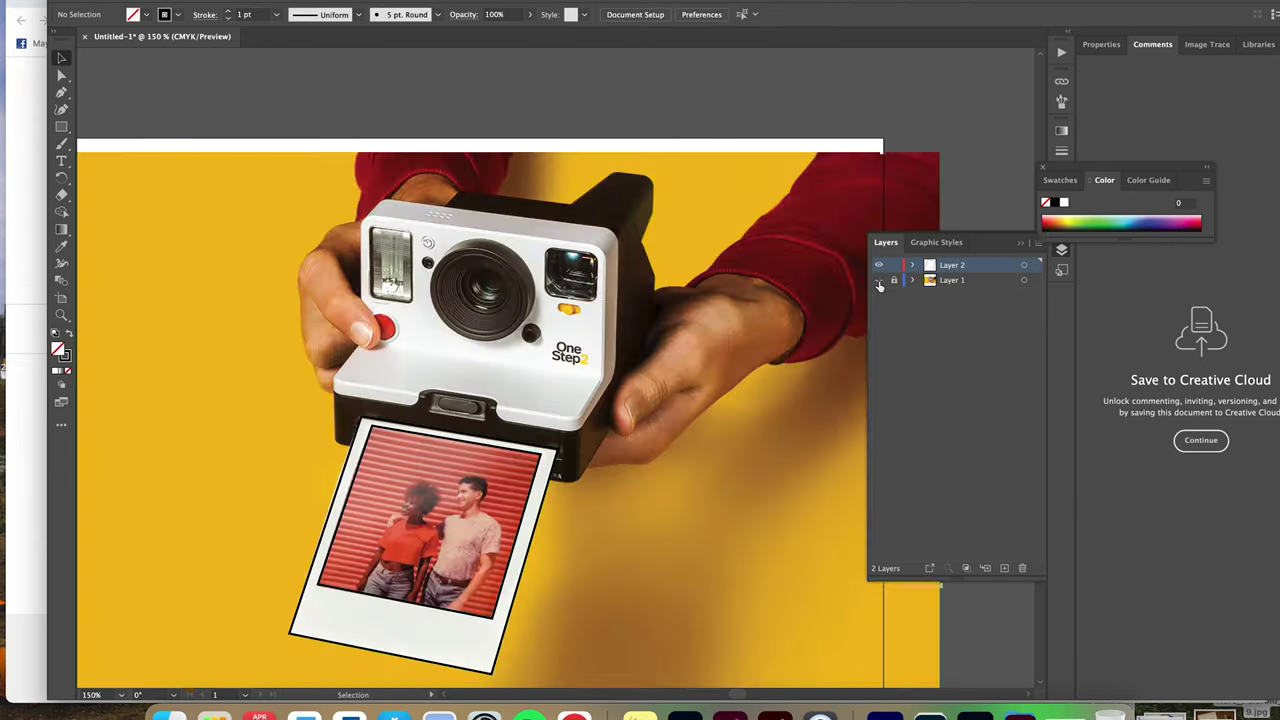
# Lock Layer 2 under the name Photo and create a new layer above it
pyautogui.doubleClick(950, 266)
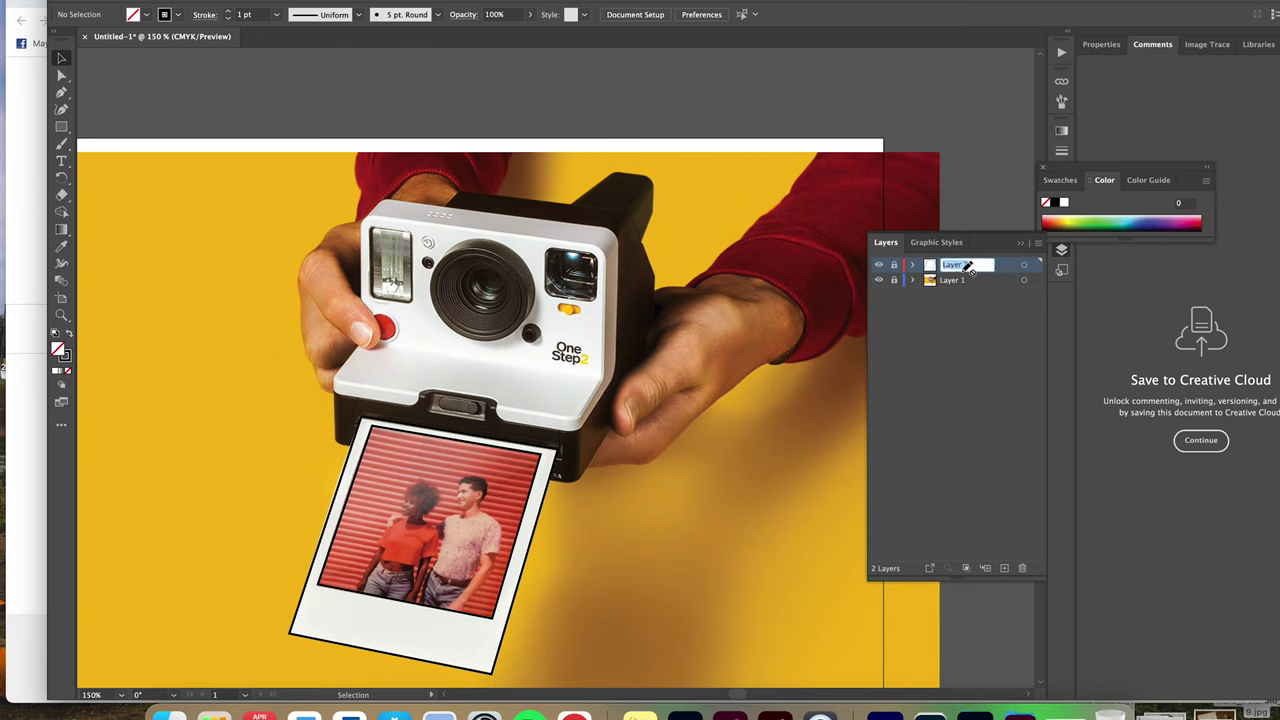
pyautogui.press('Return')
pyautogui.click(1004, 568)
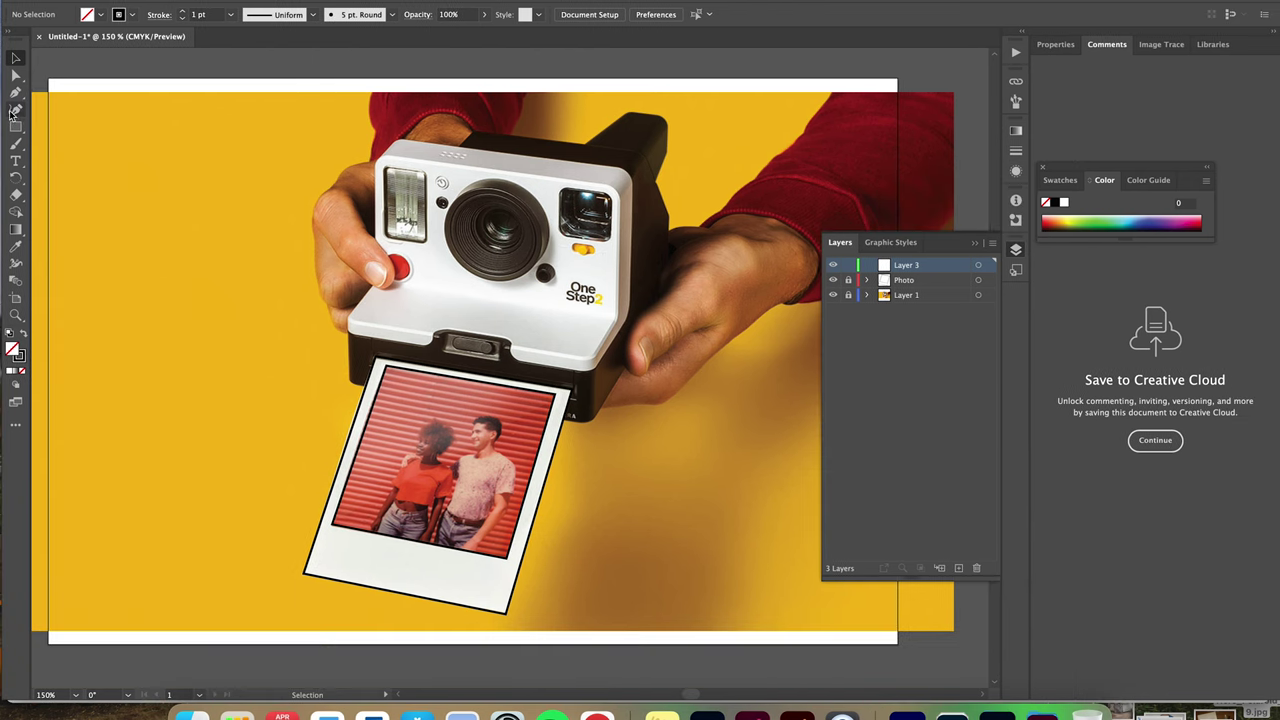
# Trace the outer rim of the camera lens as a closed curve about 0.70 by 0.67 in with the Curvature tool
pyautogui.click(15, 108)
pyautogui.click(455, 202)
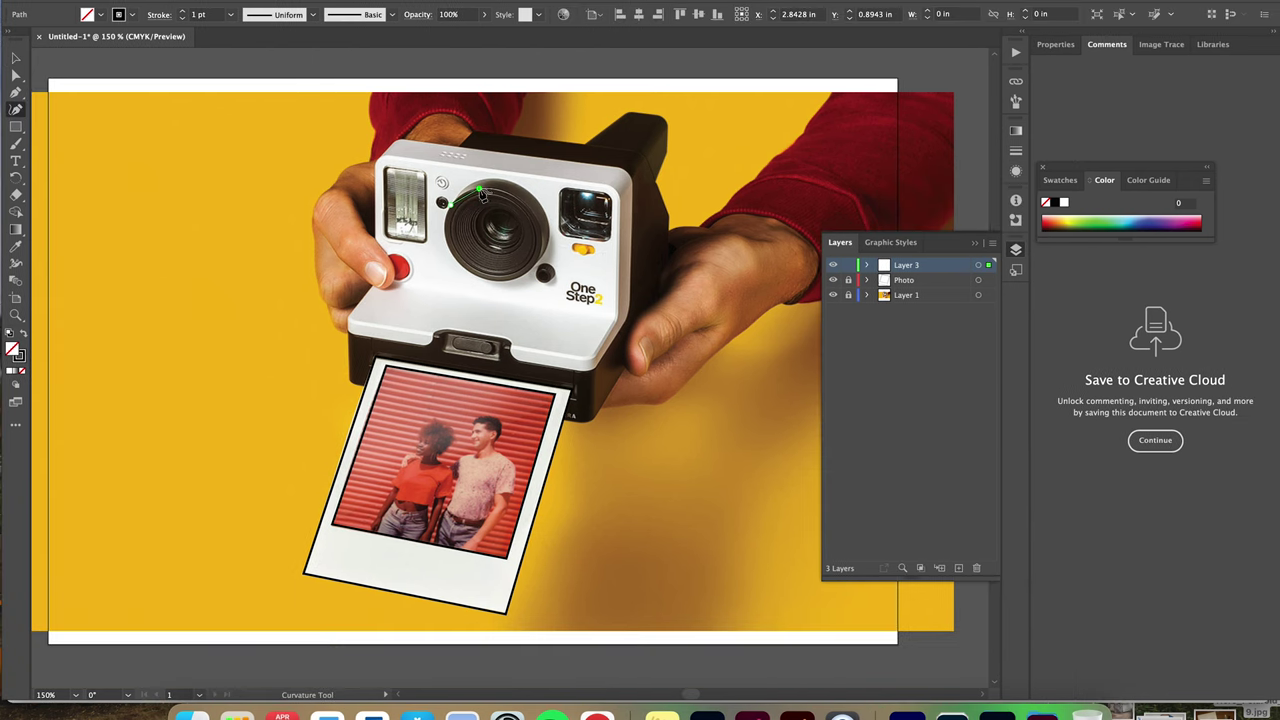
pyautogui.click(482, 187)
pyautogui.click(534, 211)
pyautogui.click(538, 259)
pyautogui.click(504, 281)
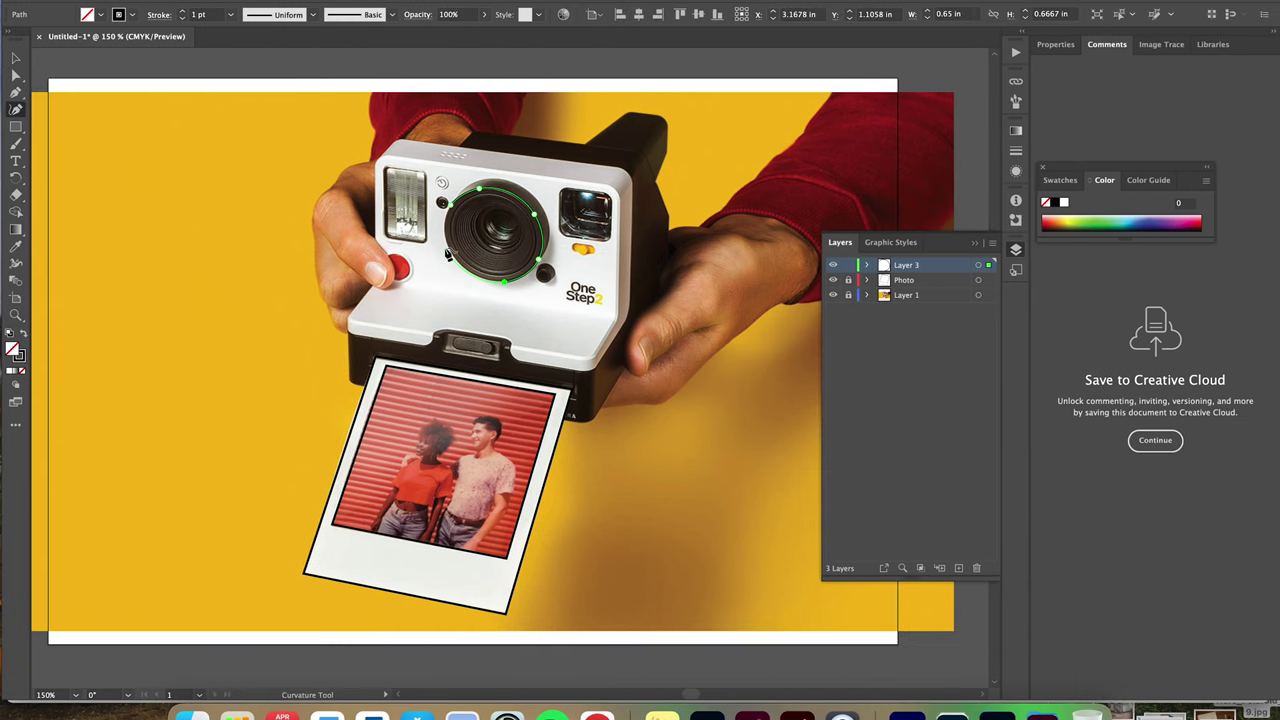
pyautogui.click(451, 204)
# Give the lens rim a 4 pt stroke with the double-pinched width profile and check it with Layer 1 hidden
pyautogui.click(231, 15)
pyautogui.click(250, 157)
pyautogui.click(231, 15)
pyautogui.click(252, 124)
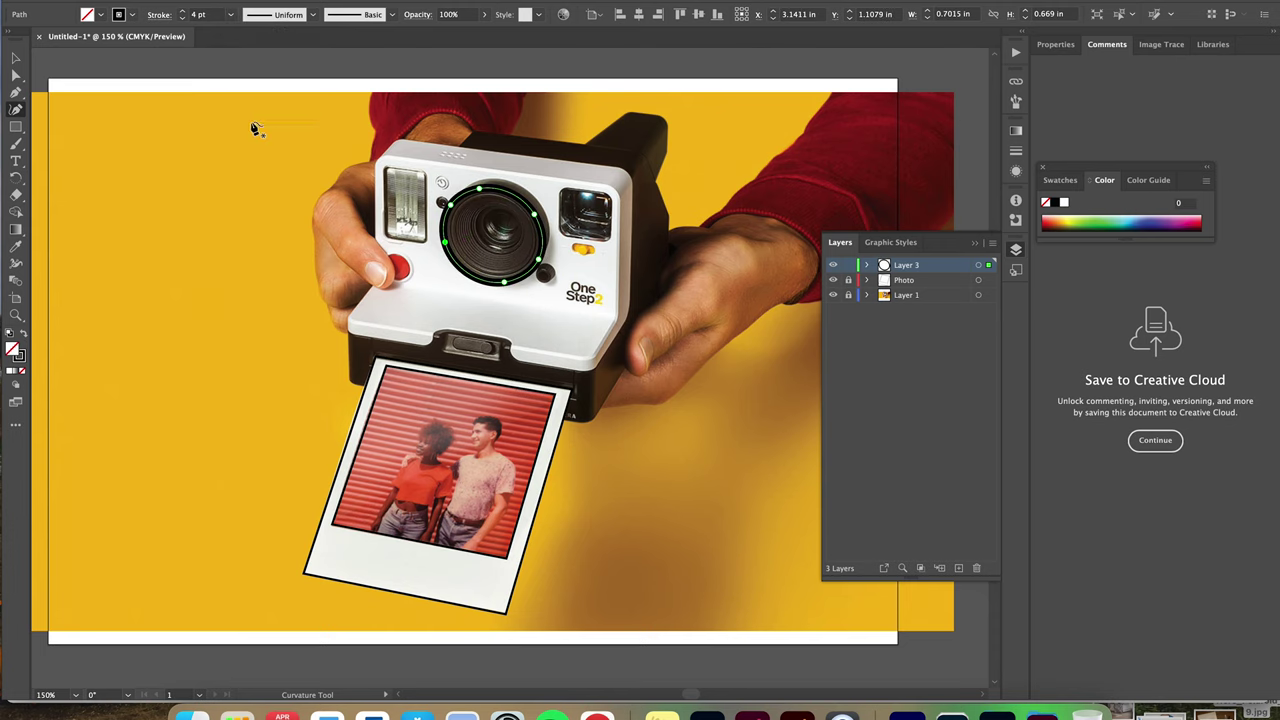
pyautogui.click(314, 15)
pyautogui.click(283, 86)
pyautogui.click(833, 295)
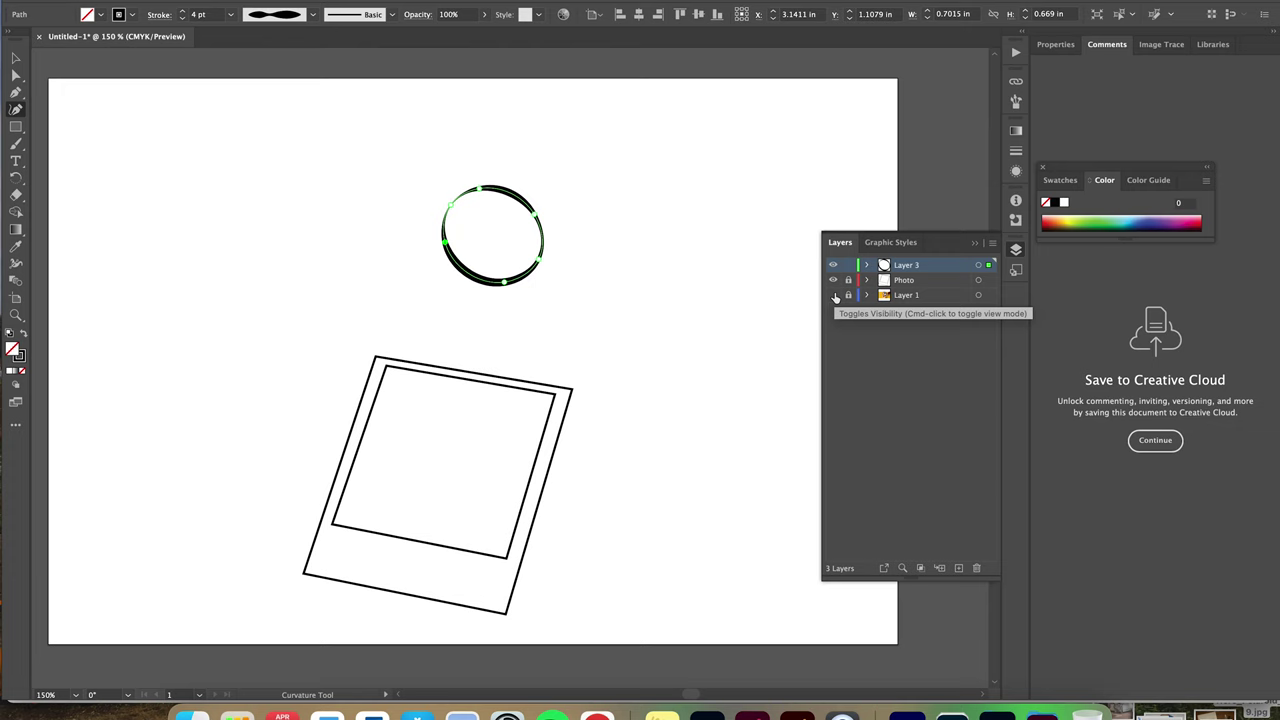
pyautogui.click(833, 295)
# Trace the inner glass of the lens as a closed curve about 0.32 by 0.30 in
pyautogui.click(479, 215)
pyautogui.click(491, 245)
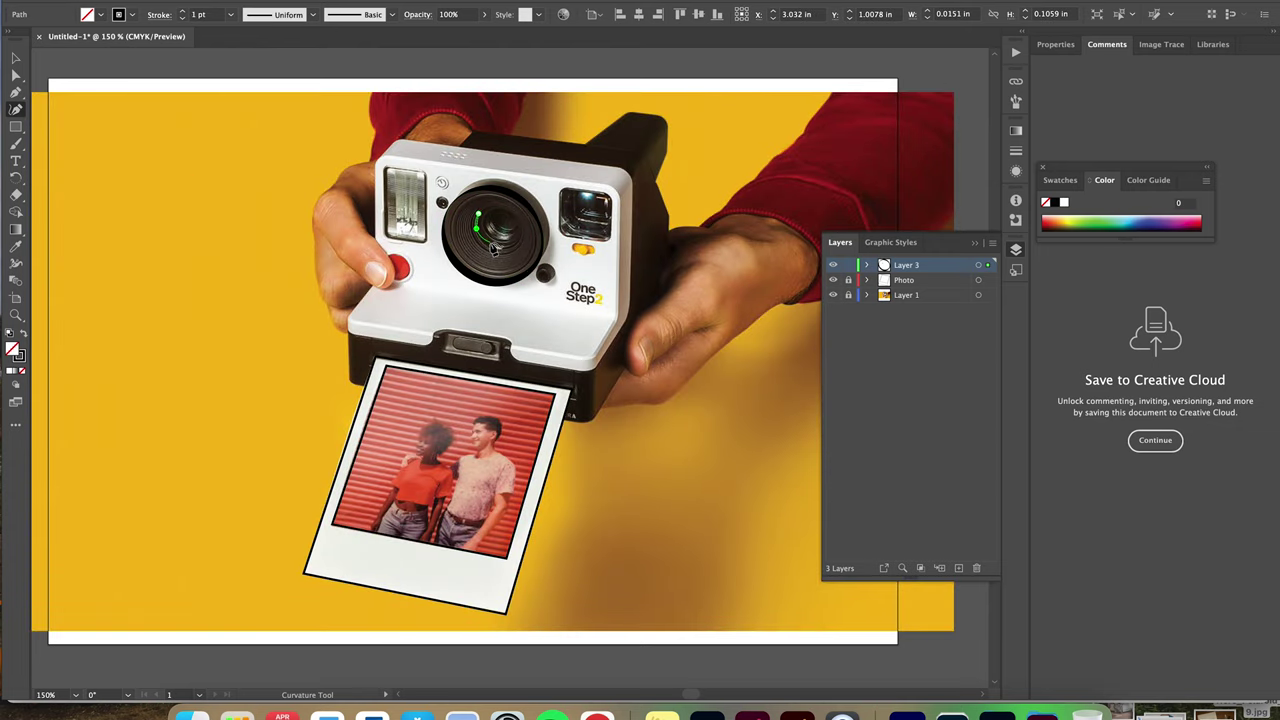
pyautogui.click(515, 244)
pyautogui.click(521, 222)
pyautogui.click(504, 207)
pyautogui.click(479, 214)
pyautogui.click(16, 58)
pyautogui.press('v')
pyautogui.hotkey('ctrl', 'y')
pyautogui.hotkey('ctrl', 'y')
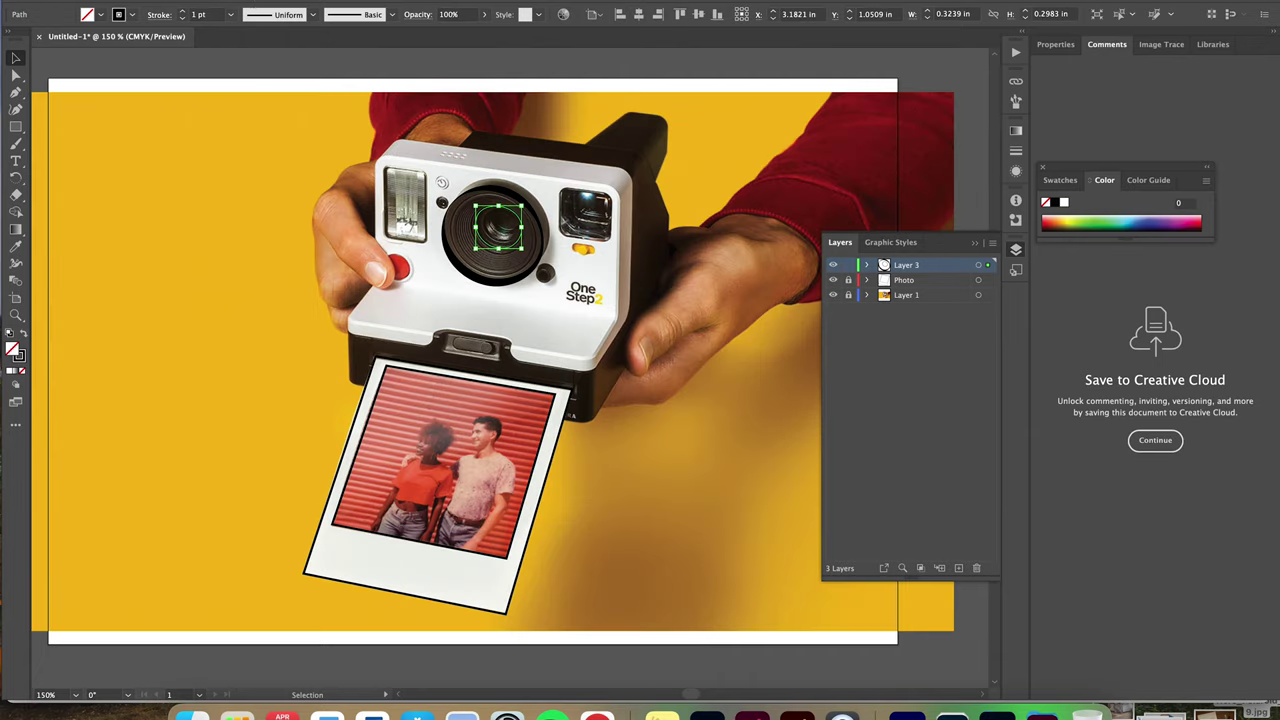
# Apply the elliptical tapered width profile to the inner lens circle and check it with Layer 1 hidden
pyautogui.click(310, 15)
pyautogui.click(287, 57)
pyautogui.click(833, 296)
pyautogui.click(833, 296)
pyautogui.click(833, 295)
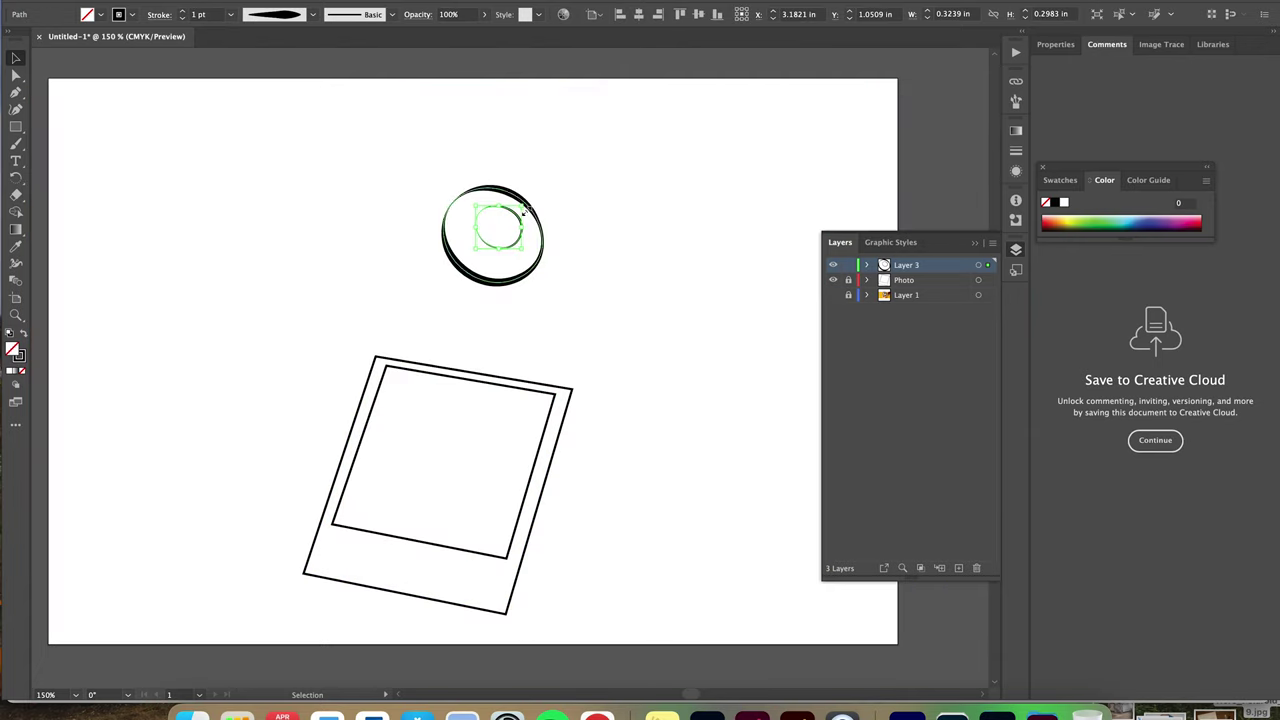
pyautogui.click(579, 330)
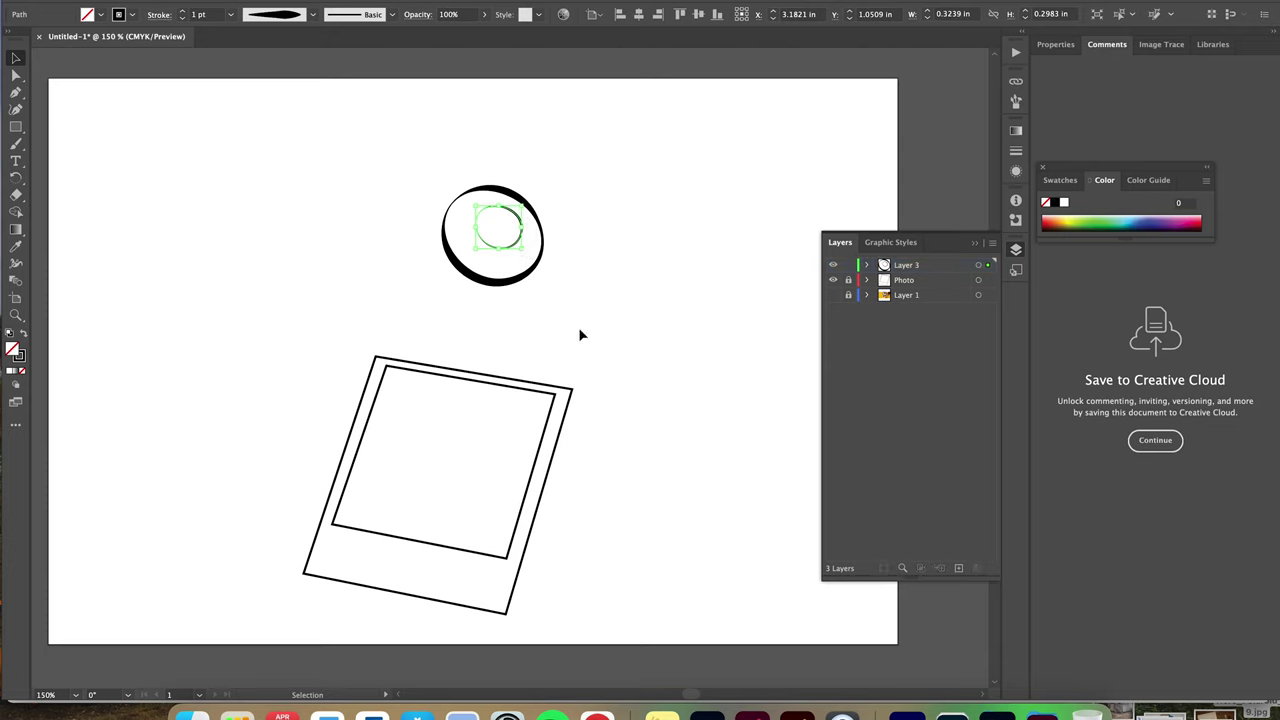
# Try other width profiles on the inner lens circle, ending with the double-pinched one
pyautogui.click(484, 242)
pyautogui.click(311, 17)
pyautogui.click(309, 19)
pyautogui.click(311, 17)
pyautogui.click(281, 173)
pyautogui.click(311, 18)
pyautogui.click(294, 66)
pyautogui.click(311, 18)
pyautogui.click(290, 83)
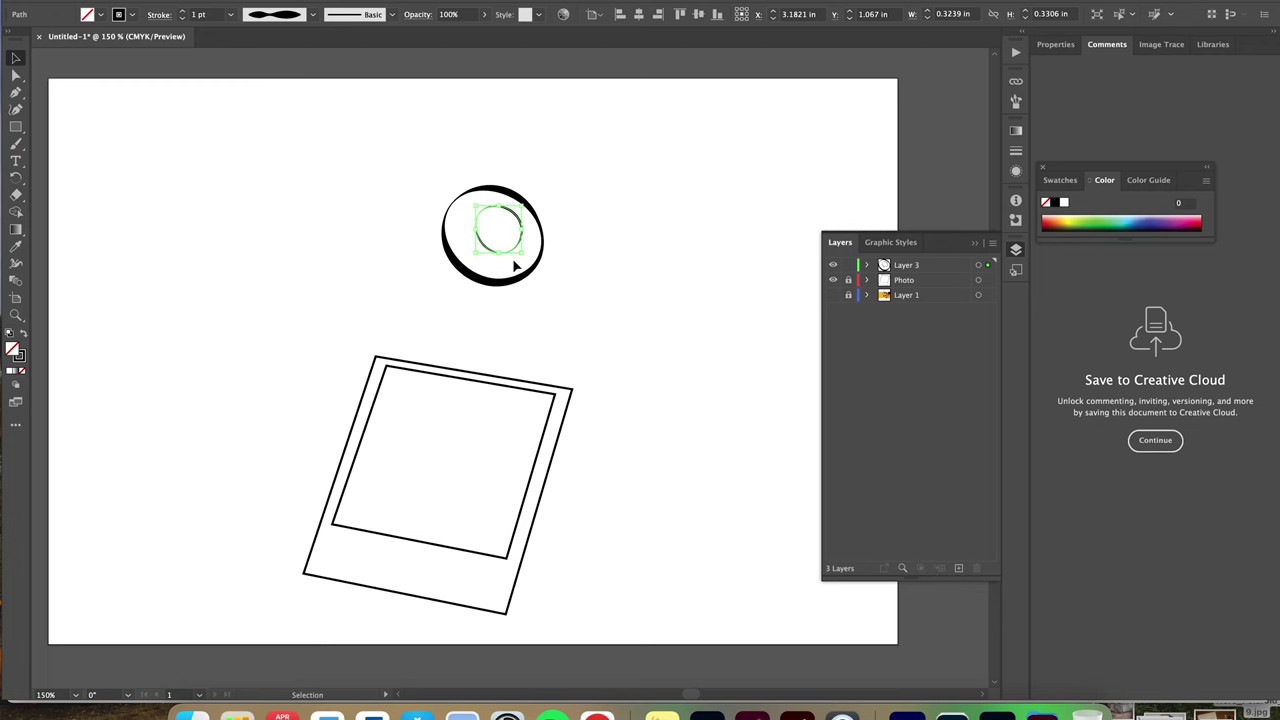
# Show Layer 1, reset the inner lens circle's width profile to Uniform and delete the circle
pyautogui.click(833, 295)
pyautogui.click(311, 14)
pyautogui.click(272, 42)
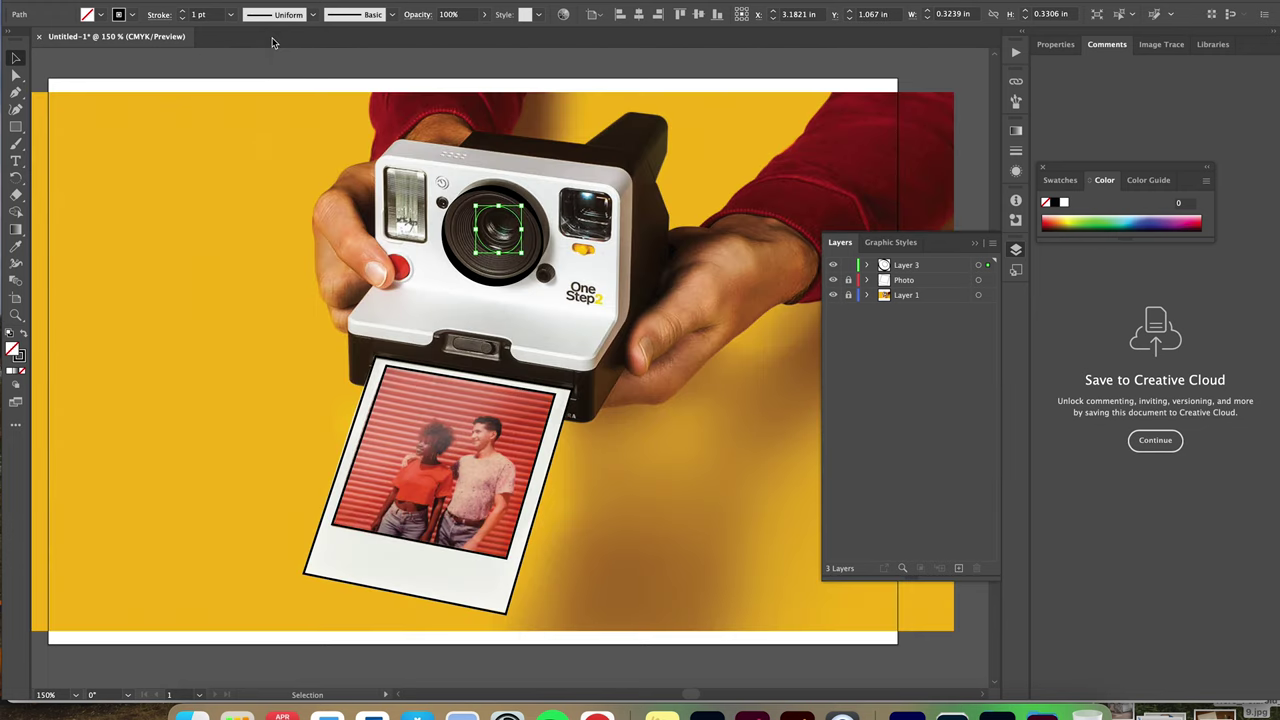
pyautogui.click(833, 294)
pyautogui.click(833, 294)
pyautogui.click(577, 269)
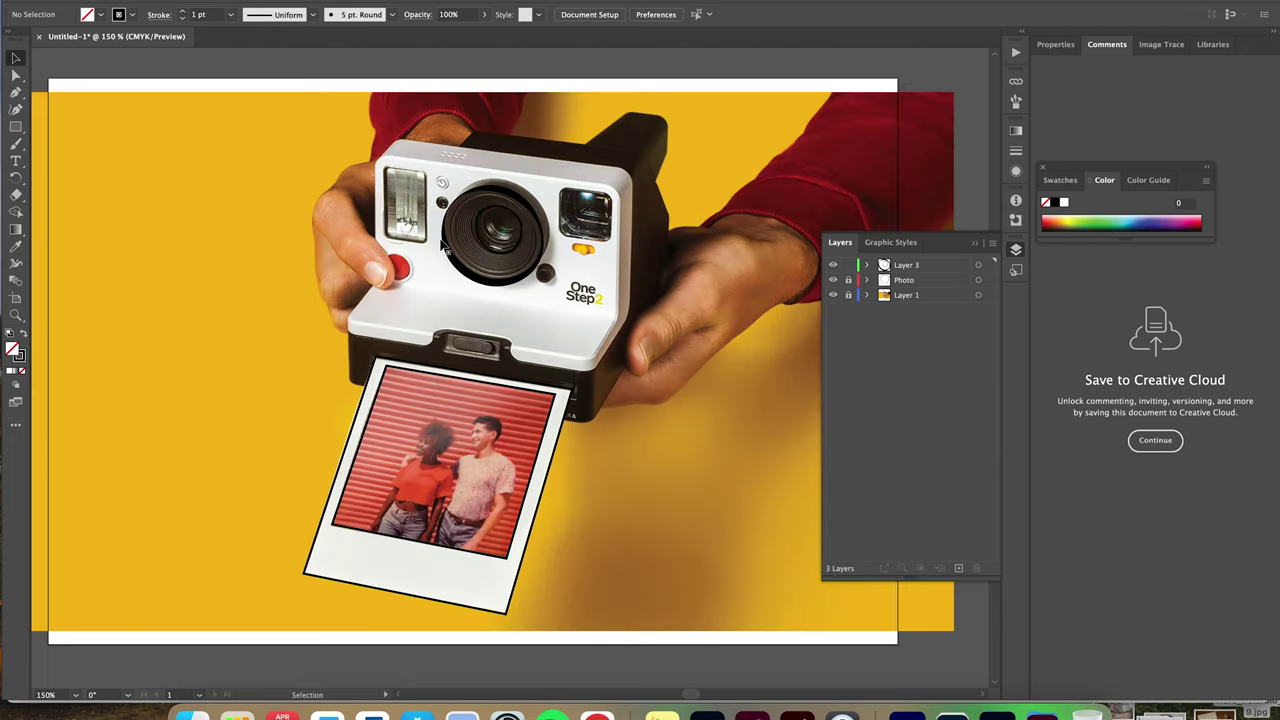
pyautogui.click(489, 250)
pyautogui.press('super+shift+a')
# Trace the camera's flash window as a closed rounded rectangle about 0.30 by 0.55 in with the Curvature tool
pyautogui.hotkey('shift', '`')
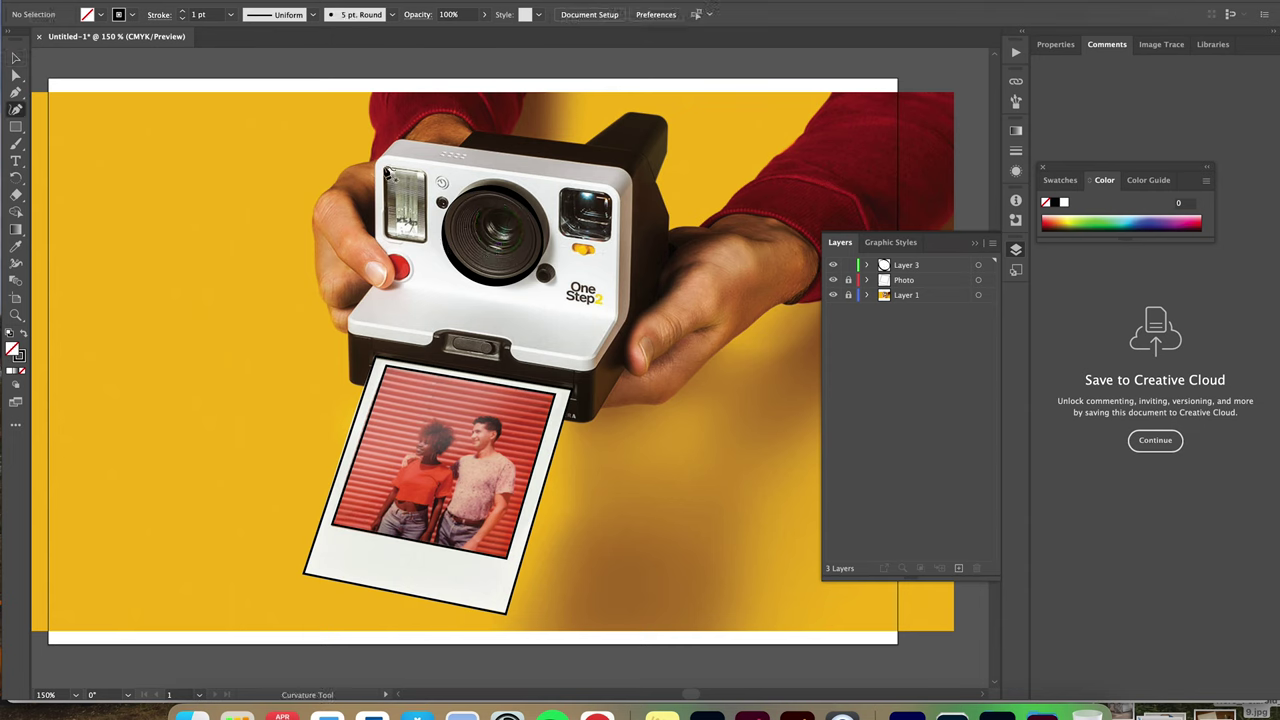
pyautogui.click(385, 164)
pyautogui.click(387, 232)
pyautogui.click(388, 235)
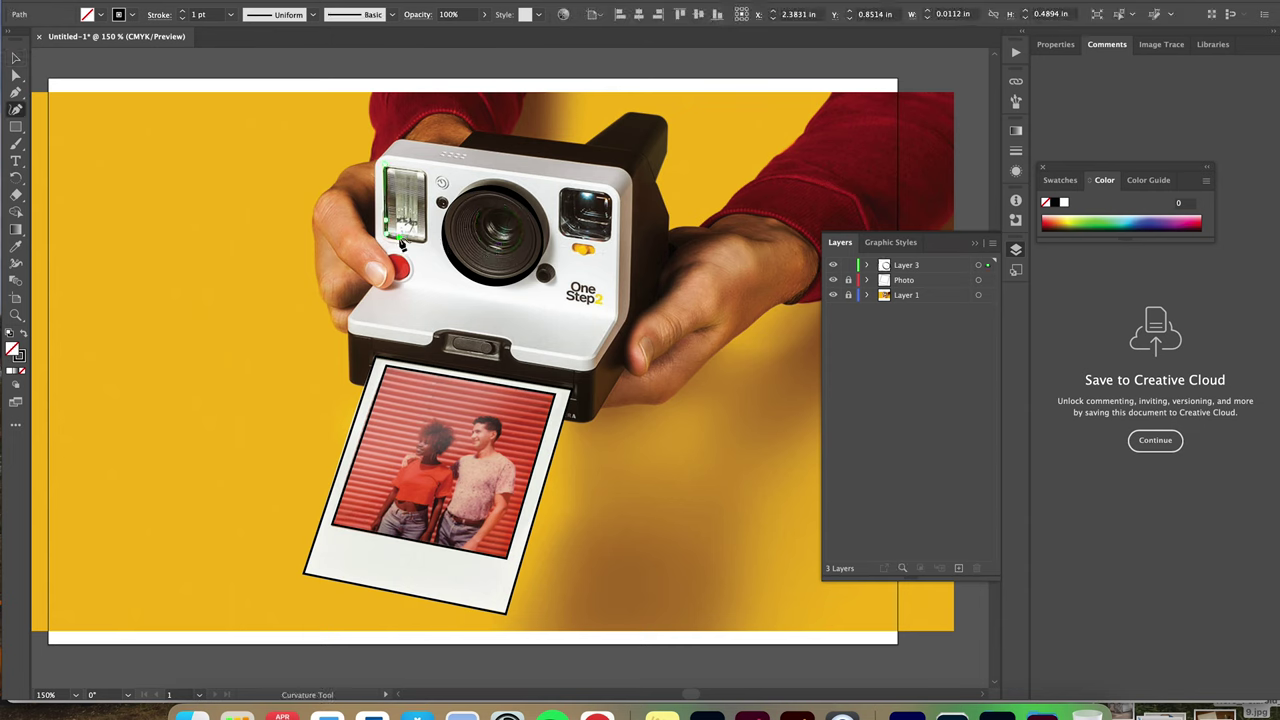
pyautogui.click(398, 239)
pyautogui.click(420, 242)
pyautogui.click(427, 231)
pyautogui.click(426, 178)
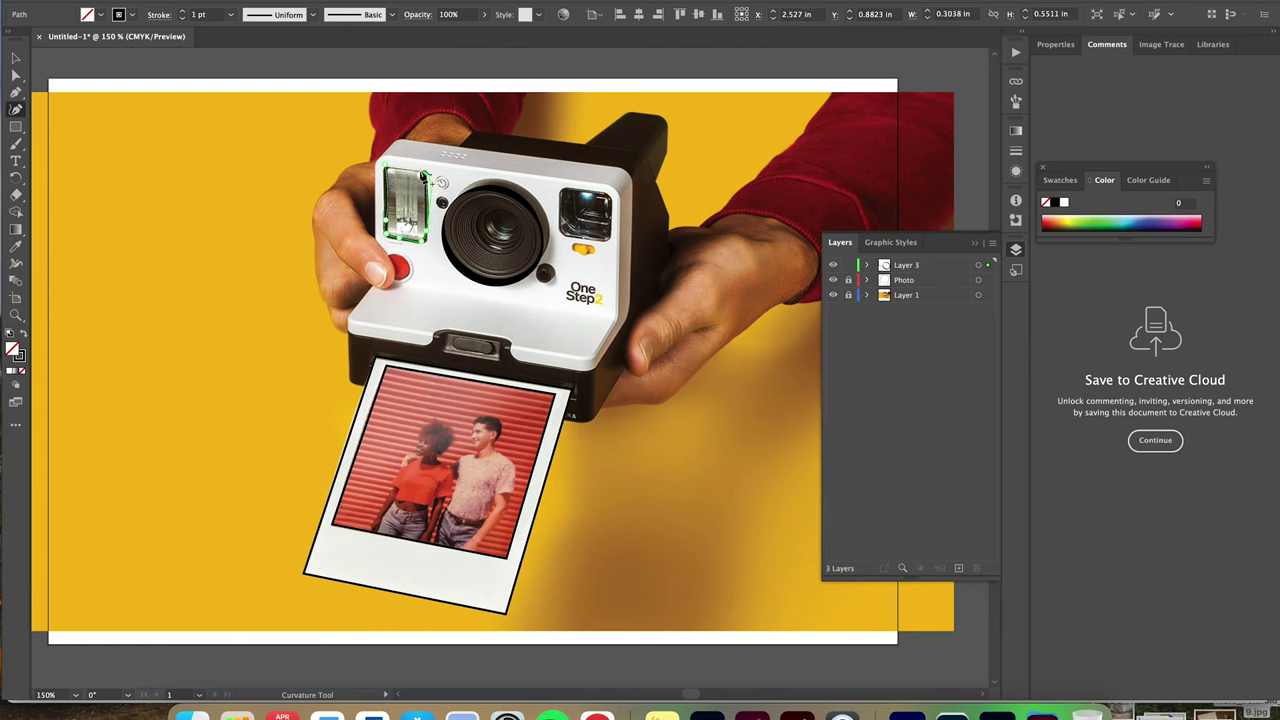
pyautogui.click(427, 198)
pyautogui.click(427, 174)
pyautogui.click(414, 169)
pyautogui.click(385, 164)
pyautogui.click(380, 198)
# Adjust the points at the upper-left corner and left side of the flash outline to follow the flash window
pyautogui.doubleClick(385, 173)
pyautogui.moveTo(385, 173); pyautogui.dragTo(385, 166)
pyautogui.moveTo(390, 189); pyautogui.dragTo(387, 199)
pyautogui.press('v')
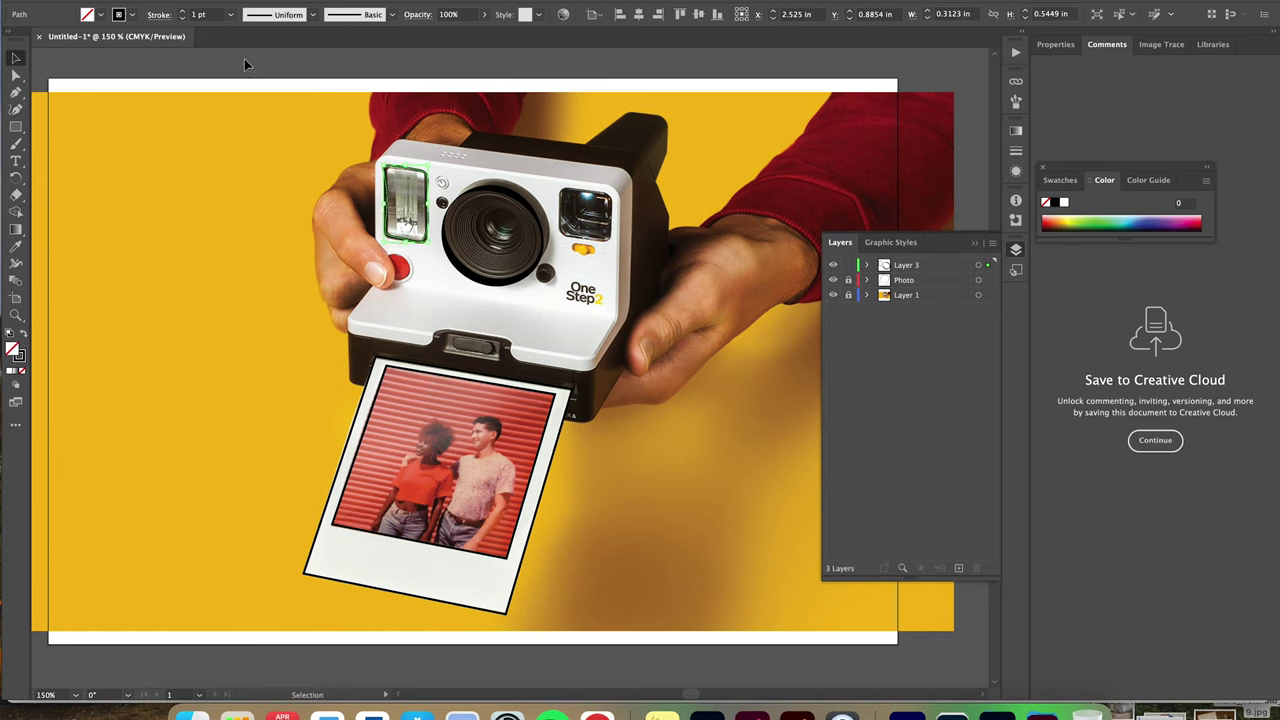
pyautogui.click(244, 58)
pyautogui.click(836, 296)
pyautogui.click(835, 297)
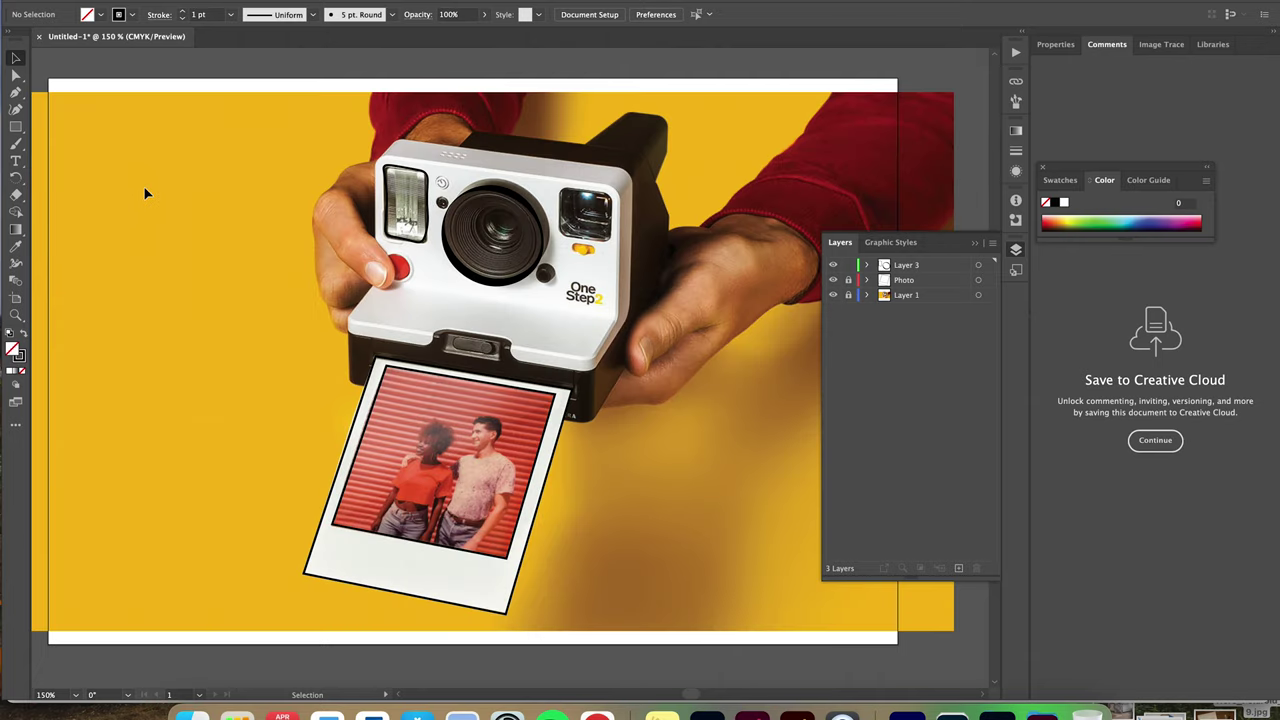
# Trace the red shutter button as a closed curve about 0.19 by 0.20 in with the Curvature tool
pyautogui.click(17, 109)
pyautogui.click(387, 257)
pyautogui.click(398, 253)
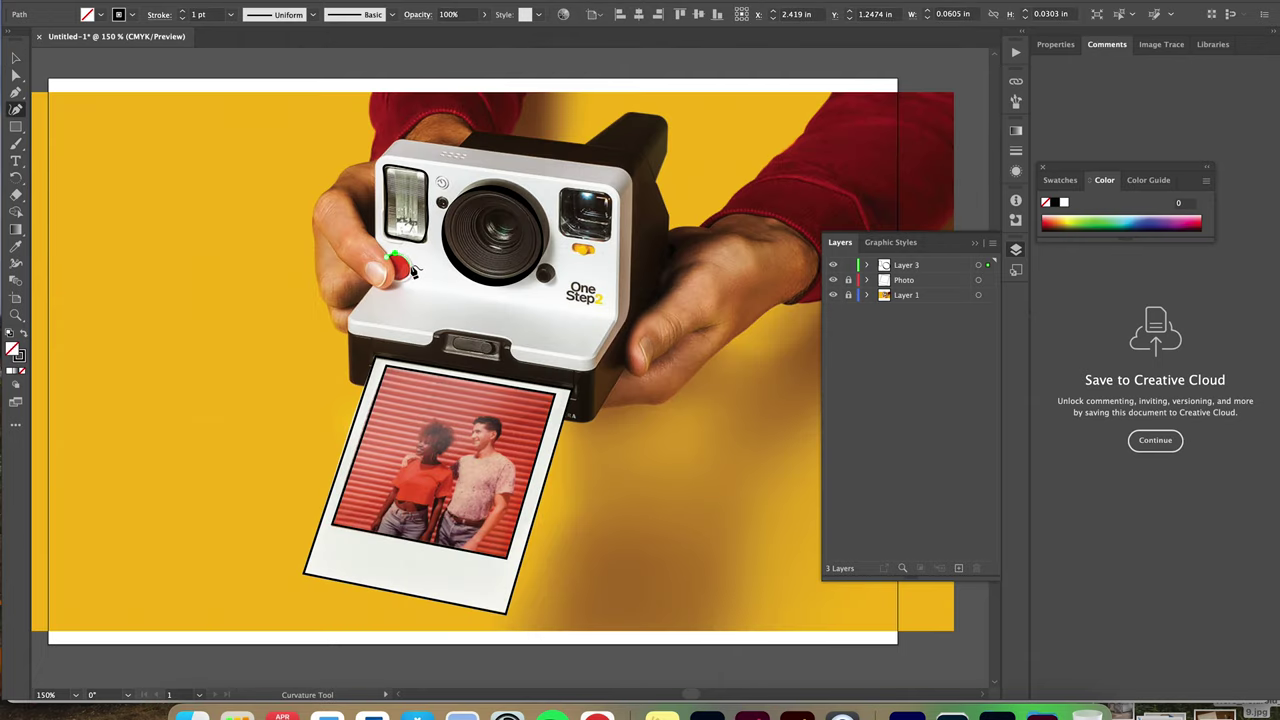
pyautogui.click(411, 265)
pyautogui.click(391, 284)
# Give the shutter button outline the double-pinched width profile and a 0.75 pt stroke, and check it with Layer 1 hidden
pyautogui.click(312, 14)
pyautogui.click(300, 76)
pyautogui.click(305, 18)
pyautogui.click(309, 95)
pyautogui.click(231, 14)
pyautogui.click(250, 53)
pyautogui.click(833, 295)
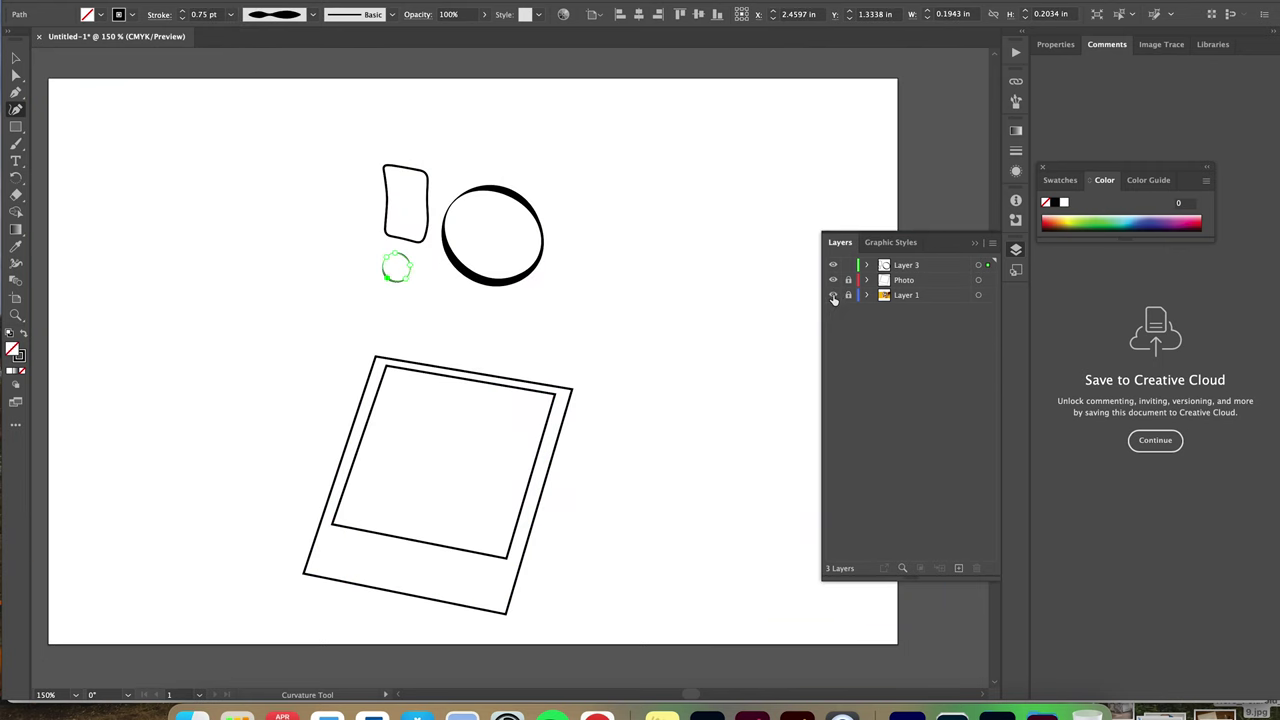
pyautogui.click(833, 296)
pyautogui.press('super+shift+a')
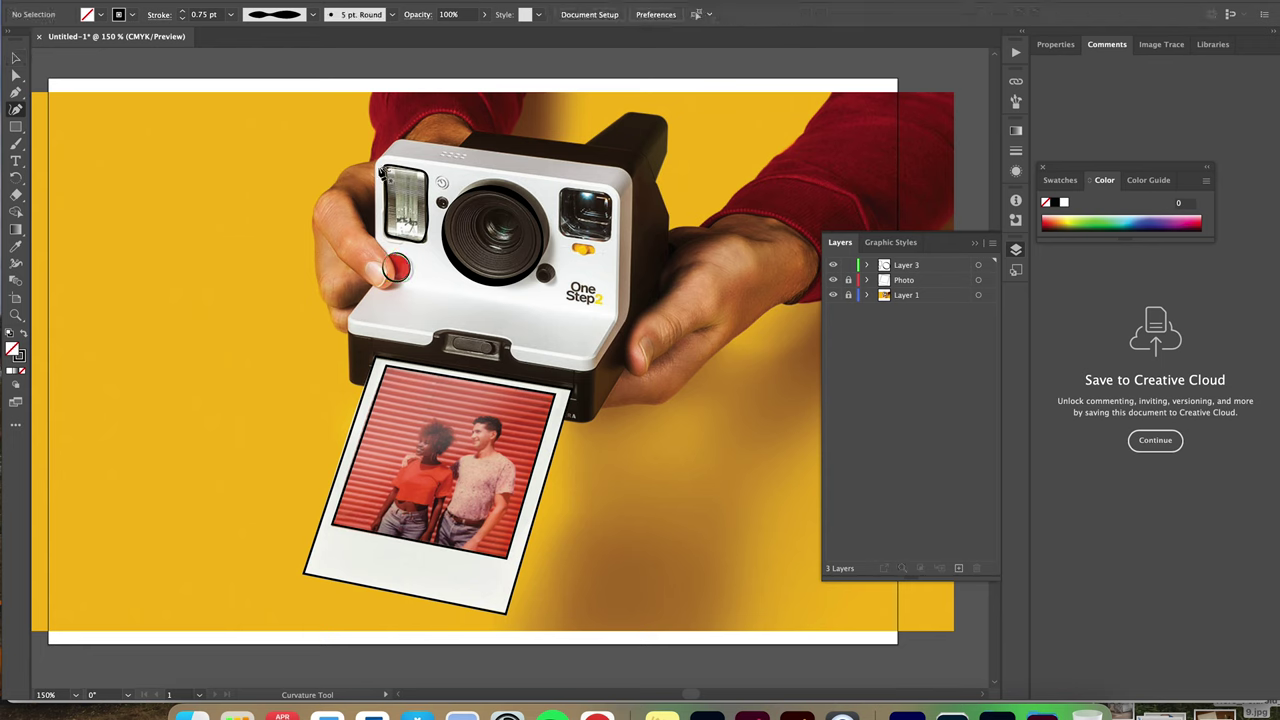
# Trace the left edge of the camera front from the upper-left corner down to its lower-left corner with the Curvature tool
pyautogui.click(374, 161)
pyautogui.click(374, 196)
pyautogui.click(375, 234)
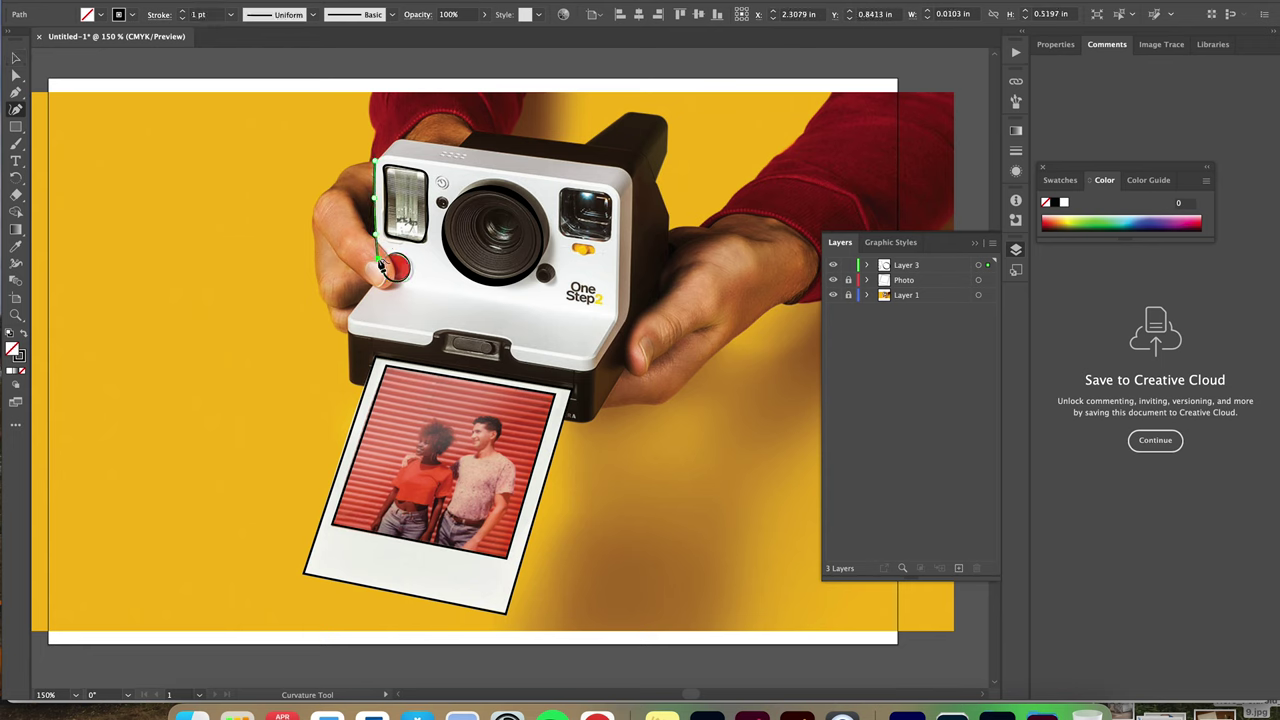
pyautogui.click(376, 280)
pyautogui.click(365, 294)
pyautogui.click(350, 317)
pyautogui.click(383, 324)
pyautogui.click(427, 331)
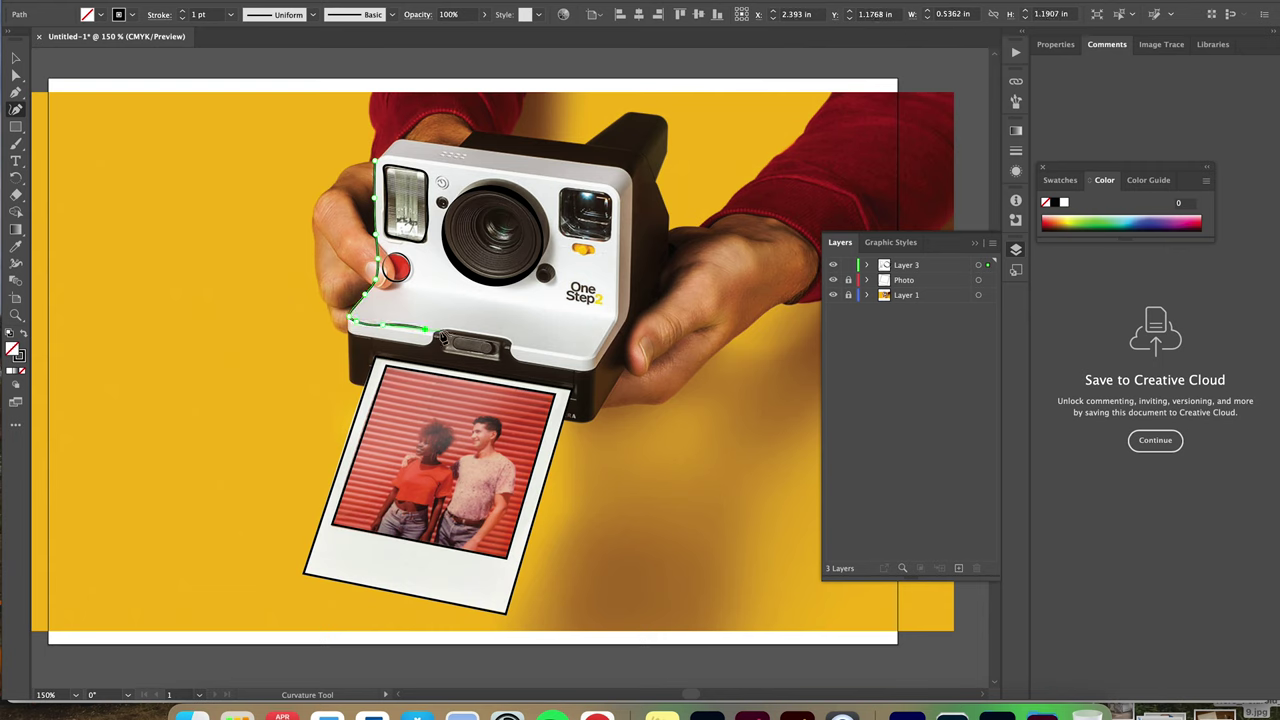
pyautogui.press('super+z')
pyautogui.press('super+z')
# Continue the outline along the bottom edge of the camera front and over the notch, making the path about 1.14 by 1.25 in
pyautogui.click(385, 327)
pyautogui.click(403, 329)
pyautogui.click(438, 331)
pyautogui.click(445, 331)
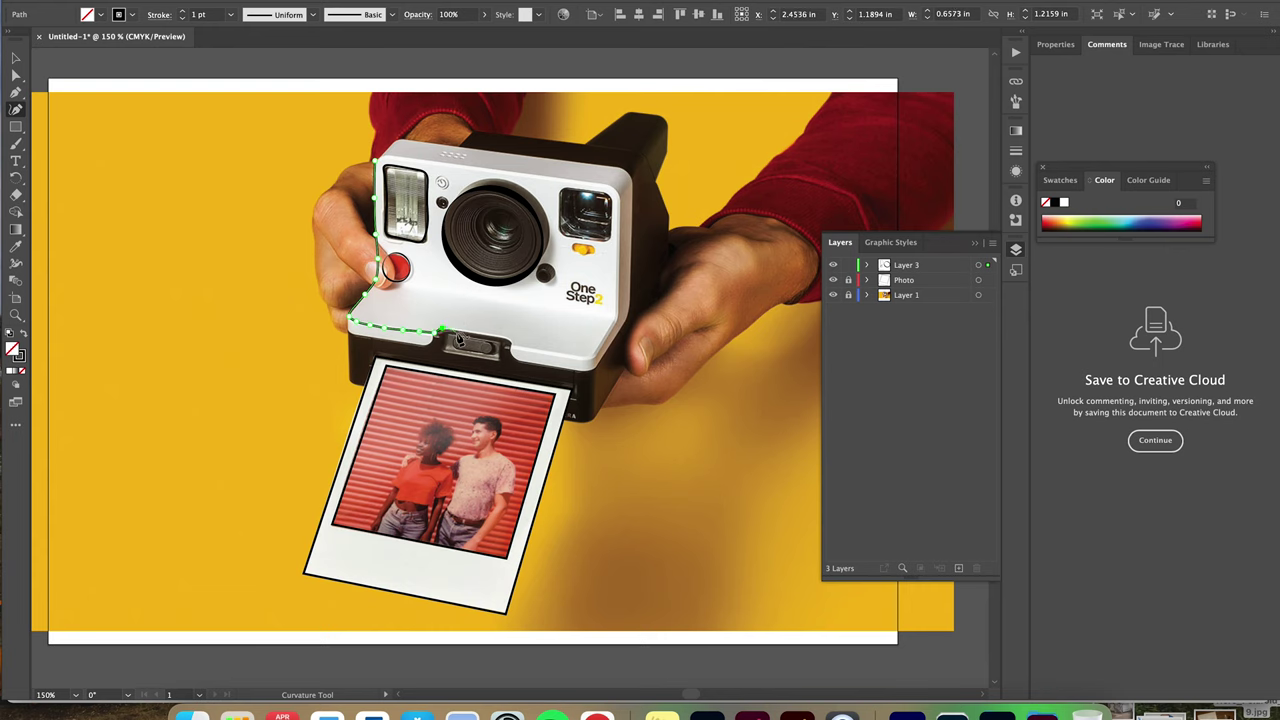
pyautogui.click(466, 334)
pyautogui.click(513, 343)
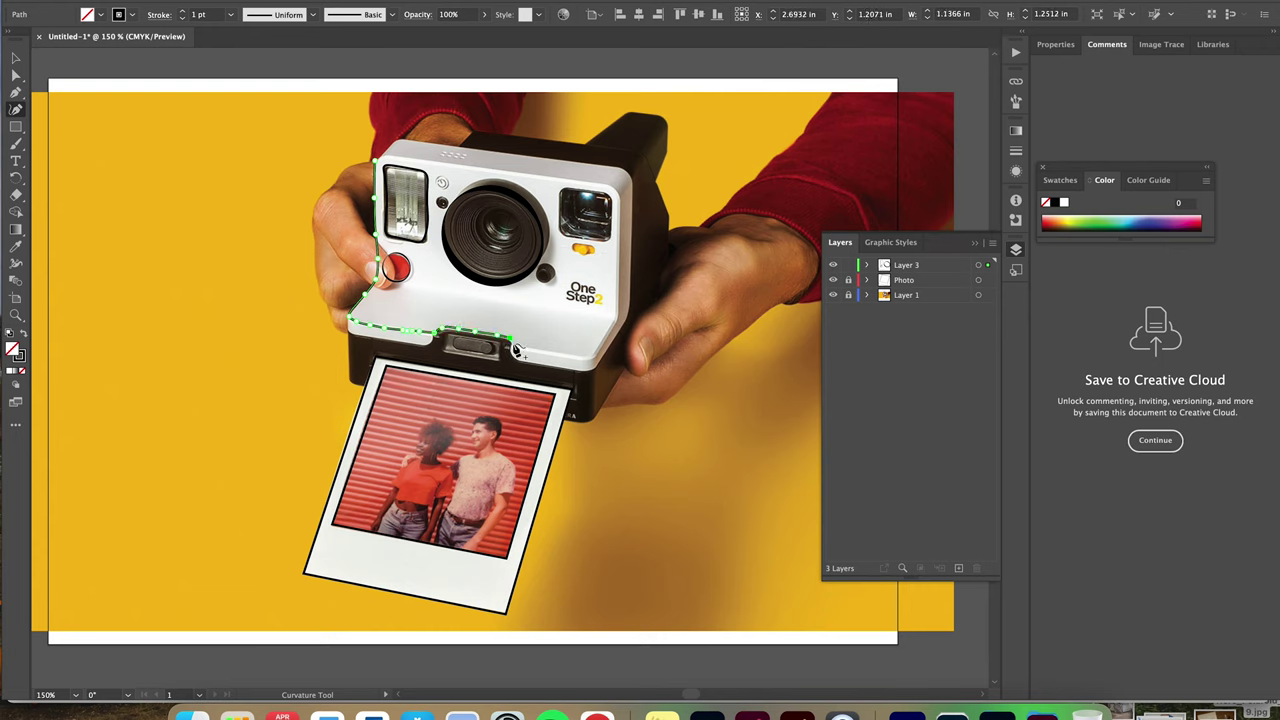
pyautogui.click(518, 353)
pyautogui.click(559, 353)
pyautogui.press('super+z')
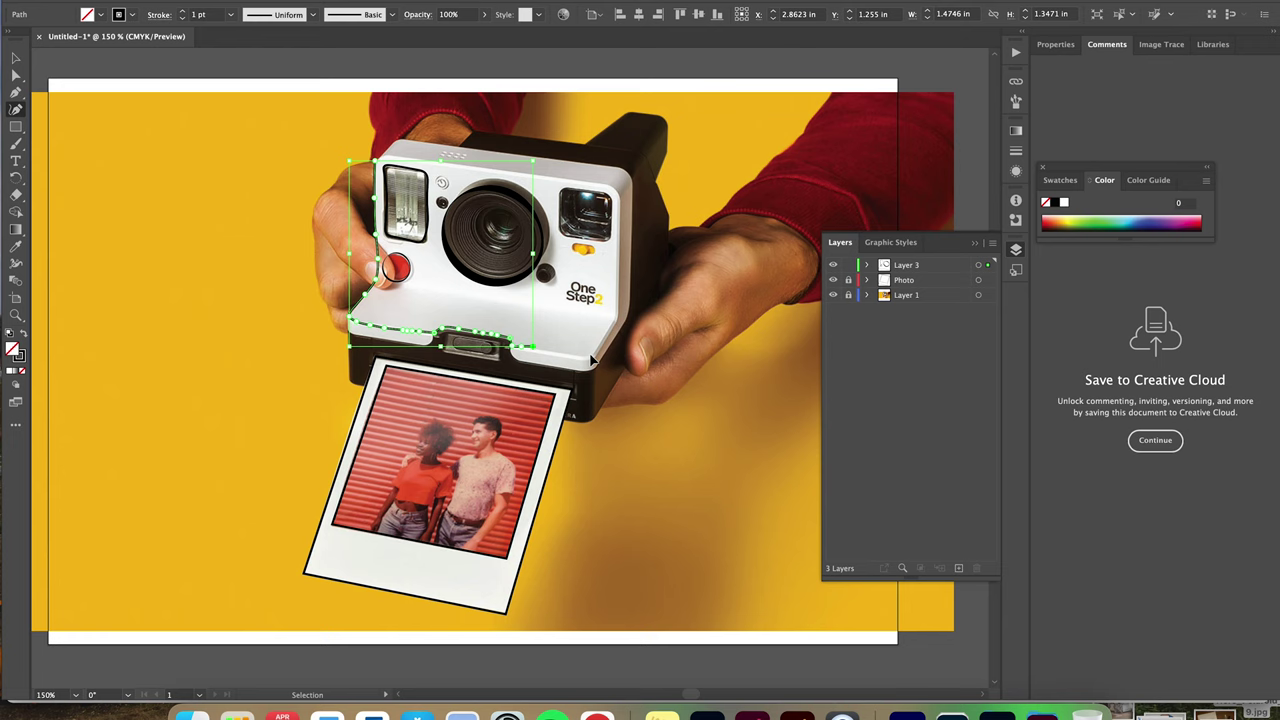
pyautogui.press('super+z')
pyautogui.hotkey('ctrl', 'z')
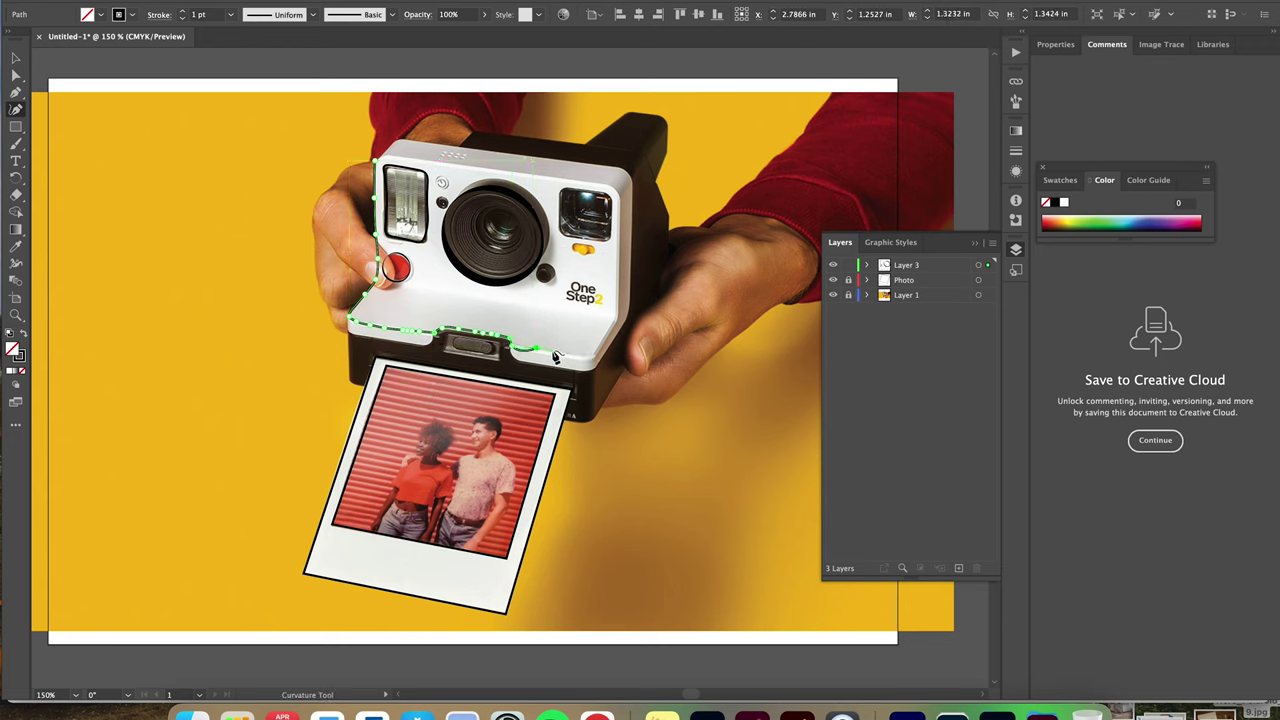
pyautogui.click(521, 352)
pyautogui.press('super+z')
pyautogui.press('super+z')
# Deselect the outline, check it by toggling Layer 1's visibility, and lock Layer 3
pyautogui.click(16, 59)
pyautogui.click(135, 98)
pyautogui.click(834, 296)
pyautogui.click(834, 297)
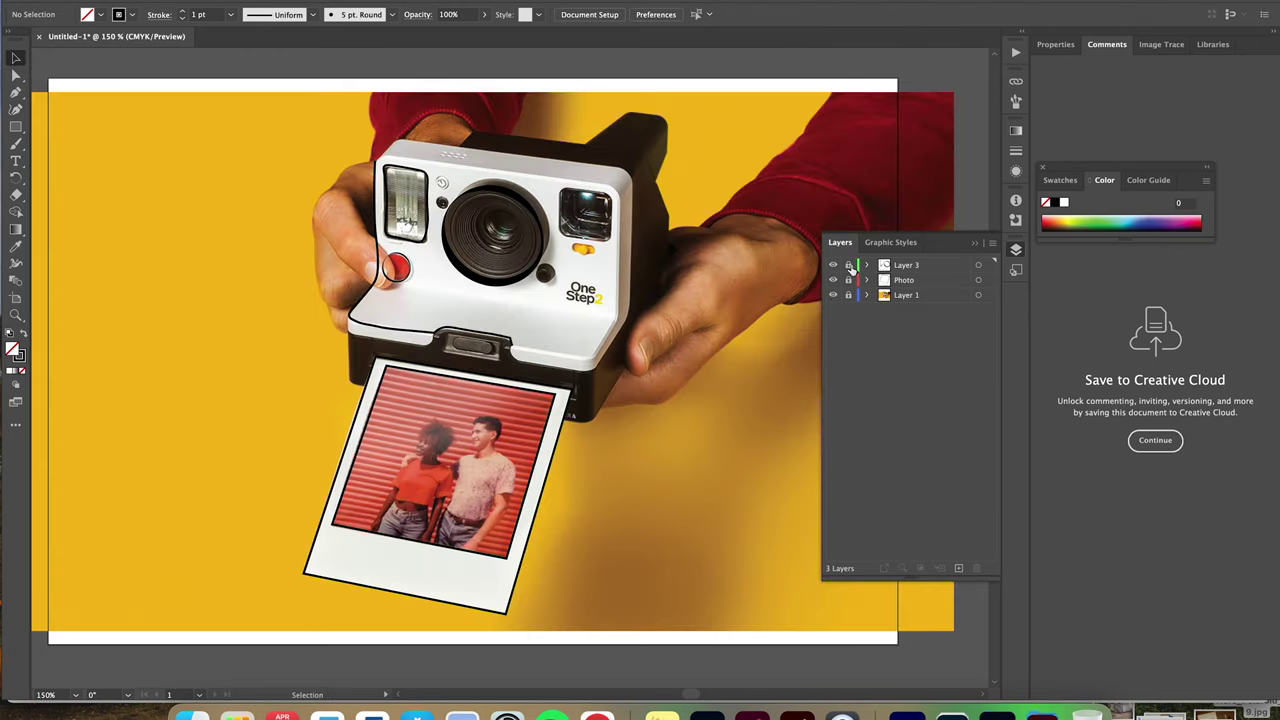
pyautogui.press('super+l')
# On a new layer, trace the camera front's bottom edge from the notch to the lower-right corner, about 0.6 in wide, with the Curvature tool
pyautogui.click(16, 108)
pyautogui.click(511, 346)
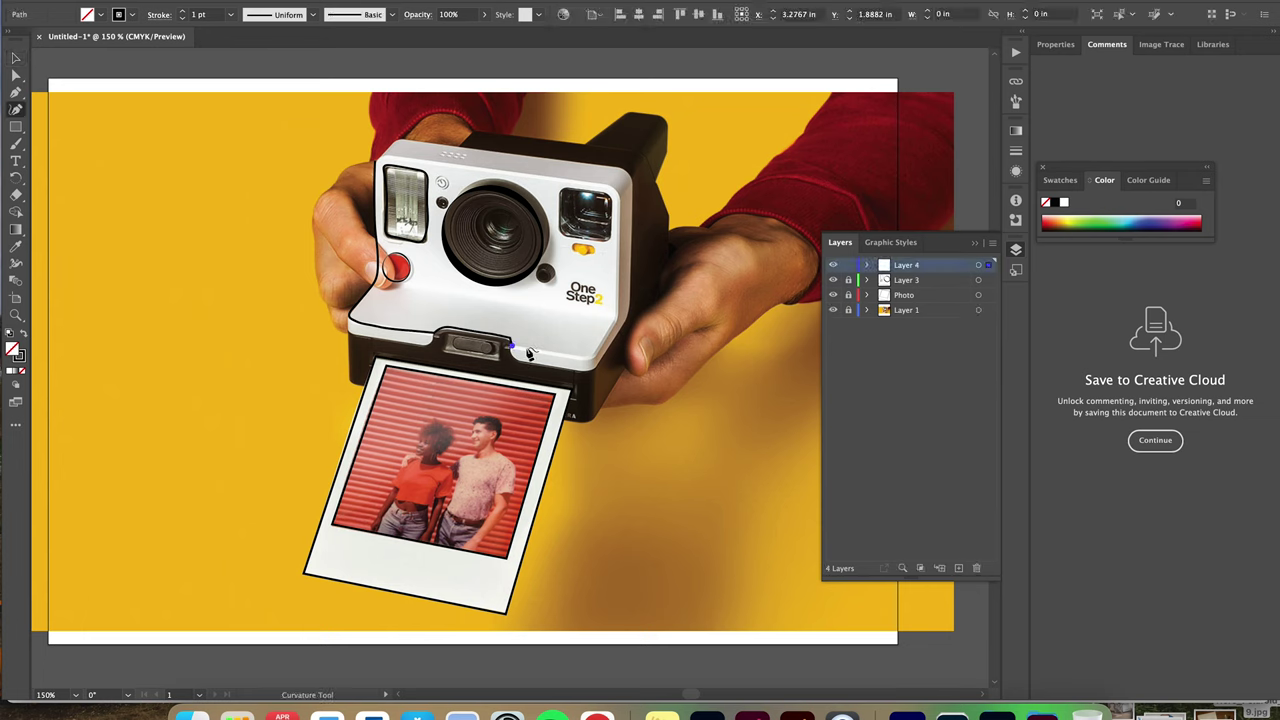
pyautogui.click(566, 353)
pyautogui.click(582, 356)
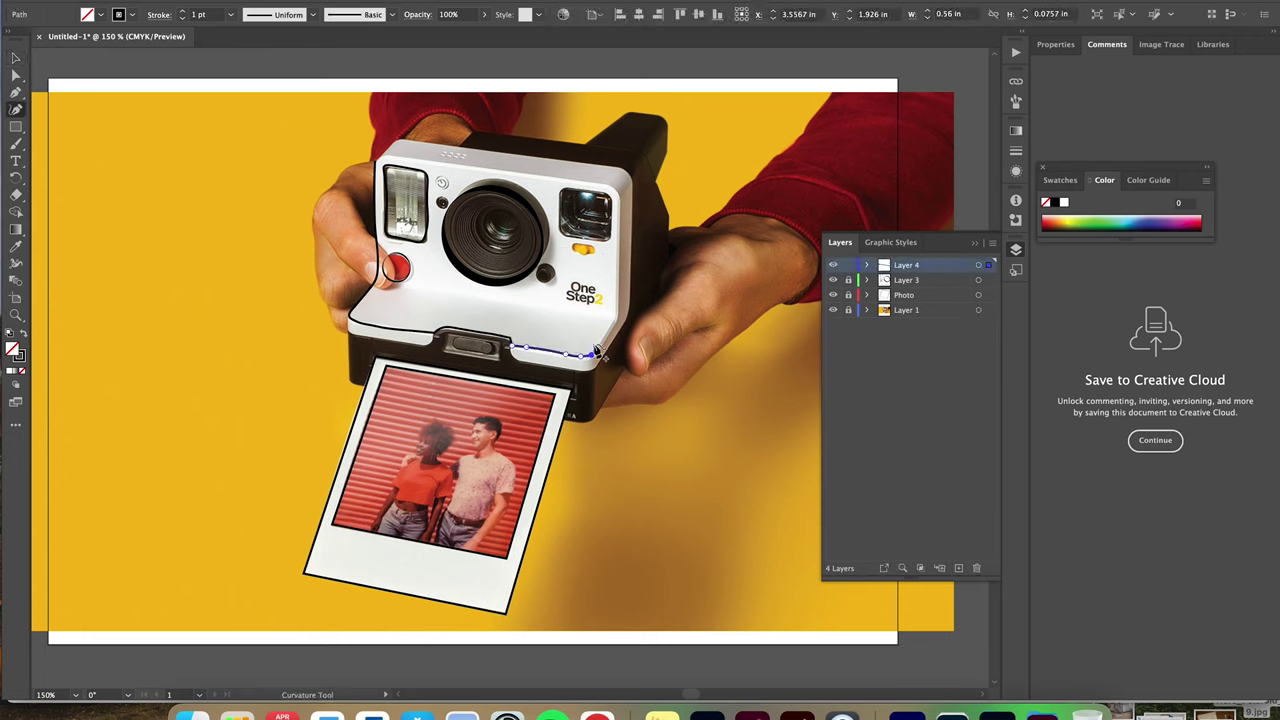
pyautogui.click(598, 344)
pyautogui.moveTo(600, 350); pyautogui.dragTo(599, 351)
pyautogui.click(15, 58)
pyautogui.click(346, 350)
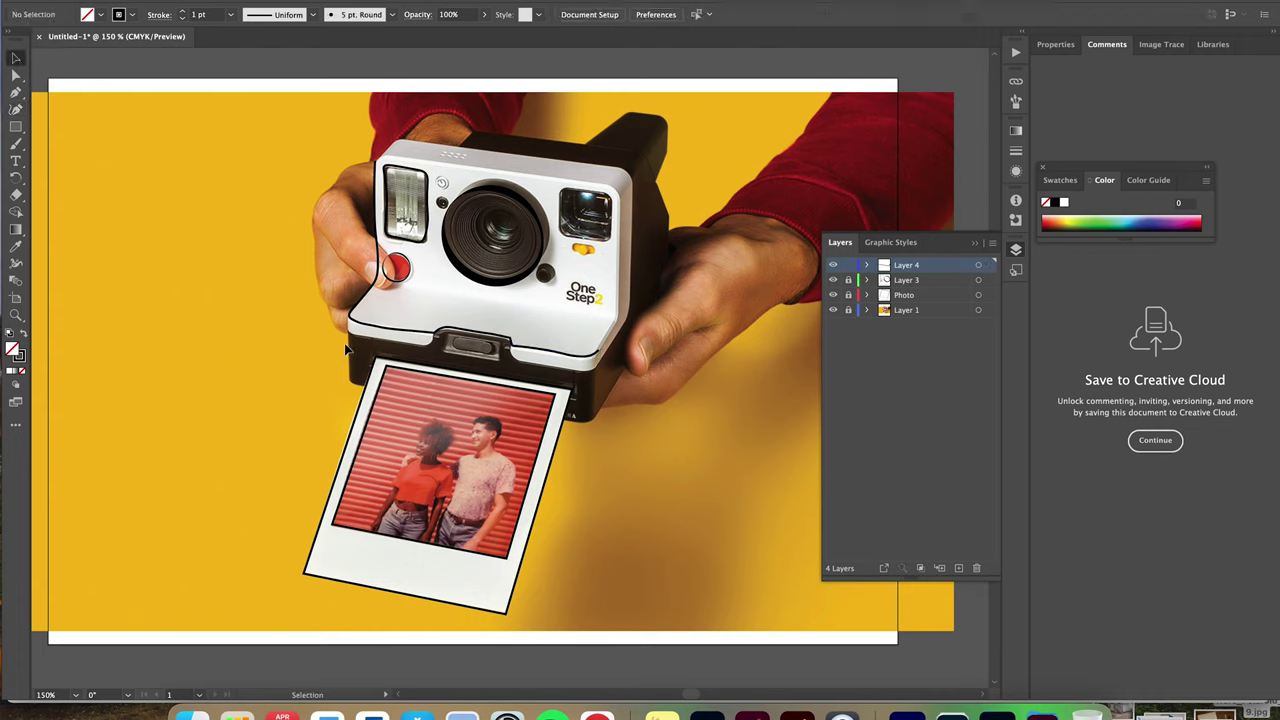
# Add another new layer above Layer 4, lock Layer 4, and make the new layer active
pyautogui.click(15, 109)
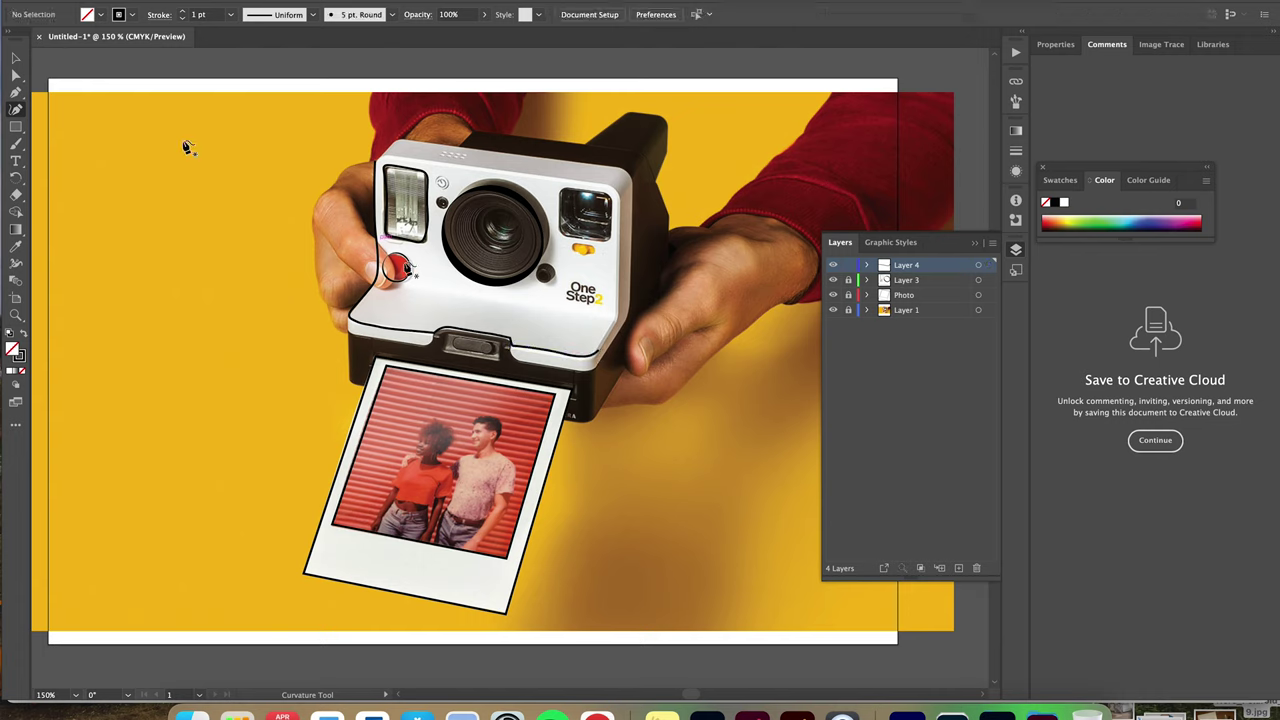
pyautogui.click(958, 568)
pyautogui.click(599, 351)
pyautogui.click(848, 280)
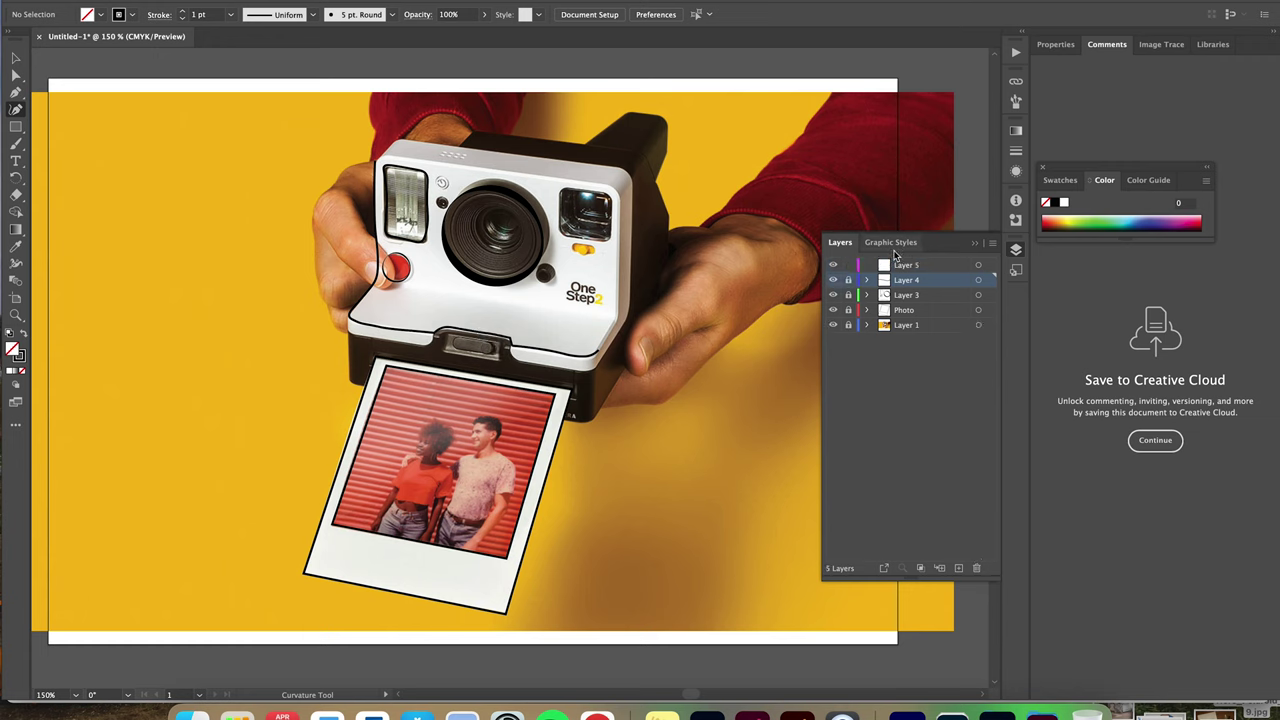
pyautogui.click(889, 264)
# Trace the right edge of the camera front from the lower-right corner around the upper-right corner, about 0.16 by 1.18 in, with the Curvature tool
pyautogui.click(599, 350)
pyautogui.click(604, 336)
pyautogui.click(614, 321)
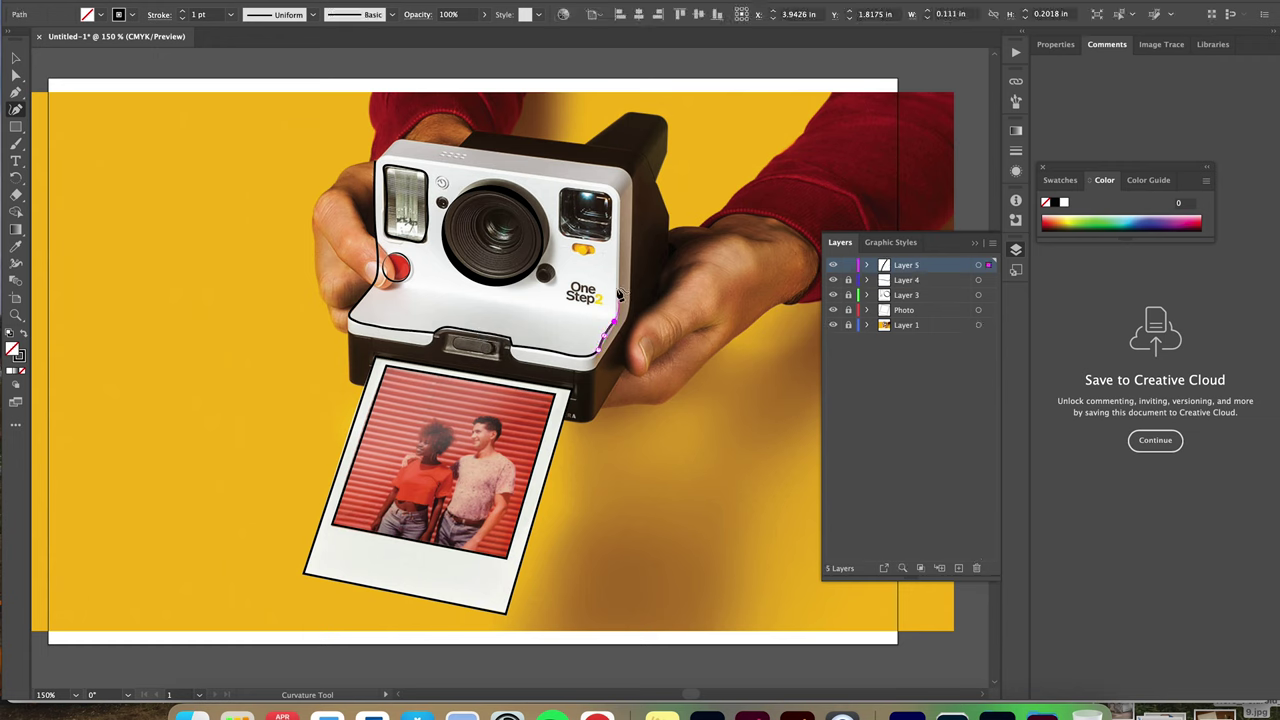
pyautogui.click(618, 290)
pyautogui.click(618, 222)
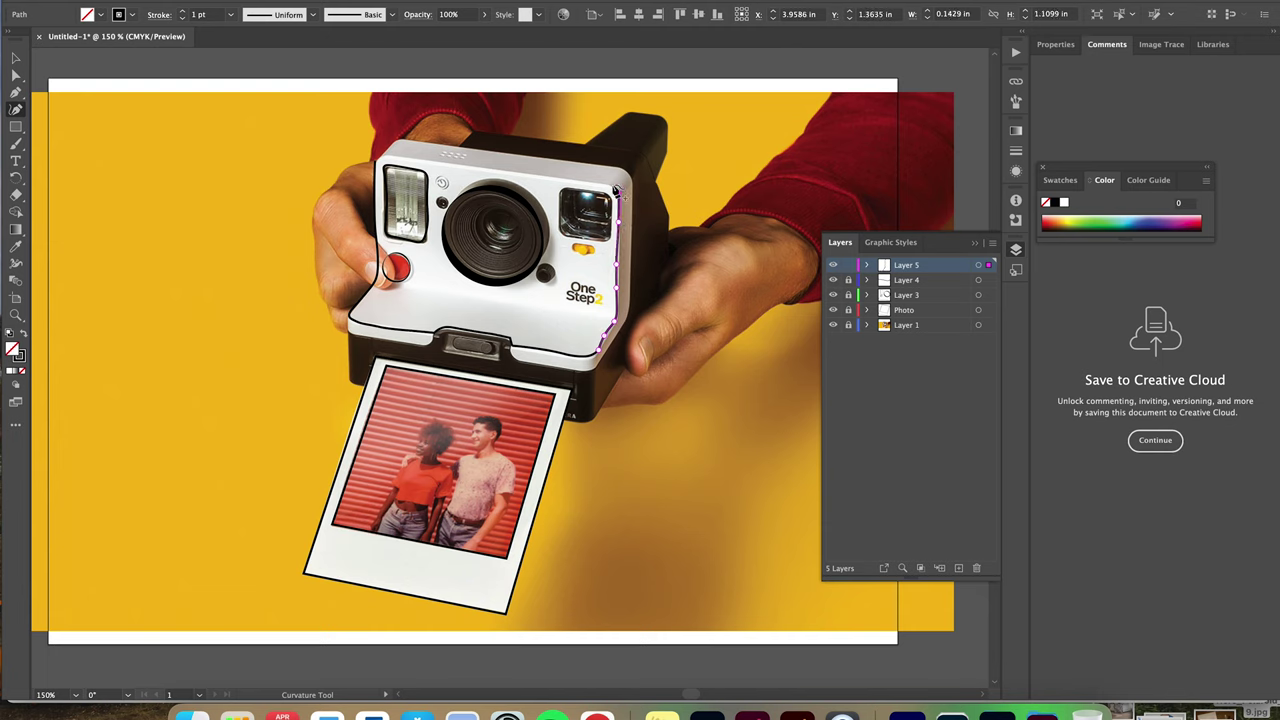
pyautogui.click(604, 186)
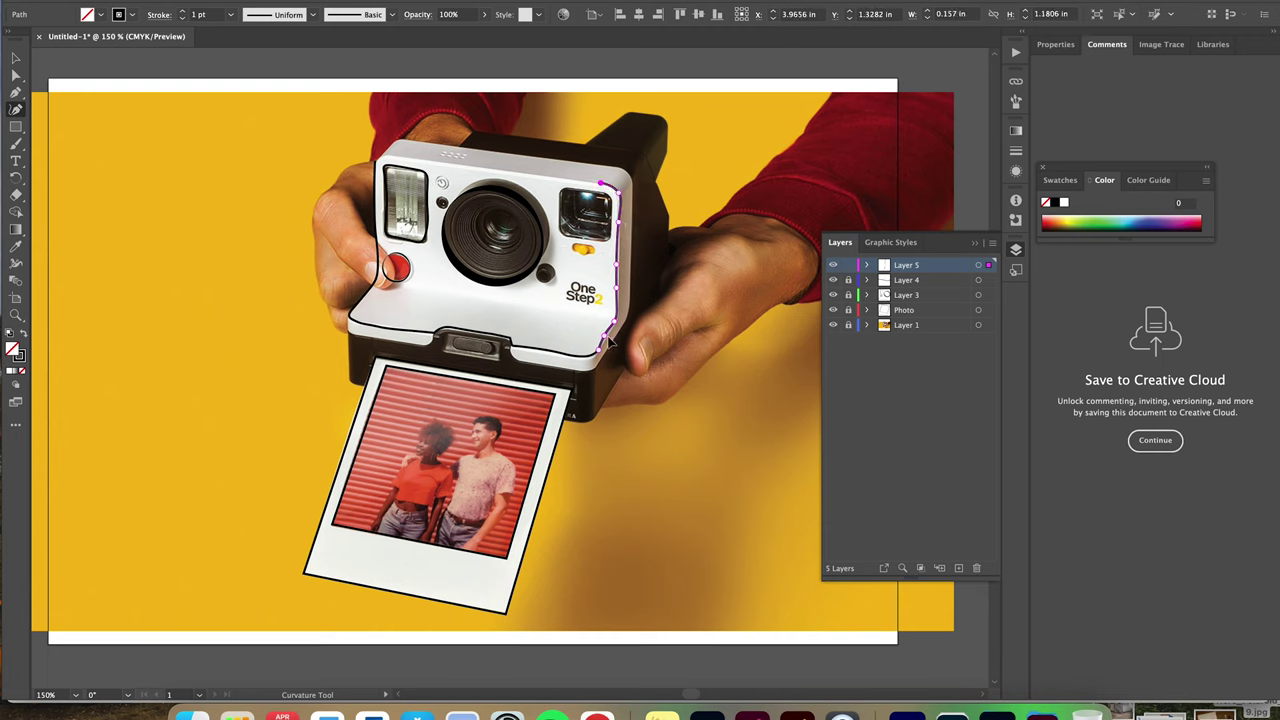
pyautogui.click(15, 58)
pyautogui.click(724, 299)
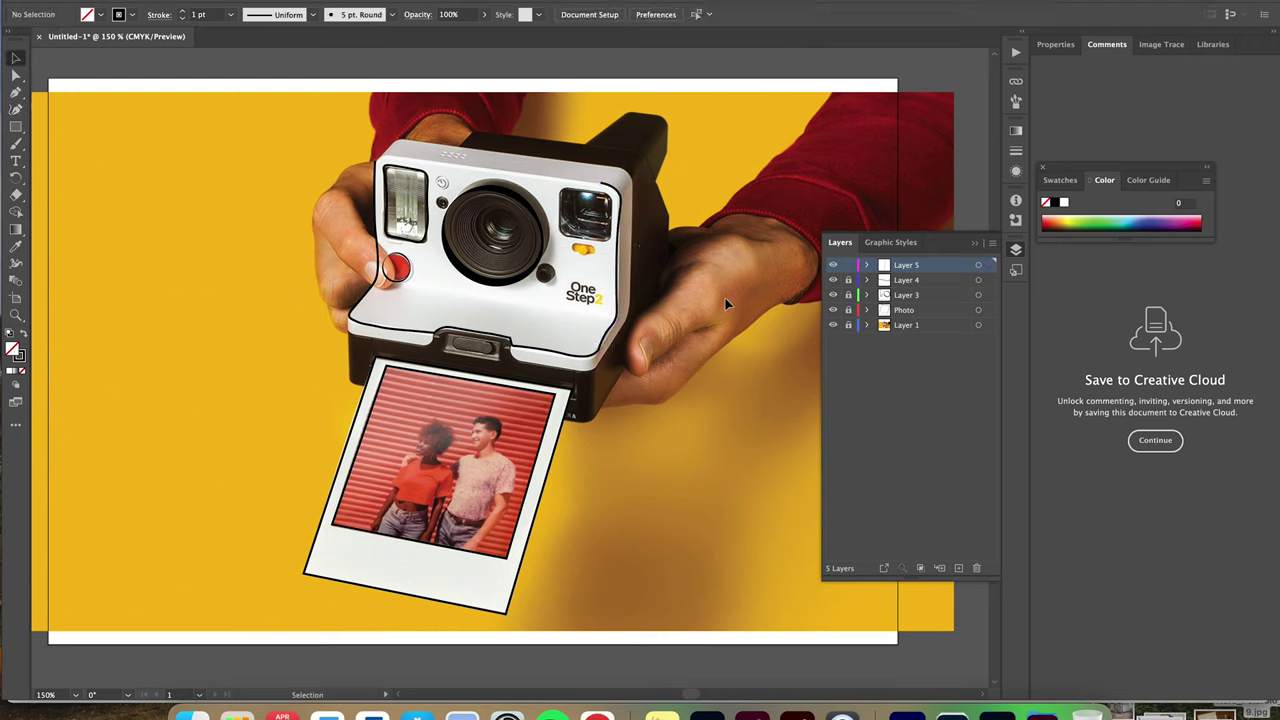
# Draw the straight top edge of the camera front with the Pen tool, joining the upper-left corner to the end of the right-side path
pyautogui.click(15, 93)
pyautogui.click(384, 155)
pyautogui.click(602, 183)
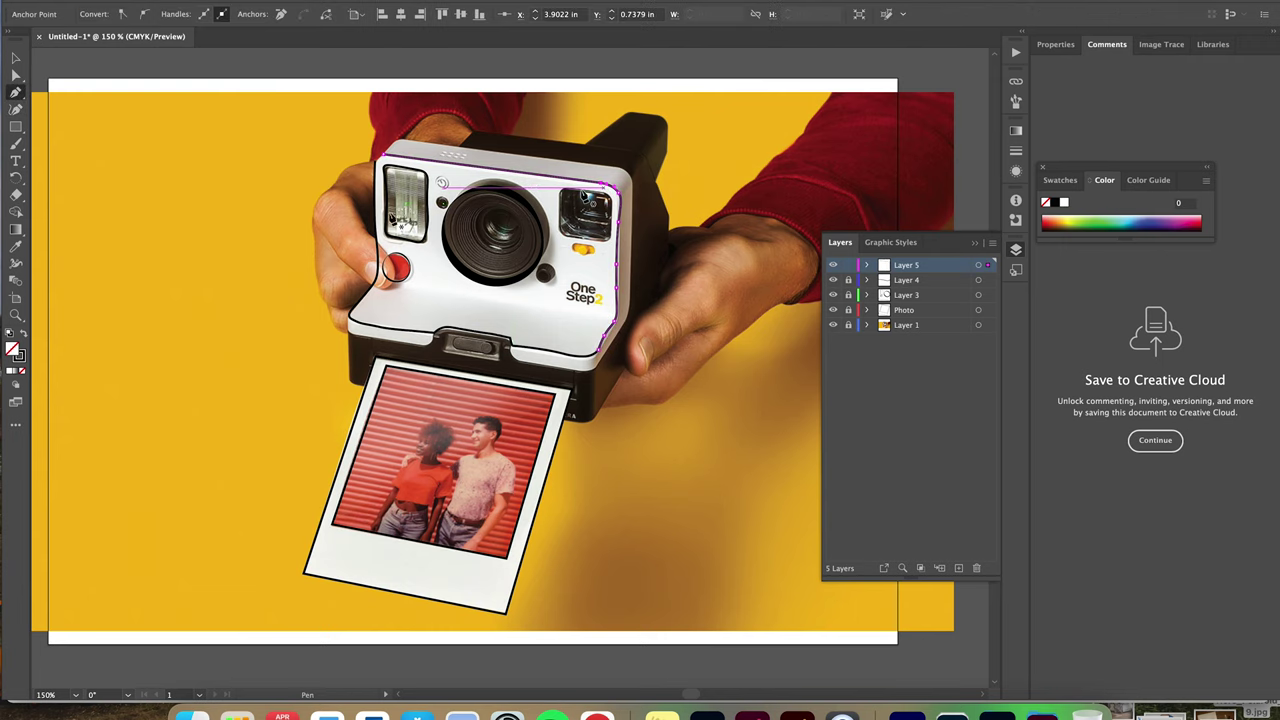
pyautogui.press('v')
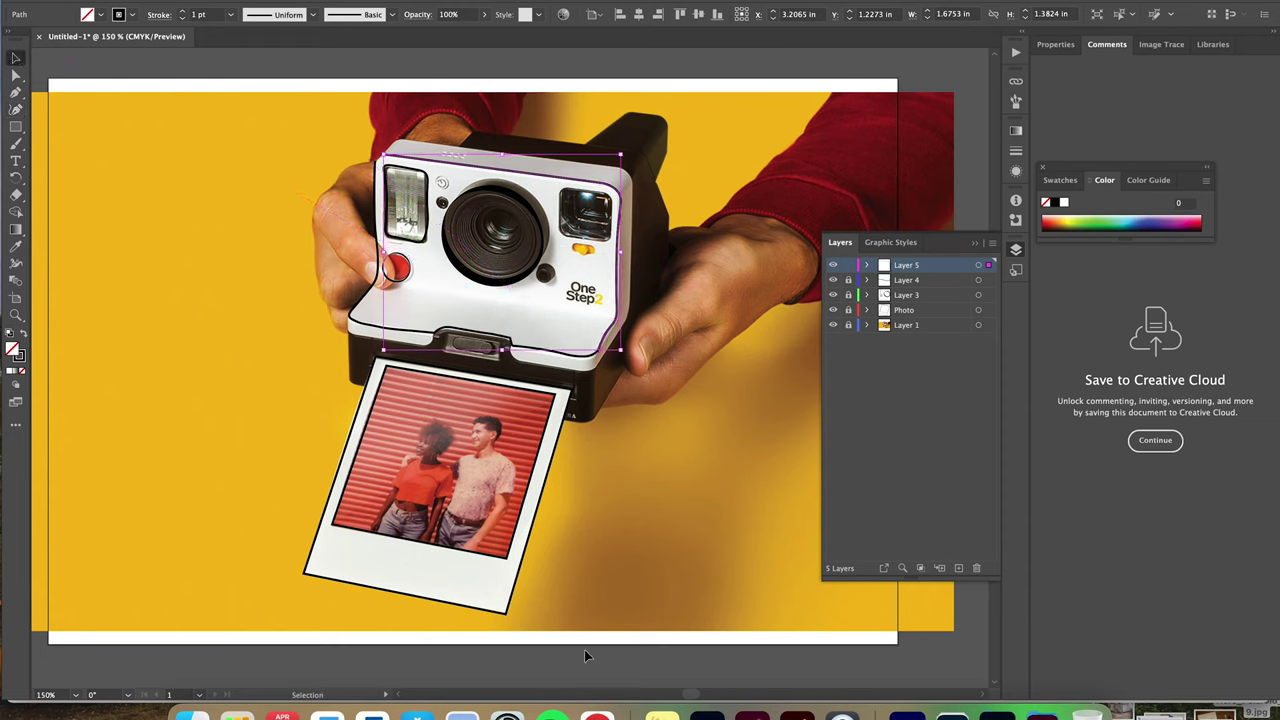
# Lock Layer 5 and make Layer 3 active and unlocked for editing
pyautogui.click(886, 297)
pyautogui.click(849, 295)
pyautogui.click(849, 265)
# Close the gap at the camera front's upper-left corner with a curve, and check the outline with Layer 1 hidden
pyautogui.click(15, 110)
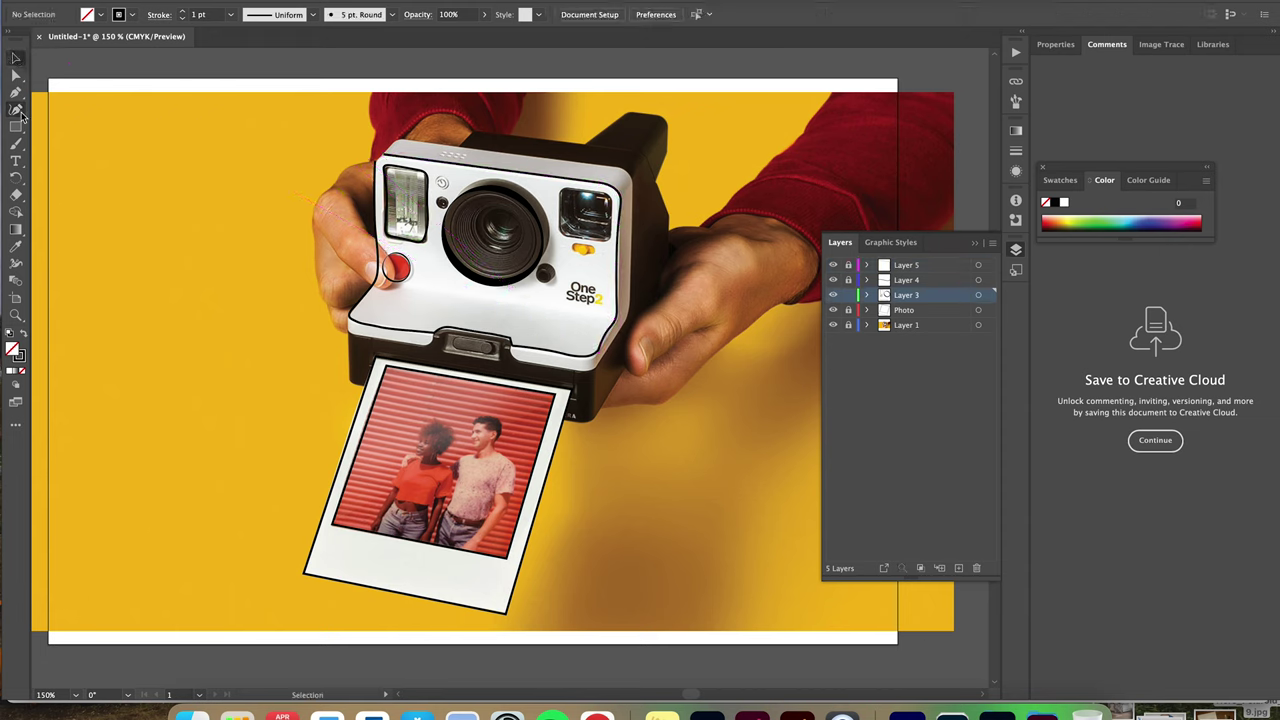
pyautogui.click(379, 165)
pyautogui.click(15, 58)
pyautogui.click(269, 174)
pyautogui.click(15, 110)
pyautogui.click(385, 158)
pyautogui.press('v')
pyautogui.click(832, 325)
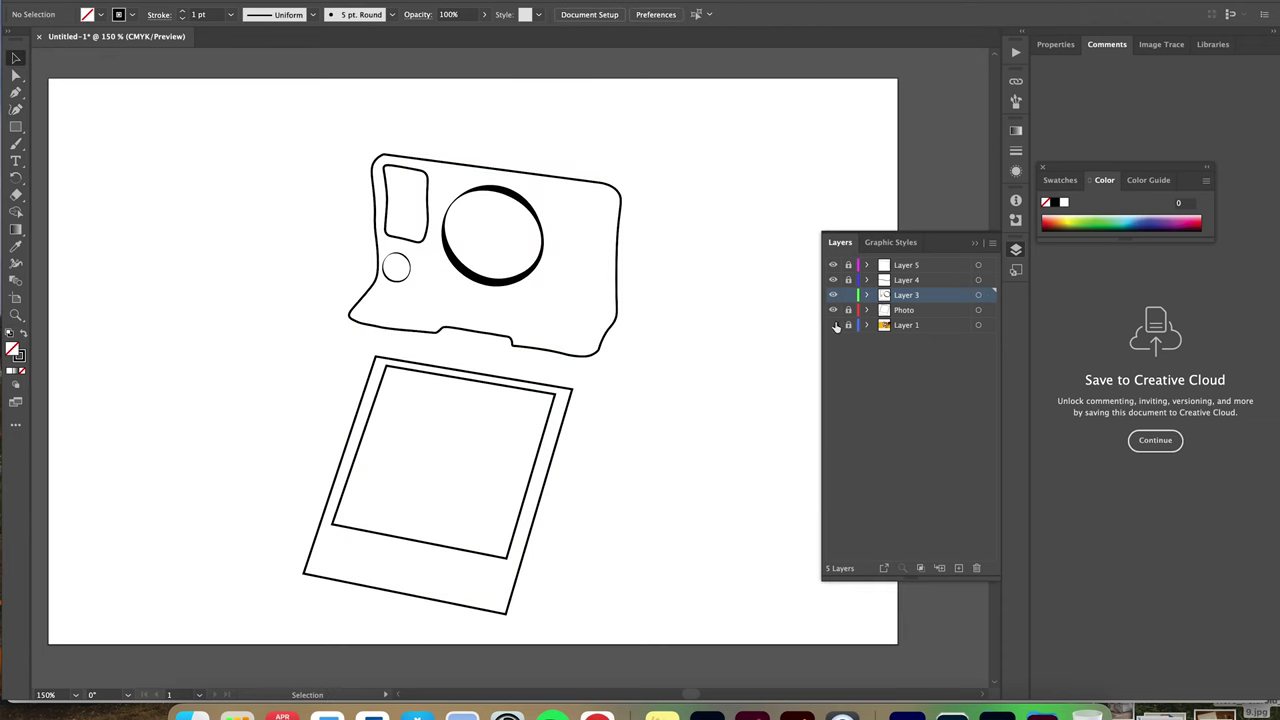
pyautogui.click(832, 325)
# Rename Layer 3 to a name beginning "part of camera", Layer 4 to "bottom camera" and Layer 5 to "top half camera"
pyautogui.doubleClick(910, 296)
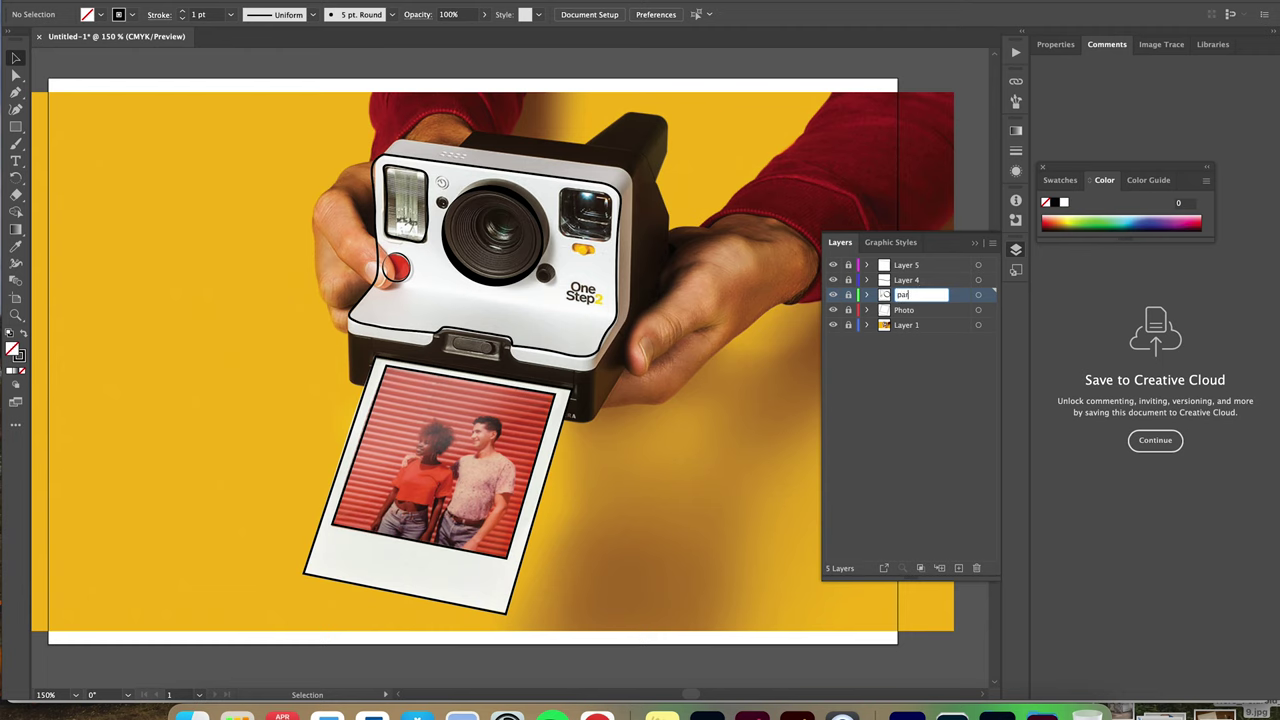
pyautogui.click(922, 282)
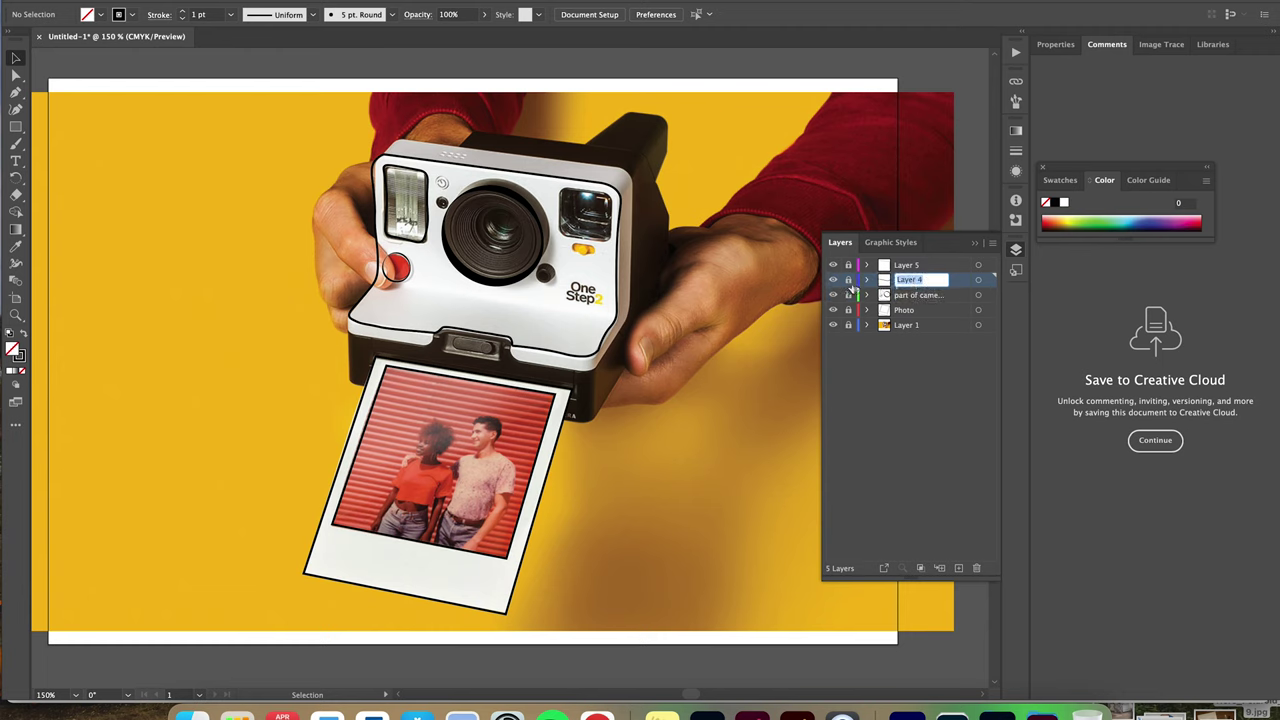
pyautogui.press('Return')
pyautogui.doubleClick(904, 281)
pyautogui.write('bottom camera')
pyautogui.press('Return')
pyautogui.click(875, 265)
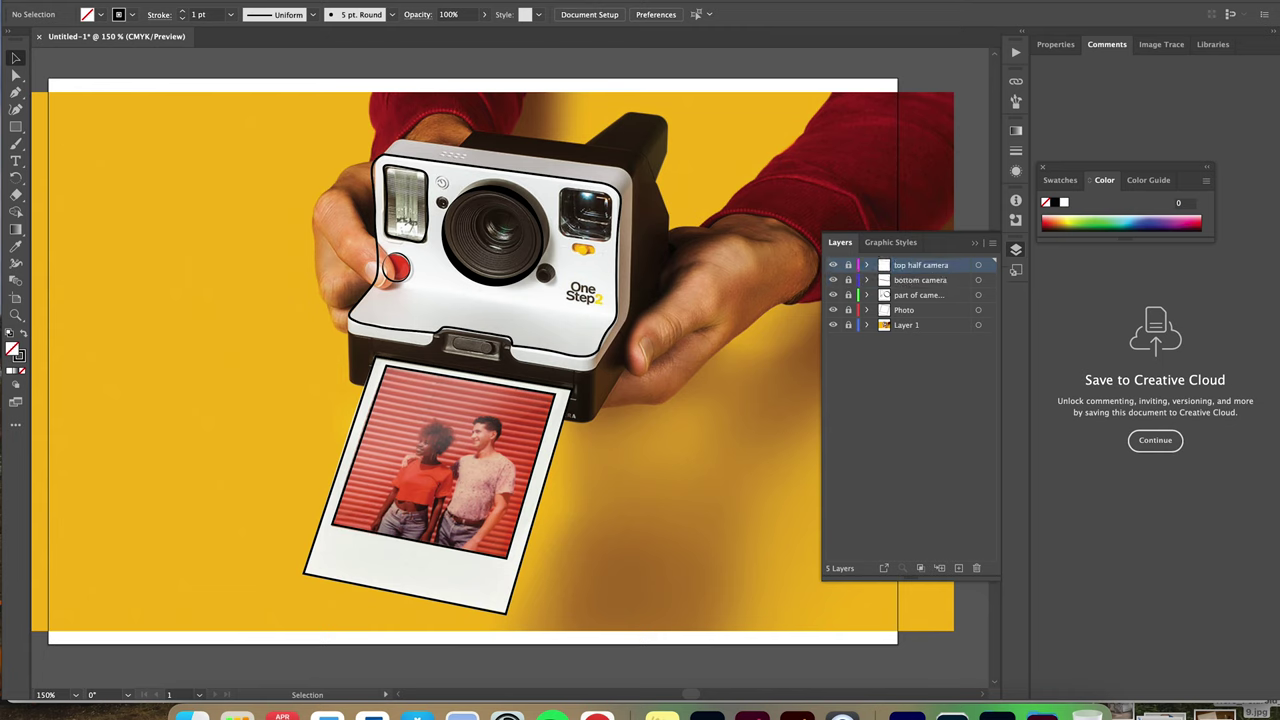
# On a new layer, trace the lower rim of the camera front from the lower-left corner to the notch, about 0.55 in wide
pyautogui.click(958, 568)
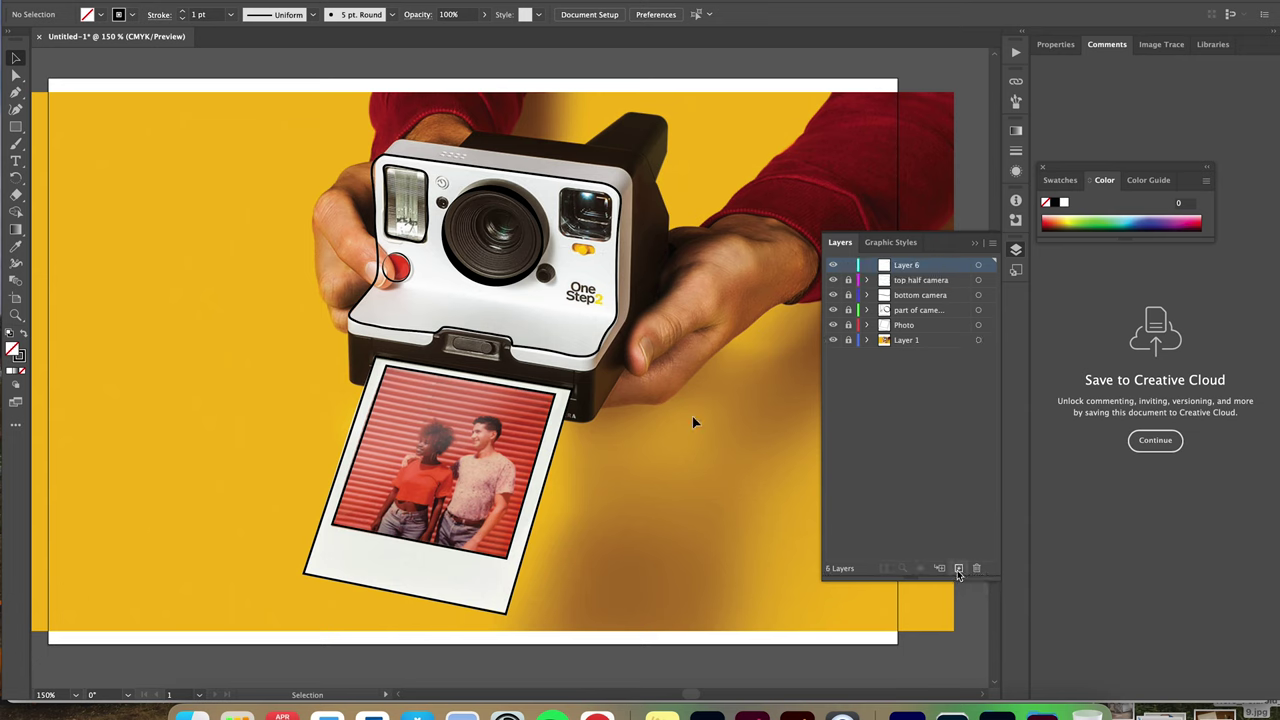
pyautogui.click(16, 107)
pyautogui.click(348, 322)
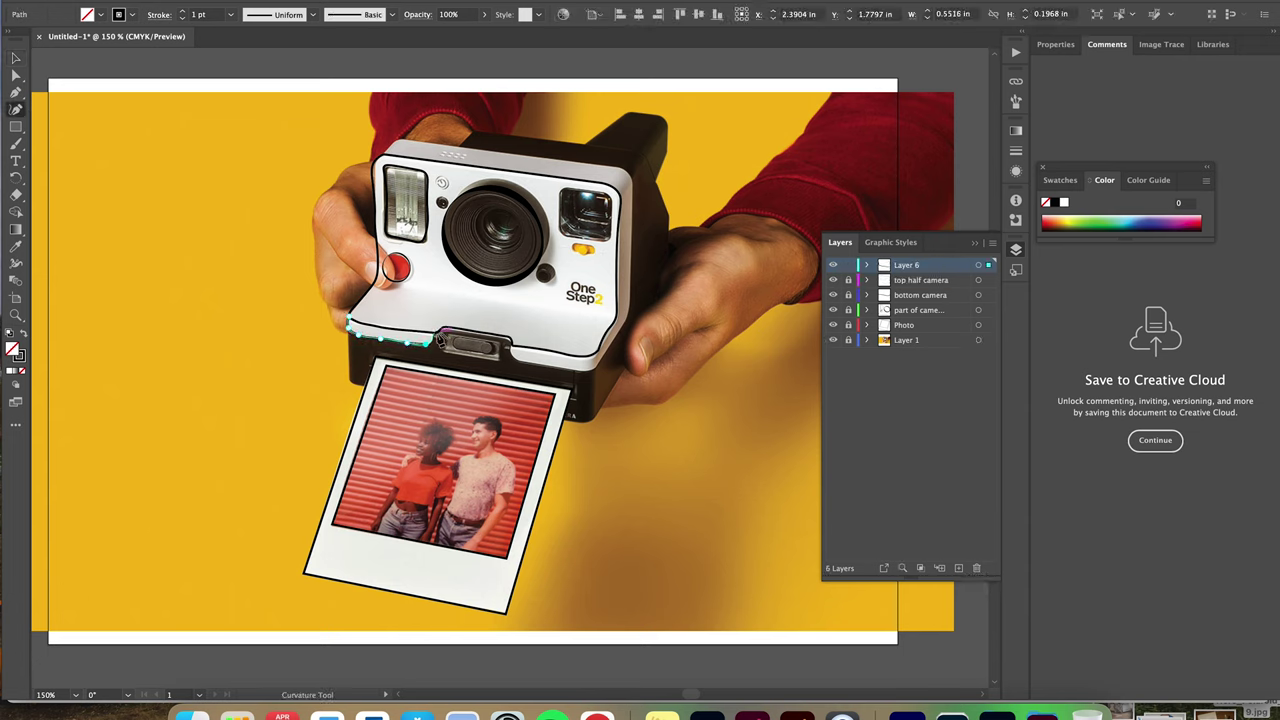
pyautogui.press('Escape')
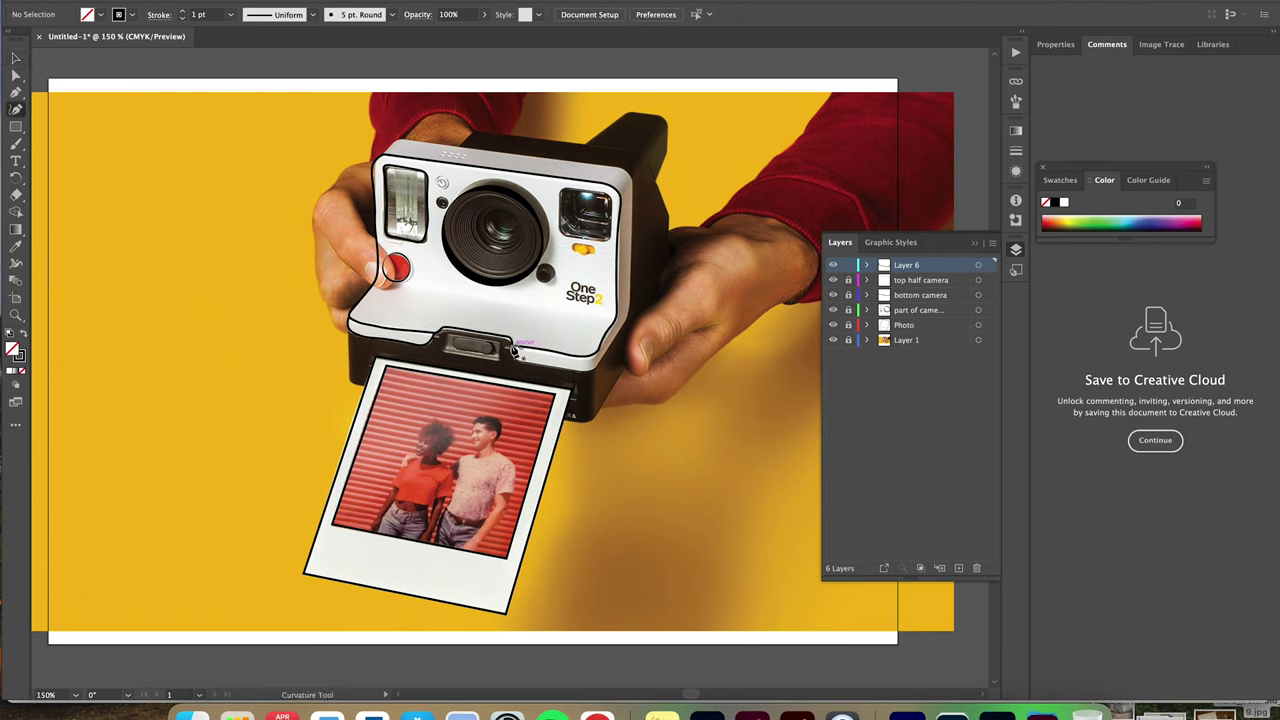
# Trace the camera front's outer rim from the notch up the right side and across the top to the upper-left corner, about 1.77 by 1.65 in
pyautogui.click(513, 348)
pyautogui.click(592, 368)
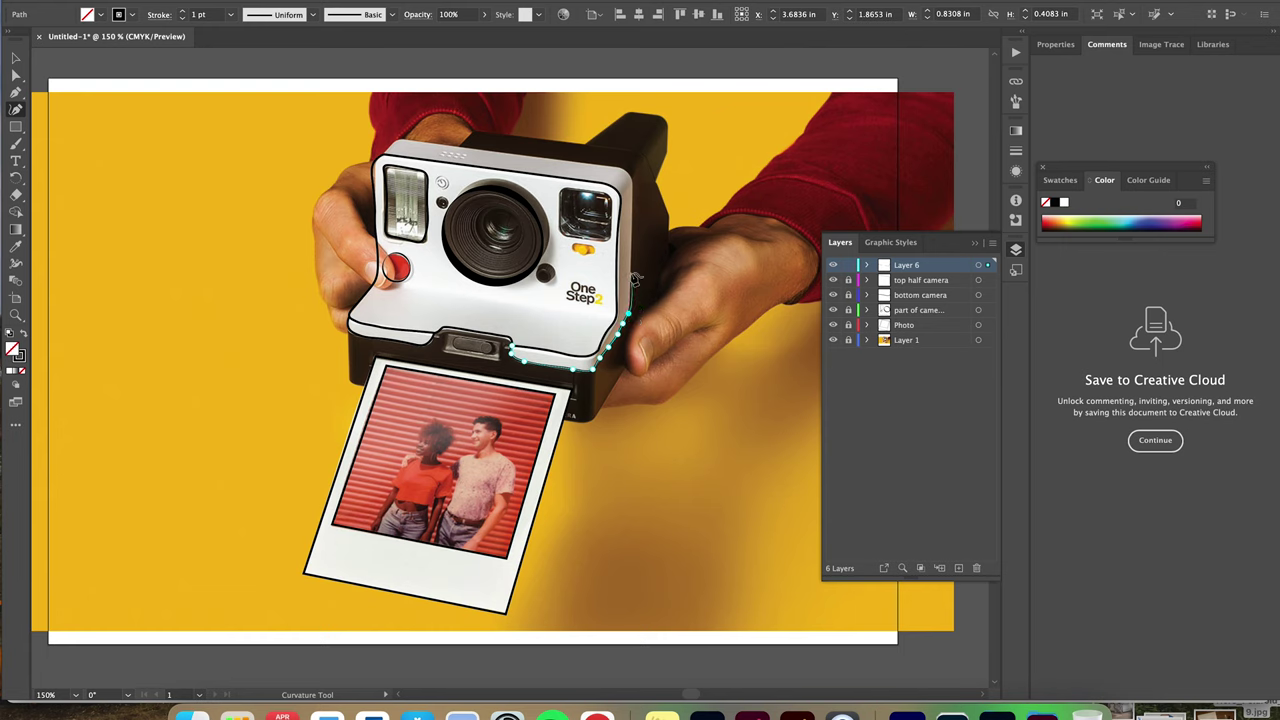
pyautogui.click(631, 220)
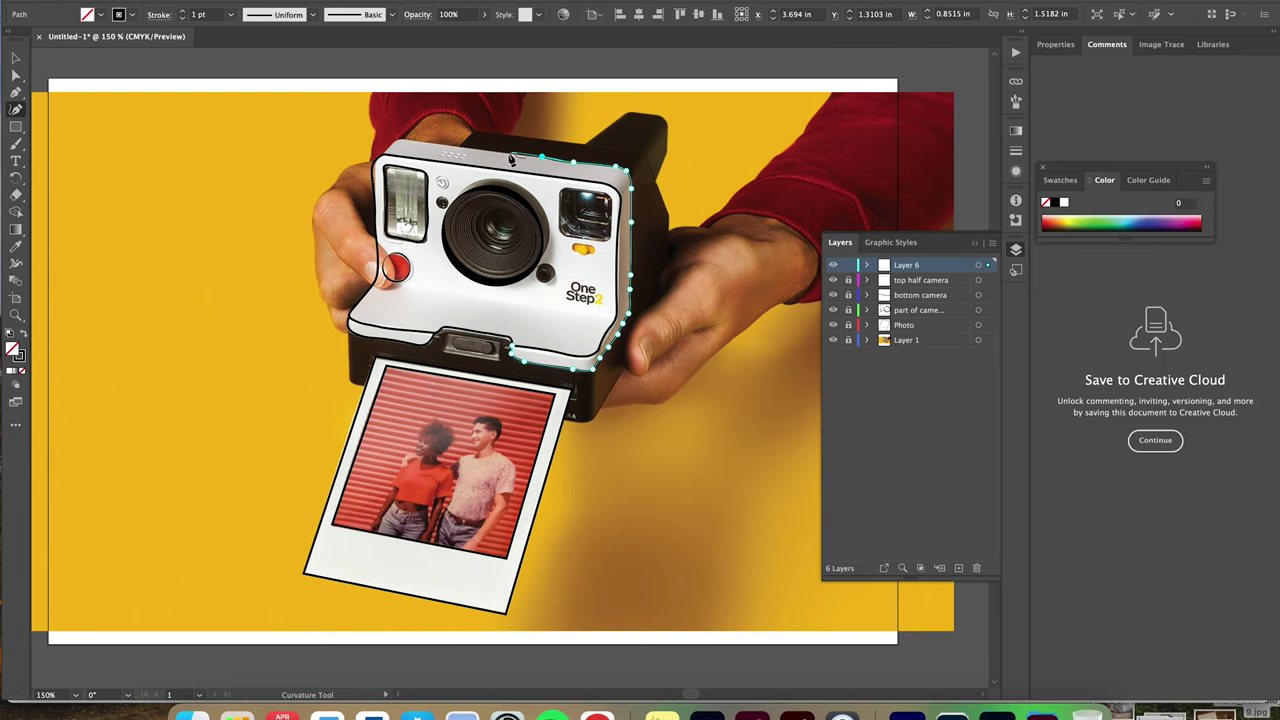
pyautogui.click(494, 154)
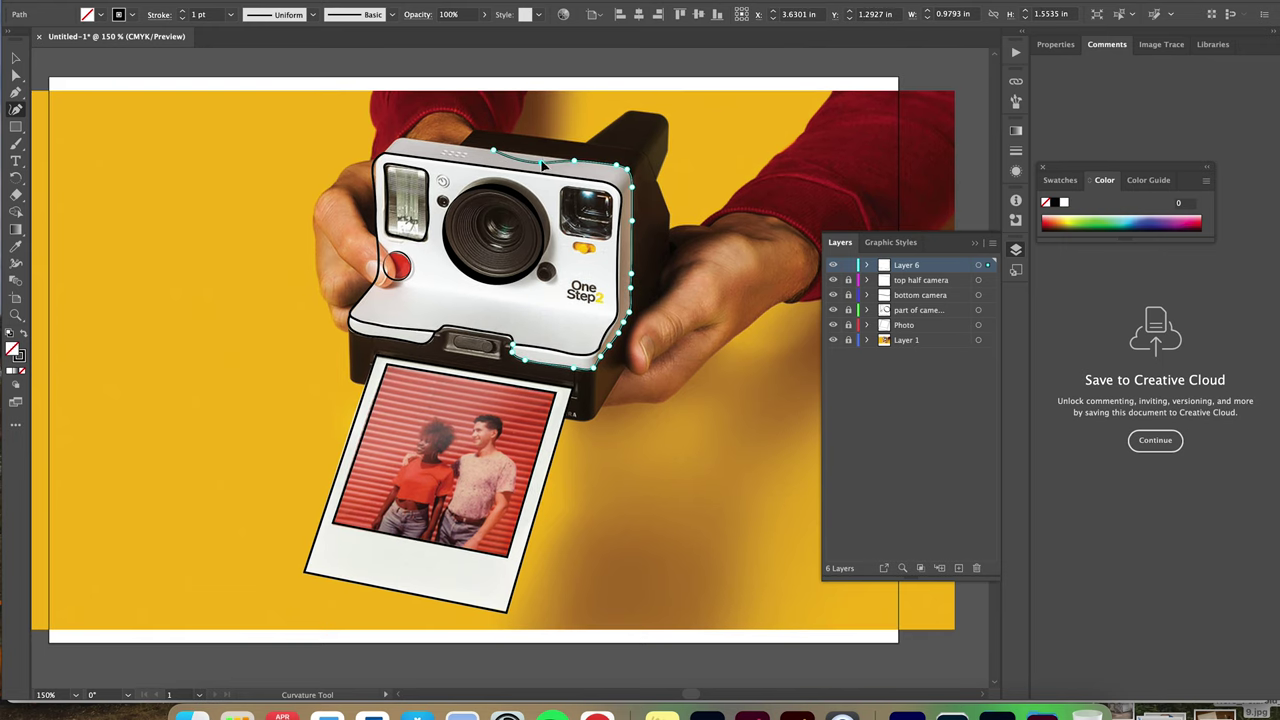
pyautogui.click(409, 140)
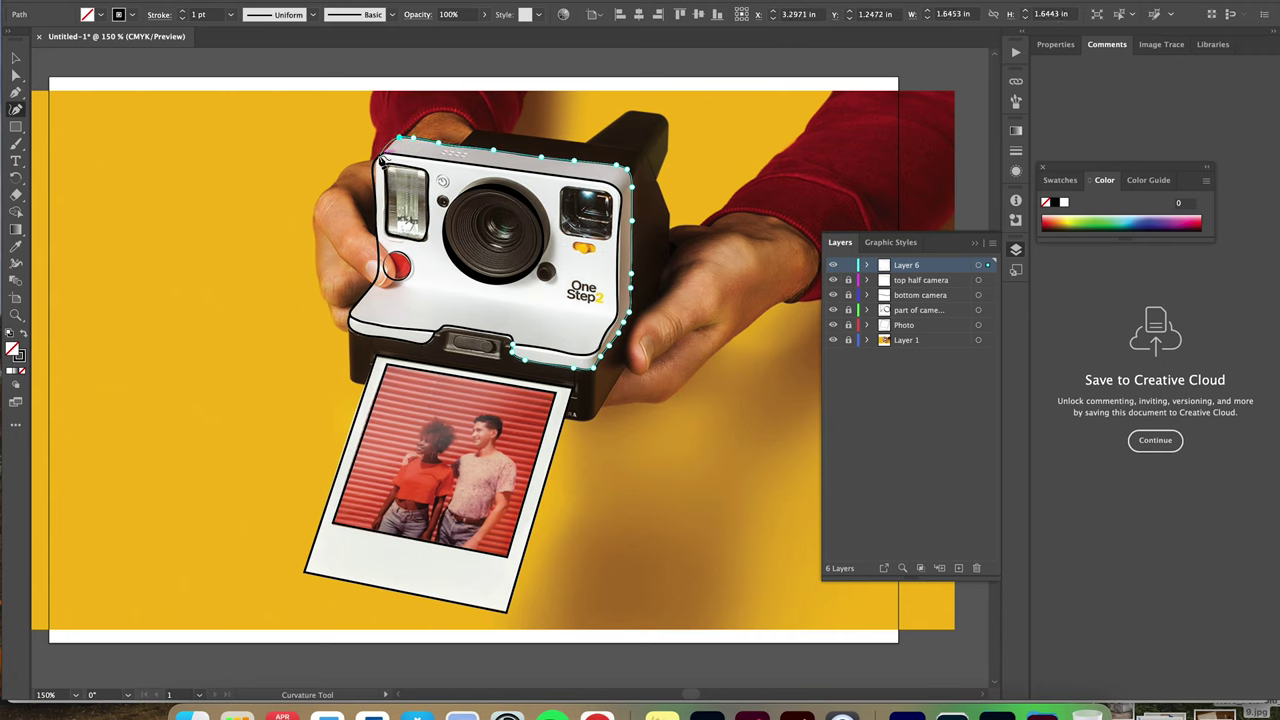
pyautogui.click(381, 159)
pyautogui.press('v')
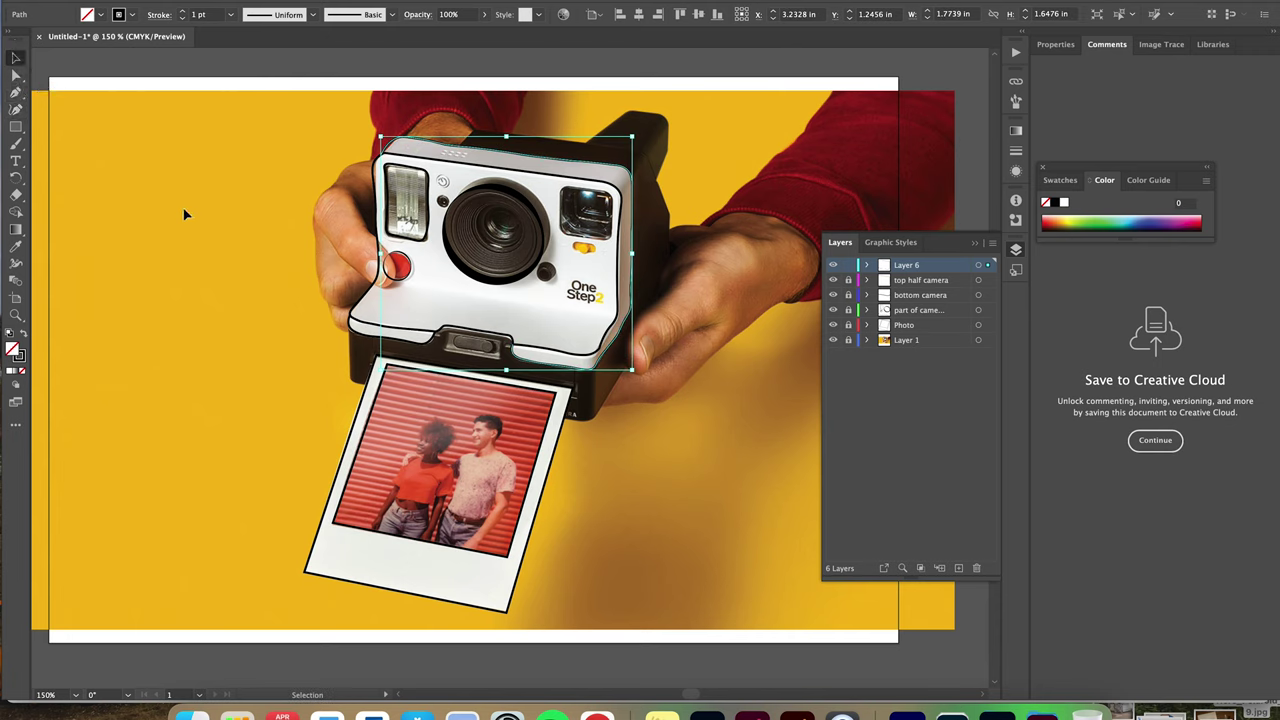
# Add a curve point on the outer rim's top edge near the upper-left corner to follow the camera body, and deselect the path
pyautogui.click(15, 109)
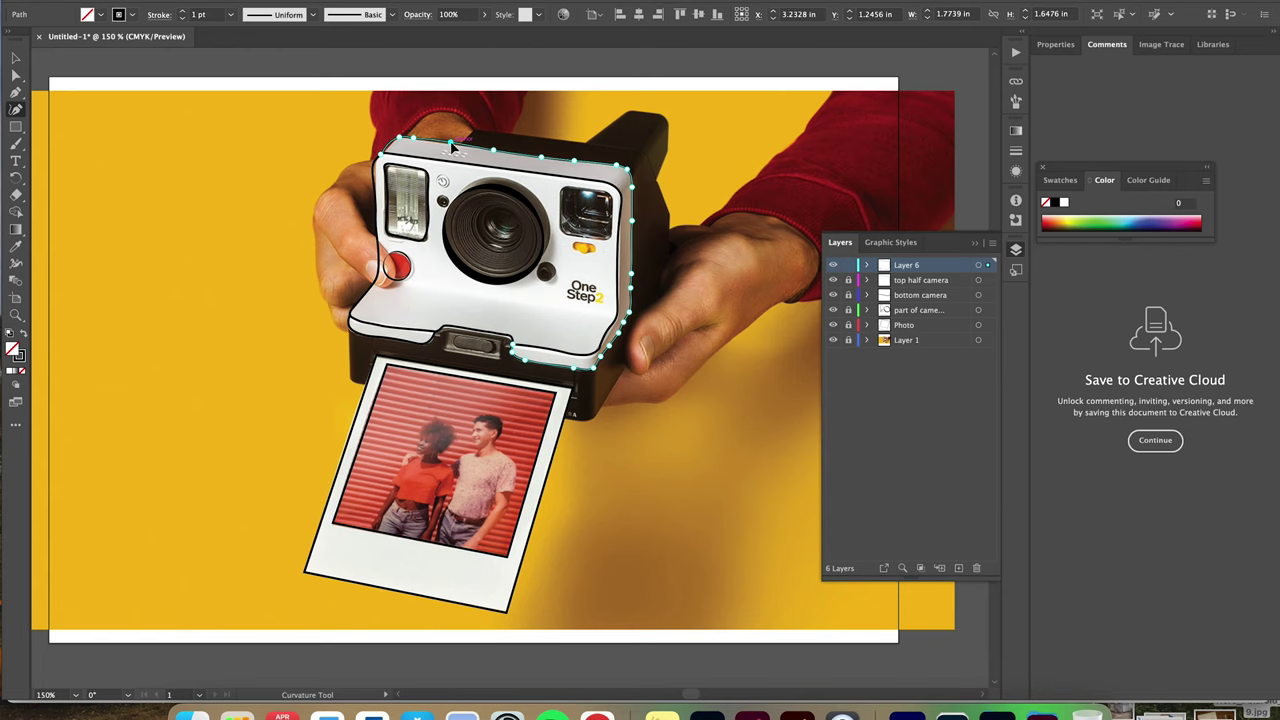
pyautogui.press('v')
pyautogui.press('super+shift+a')
# Compare the line art with the reference photo by hiding and showing Layer 1
pyautogui.click(835, 341)
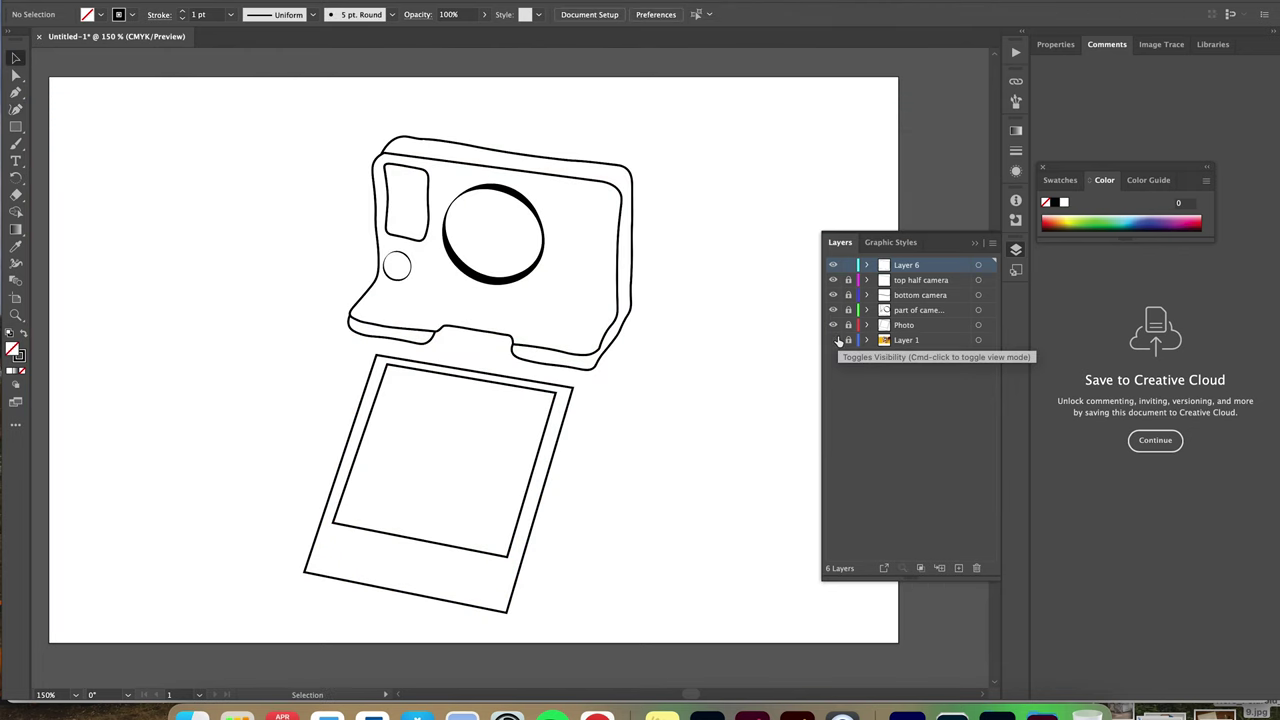
pyautogui.click(835, 341)
pyautogui.click(835, 341)
pyautogui.click(835, 341)
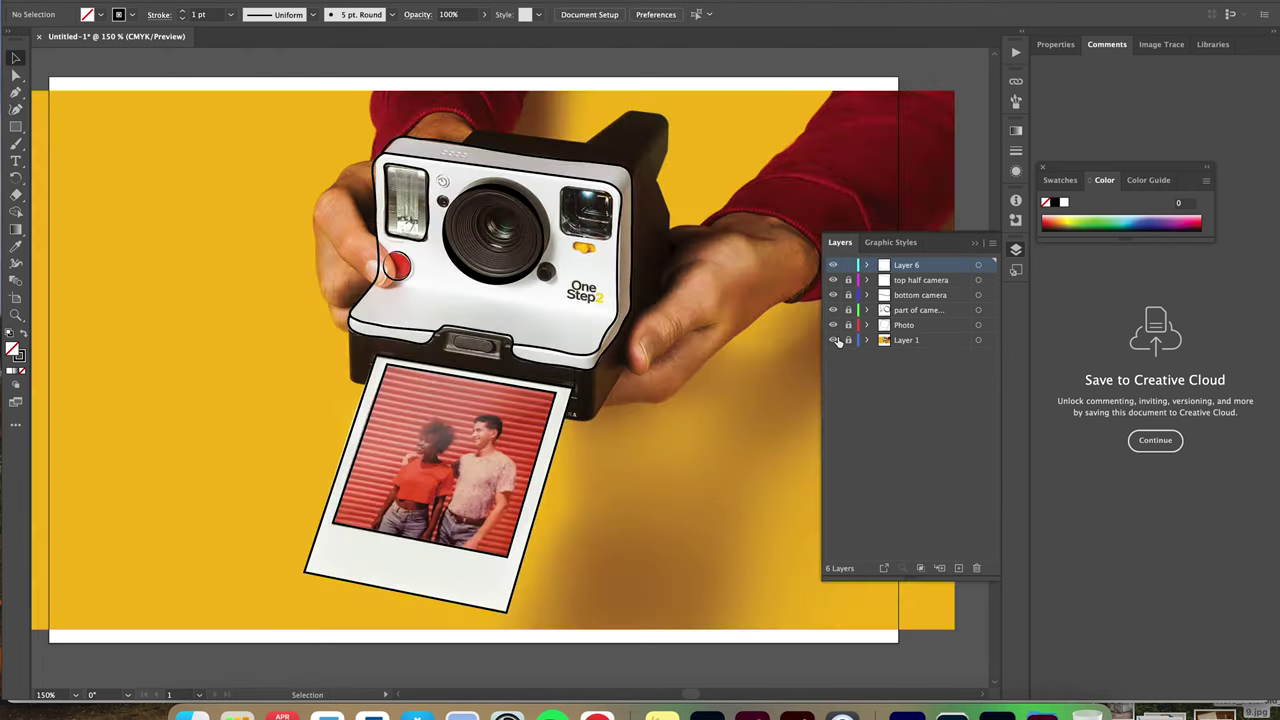
pyautogui.click(835, 341)
pyautogui.click(835, 341)
# Lock Layer 6 and rename it "more camera"
pyautogui.click(833, 265)
pyautogui.click(833, 265)
pyautogui.click(834, 265)
pyautogui.click(834, 265)
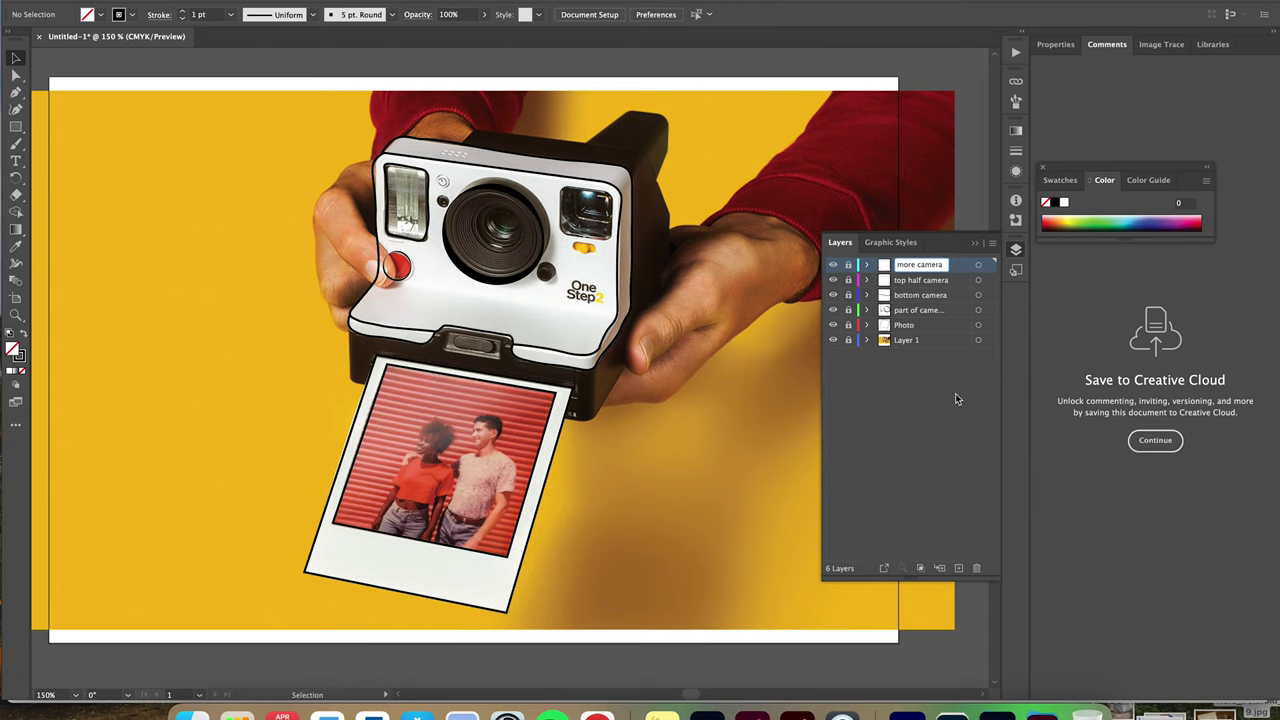
# Create a new layer above "more camera" and trace the top edge of the camera body behind the white front panel
pyautogui.press('Return')
pyautogui.click(16, 92)
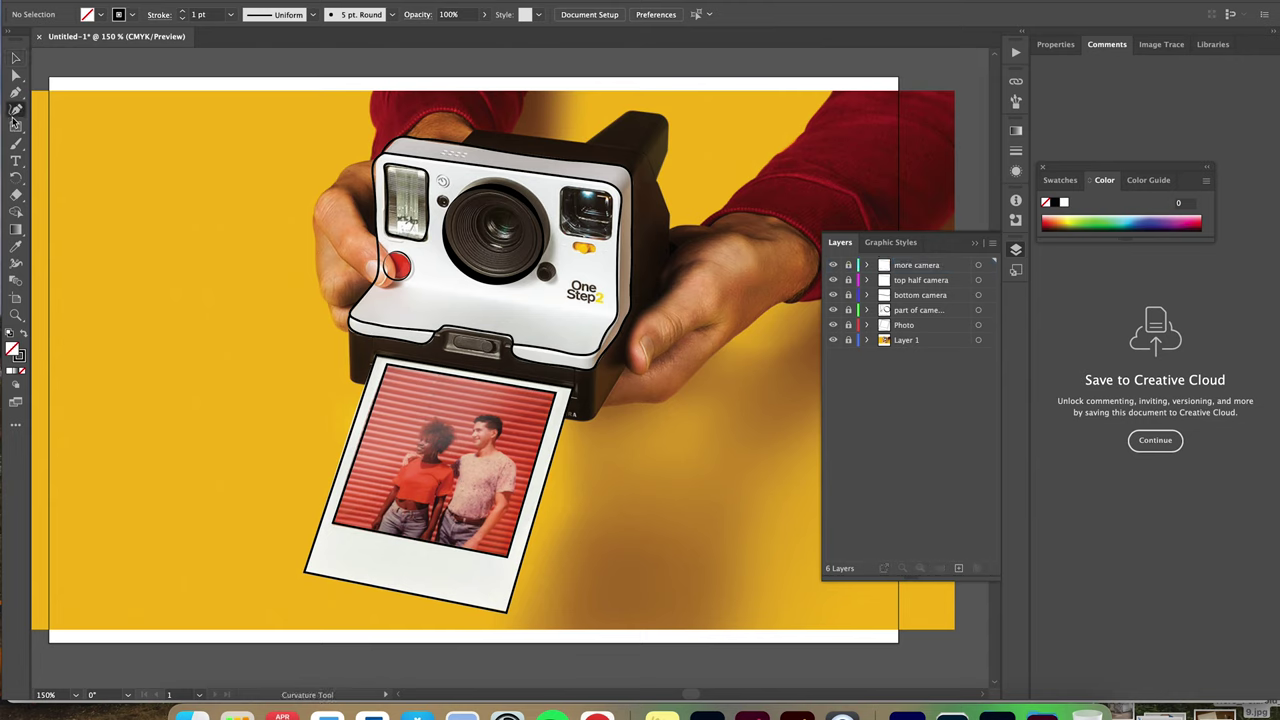
pyautogui.click(959, 568)
pyautogui.click(350, 154)
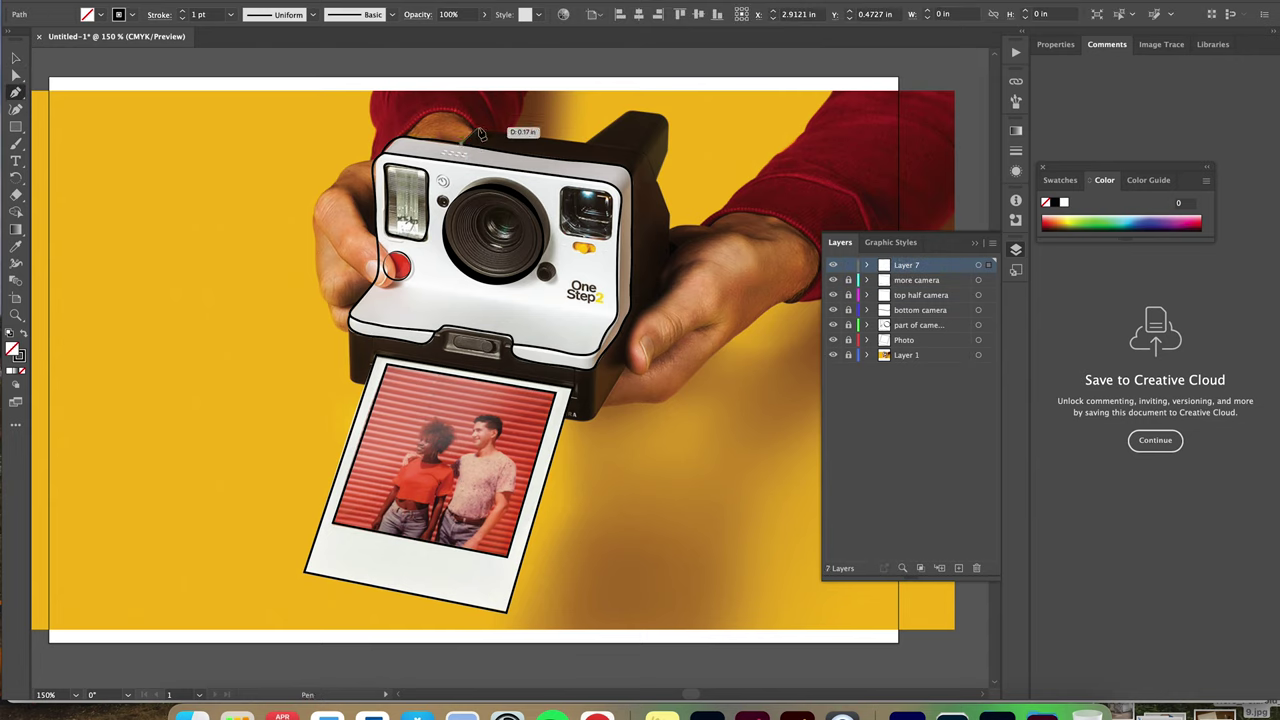
pyautogui.click(649, 155)
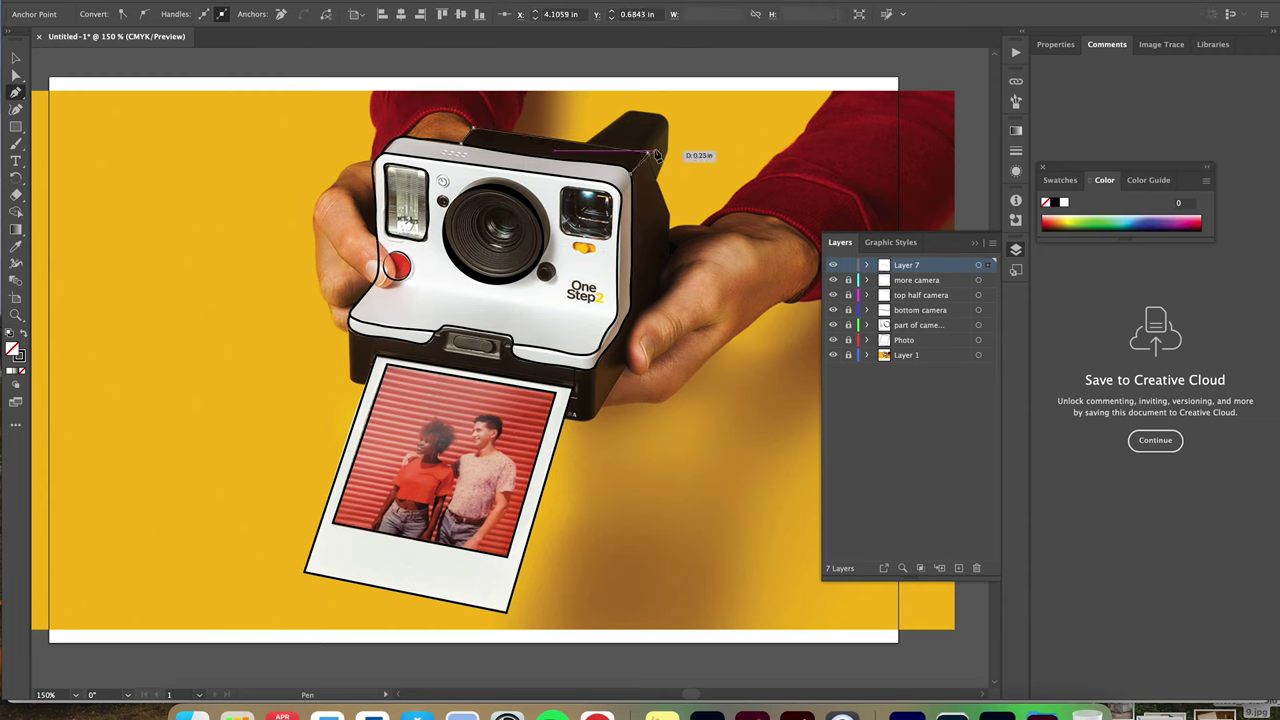
pyautogui.click(16, 58)
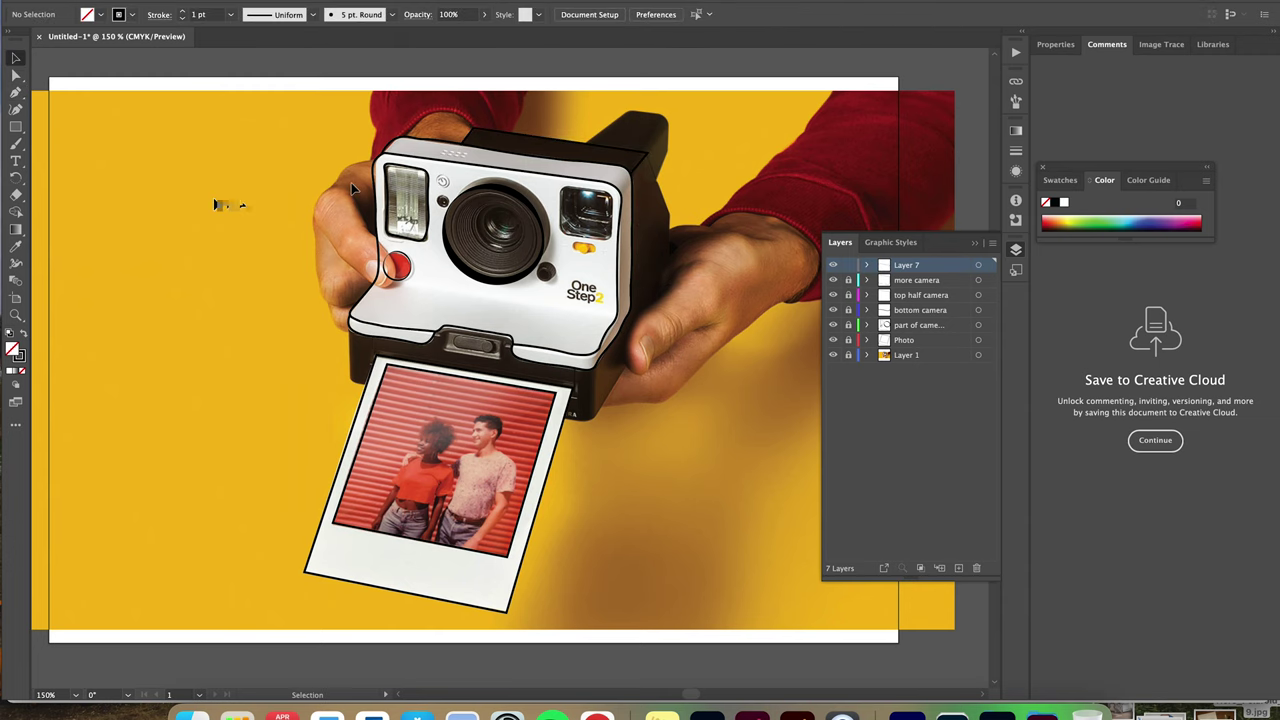
# Trace the outline of the raised block at the camera's upper-right rear with the Pen tool, and deselect it
pyautogui.click(16, 91)
pyautogui.click(625, 112)
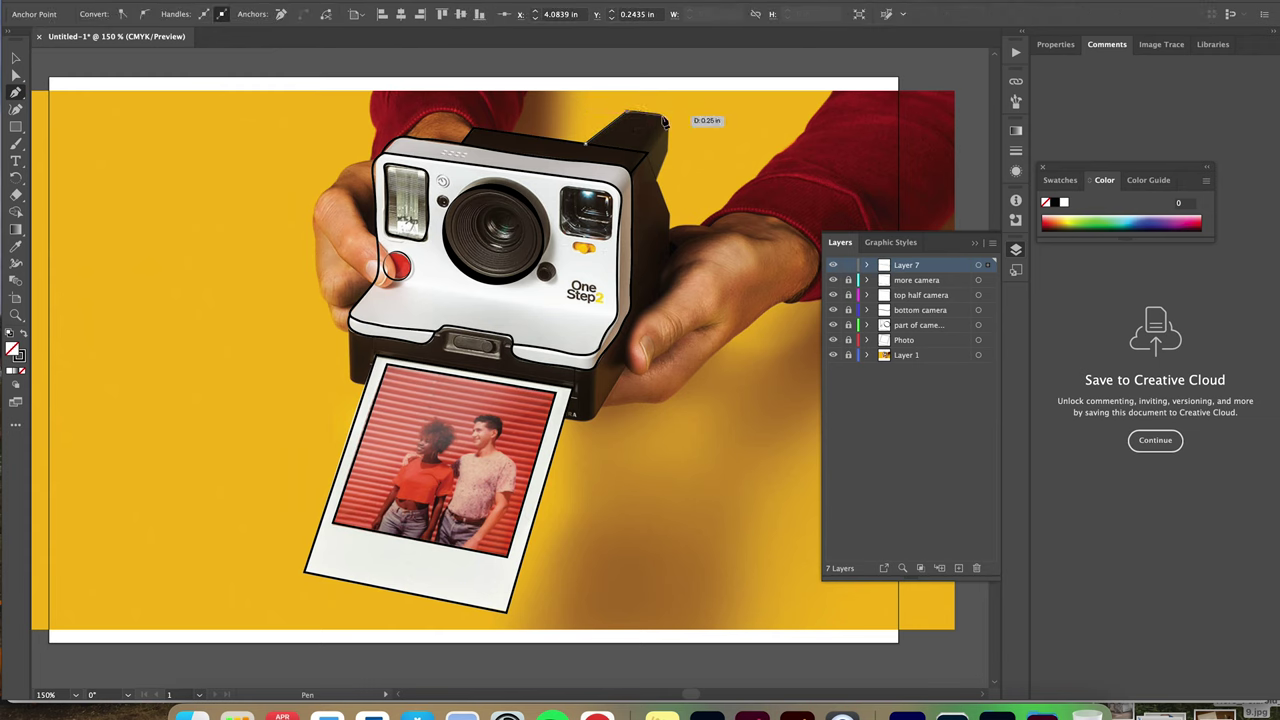
pyautogui.click(667, 119)
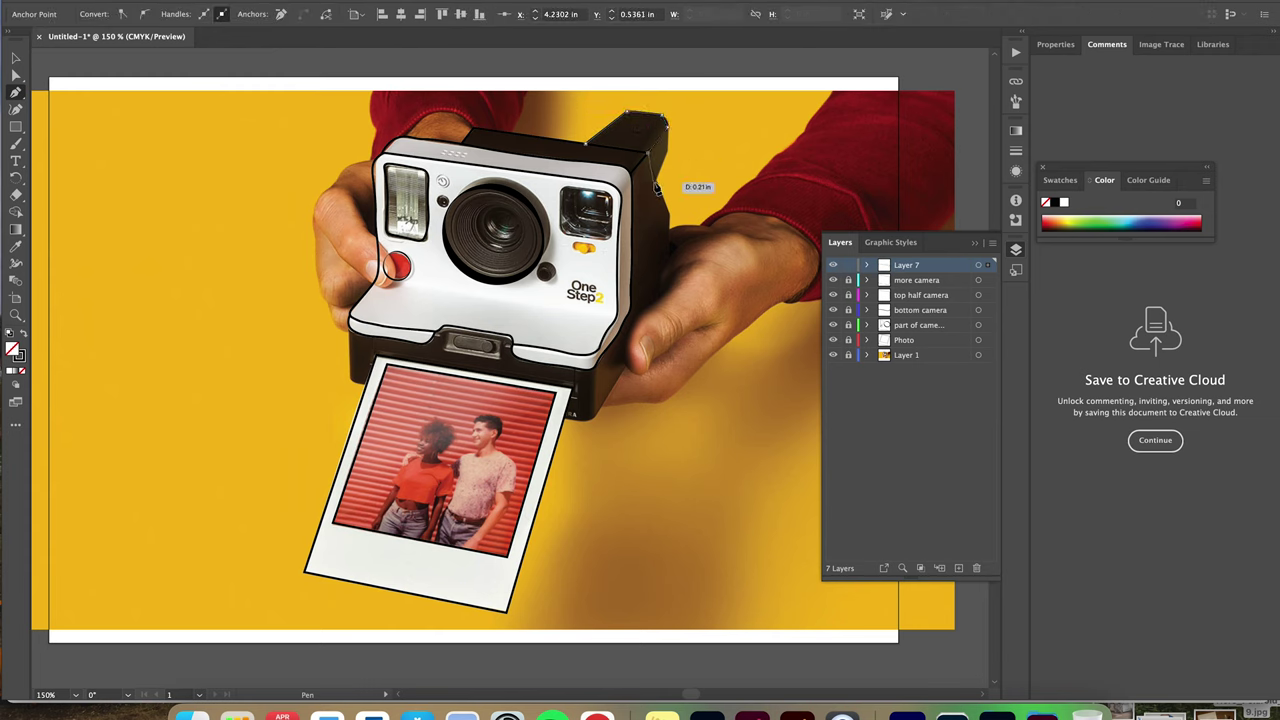
pyautogui.moveTo(662, 196); pyautogui.dragTo(660, 130)
pyautogui.click(665, 119)
pyautogui.click(16, 58)
pyautogui.click(362, 198)
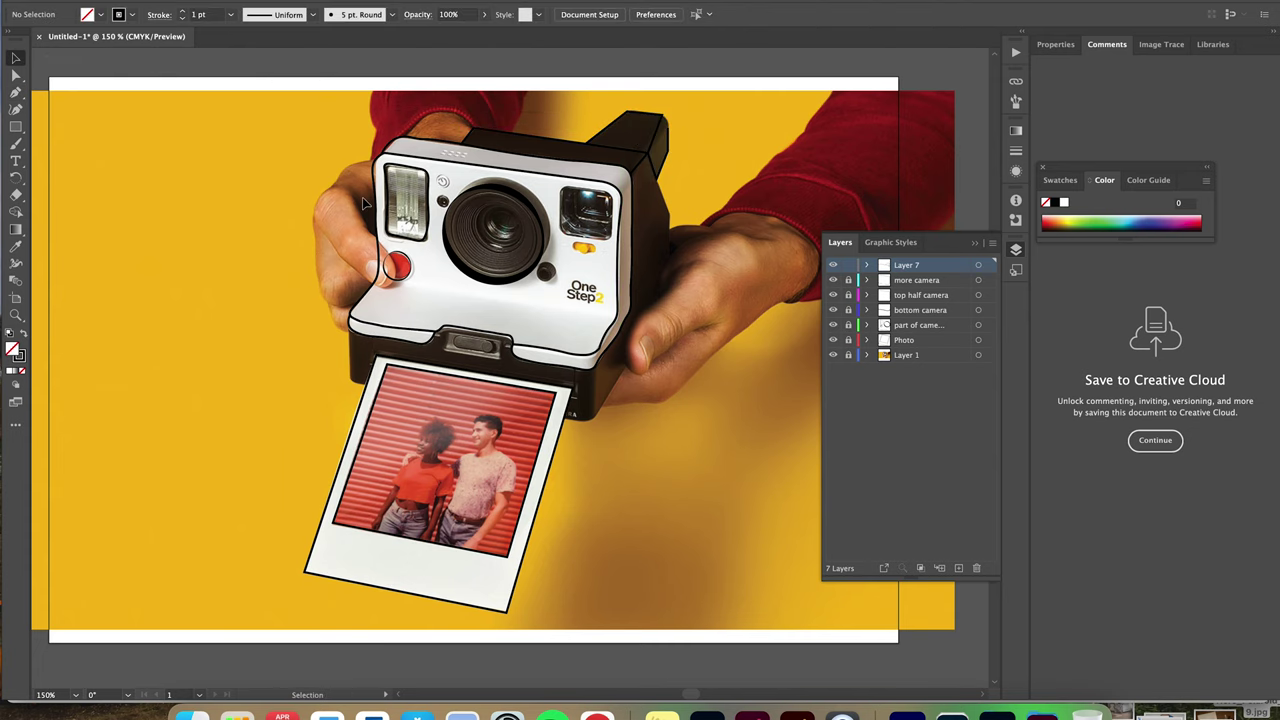
# Complete the raised block's right edge and check the line art against the reference by hiding and showing Layer 1
pyautogui.click(834, 357)
pyautogui.click(16, 92)
pyautogui.moveTo(668, 121); pyautogui.dragTo(668, 128)
pyautogui.press('v')
pyautogui.click(171, 131)
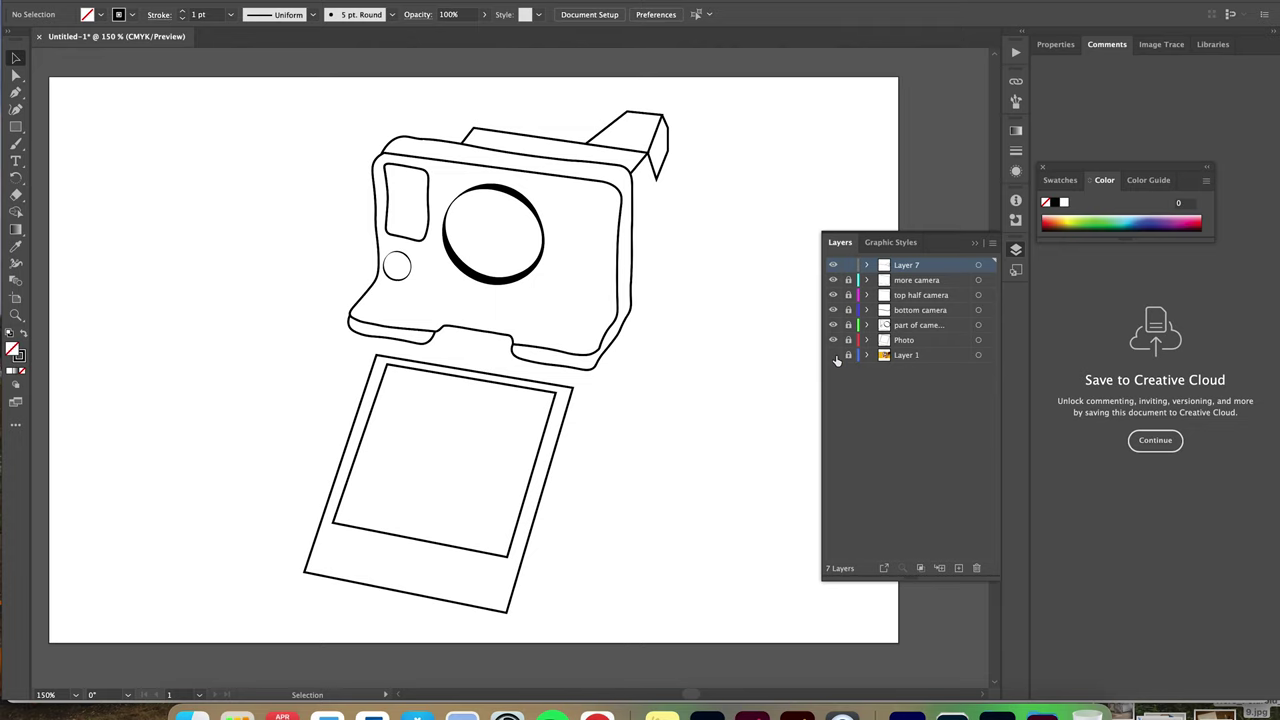
pyautogui.click(834, 357)
# Trace the camera body's right side from the raised block down to the bottom corner, about 0.51 by 1.66 in
pyautogui.click(16, 92)
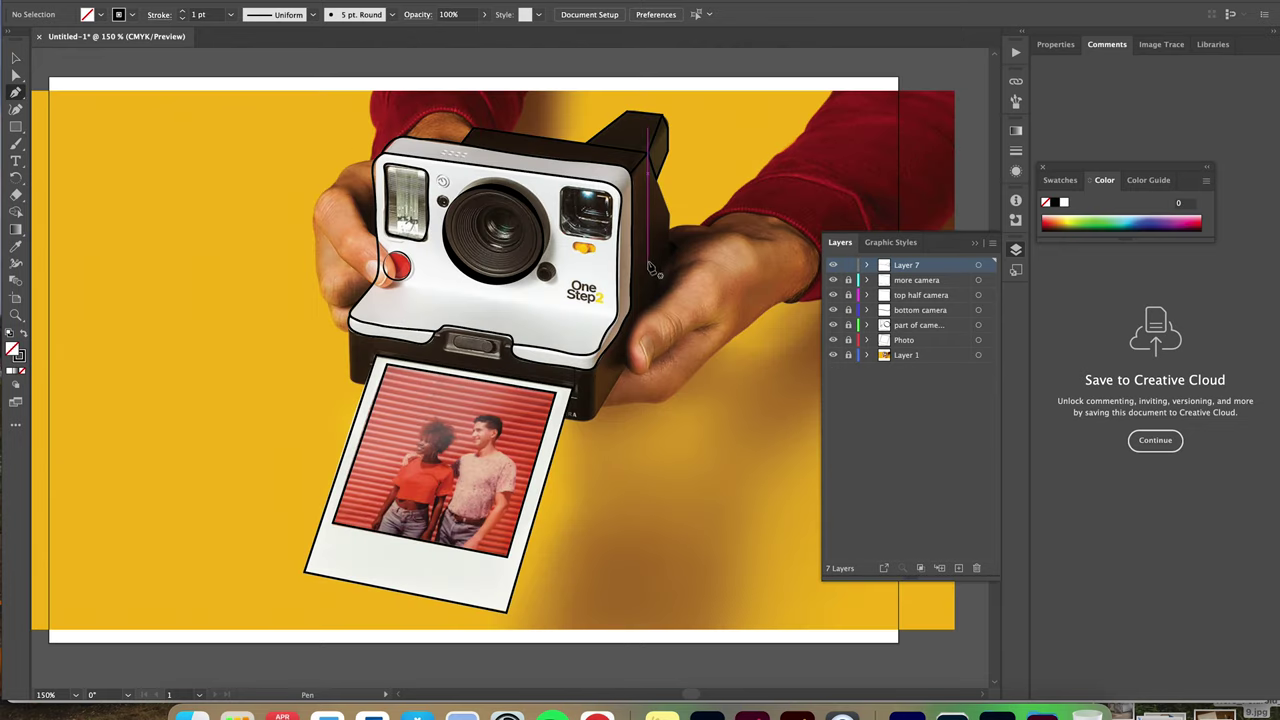
pyautogui.click(656, 179)
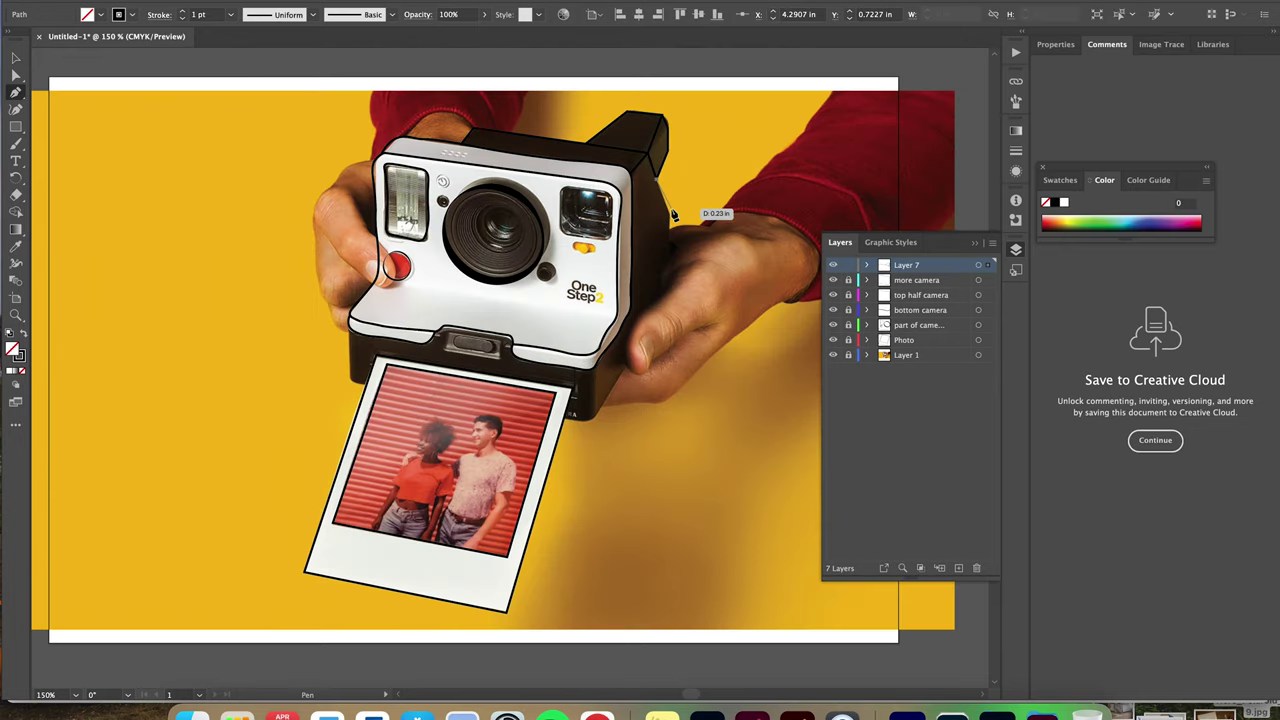
pyautogui.click(672, 221)
pyautogui.click(674, 274)
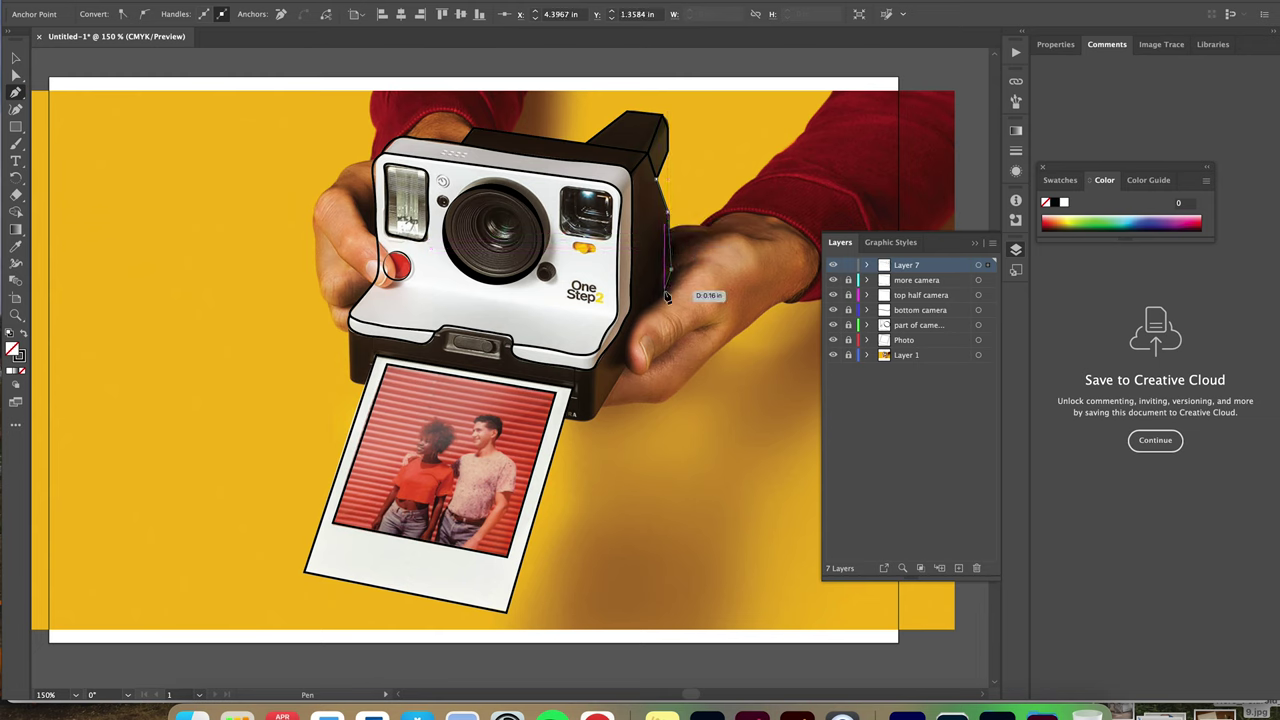
pyautogui.click(671, 294)
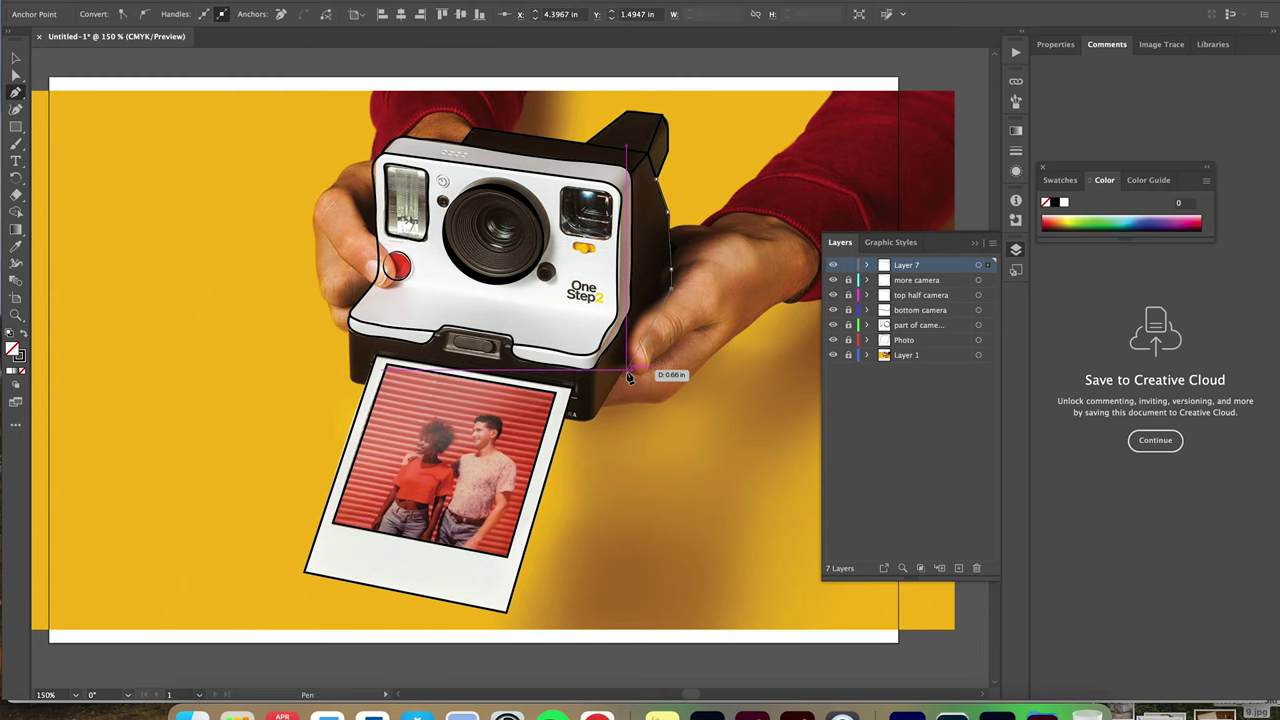
pyautogui.click(598, 419)
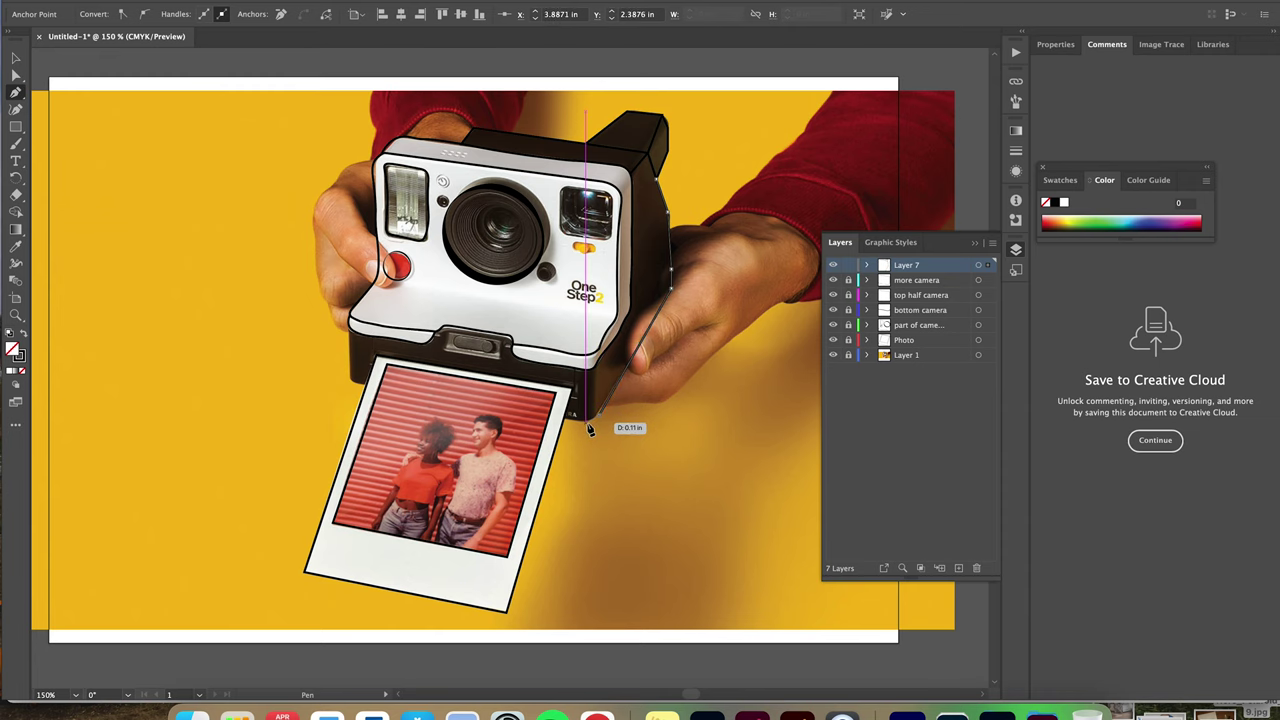
pyautogui.click(15, 110)
pyautogui.press('v')
pyautogui.press('super+shift+a')
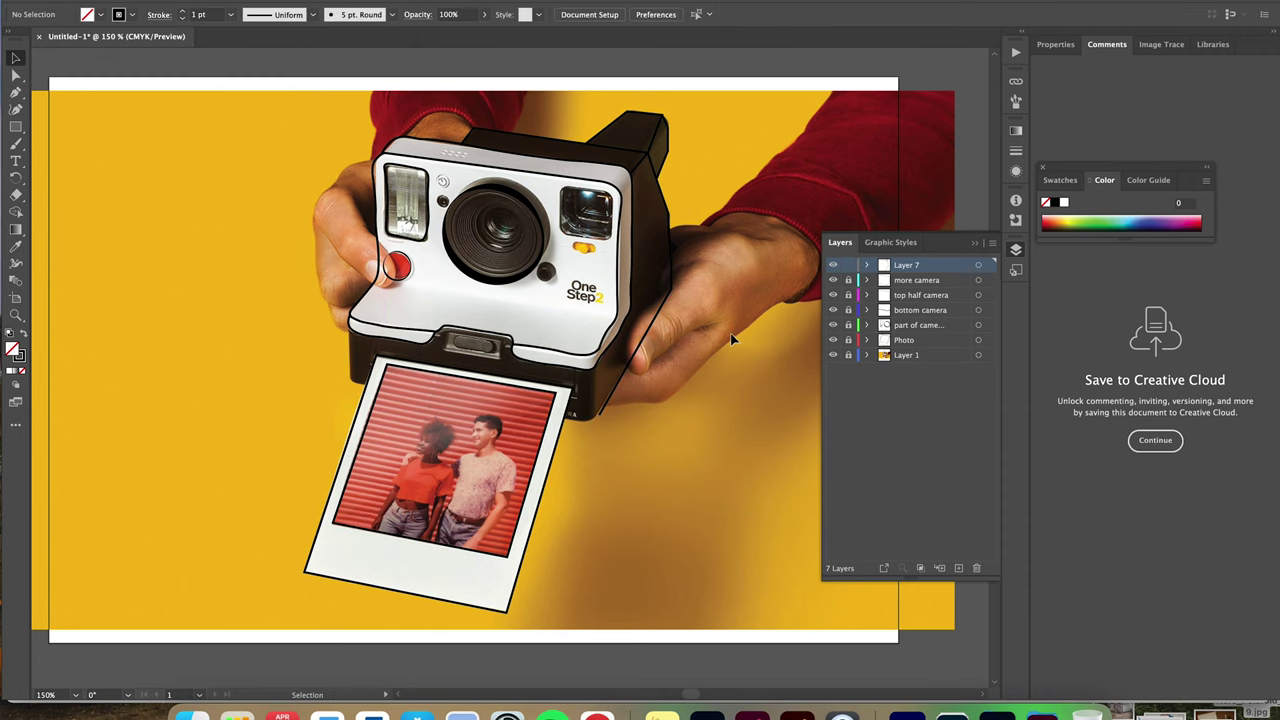
# Check the right-side outline against the reference by hiding and showing Layer 1, and delete the outline
pyautogui.click(833, 355)
pyautogui.click(833, 355)
pyautogui.click(833, 355)
pyautogui.click(833, 355)
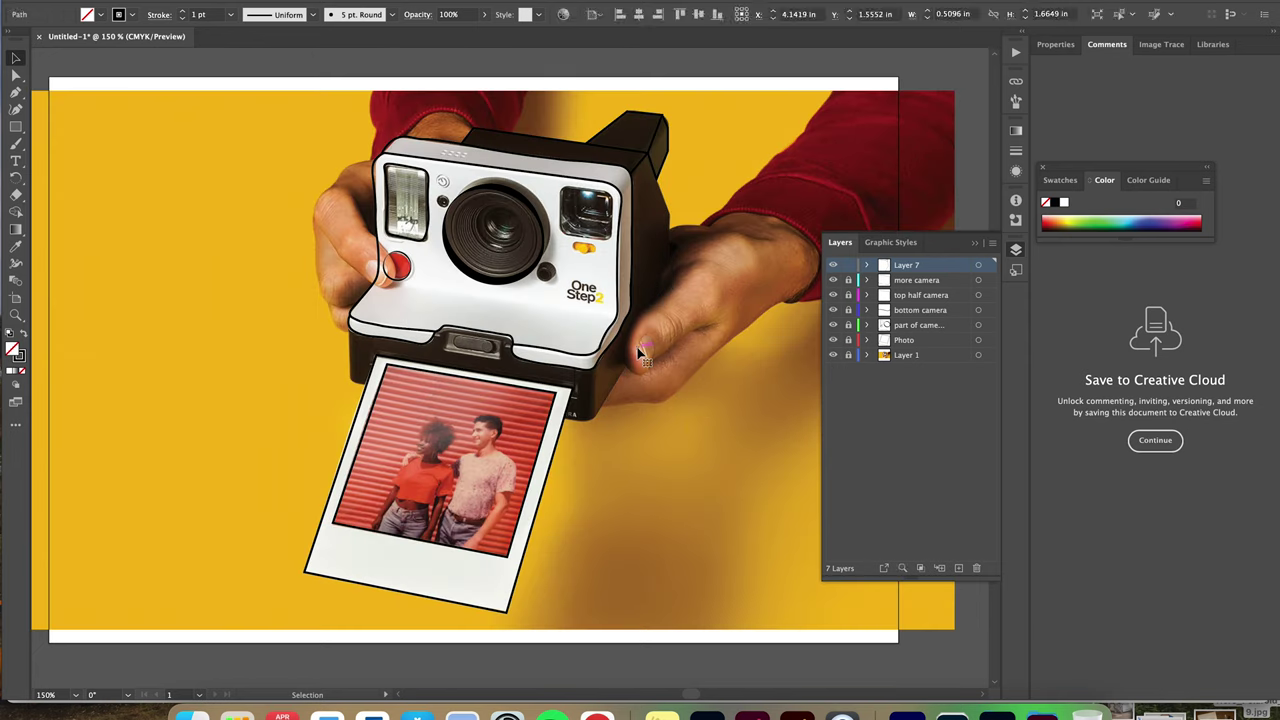
# Trace the camera base's vertical left edge, about 0.37 in long, down from the front panel's lower-left corner
pyautogui.click(16, 95)
pyautogui.click(349, 327)
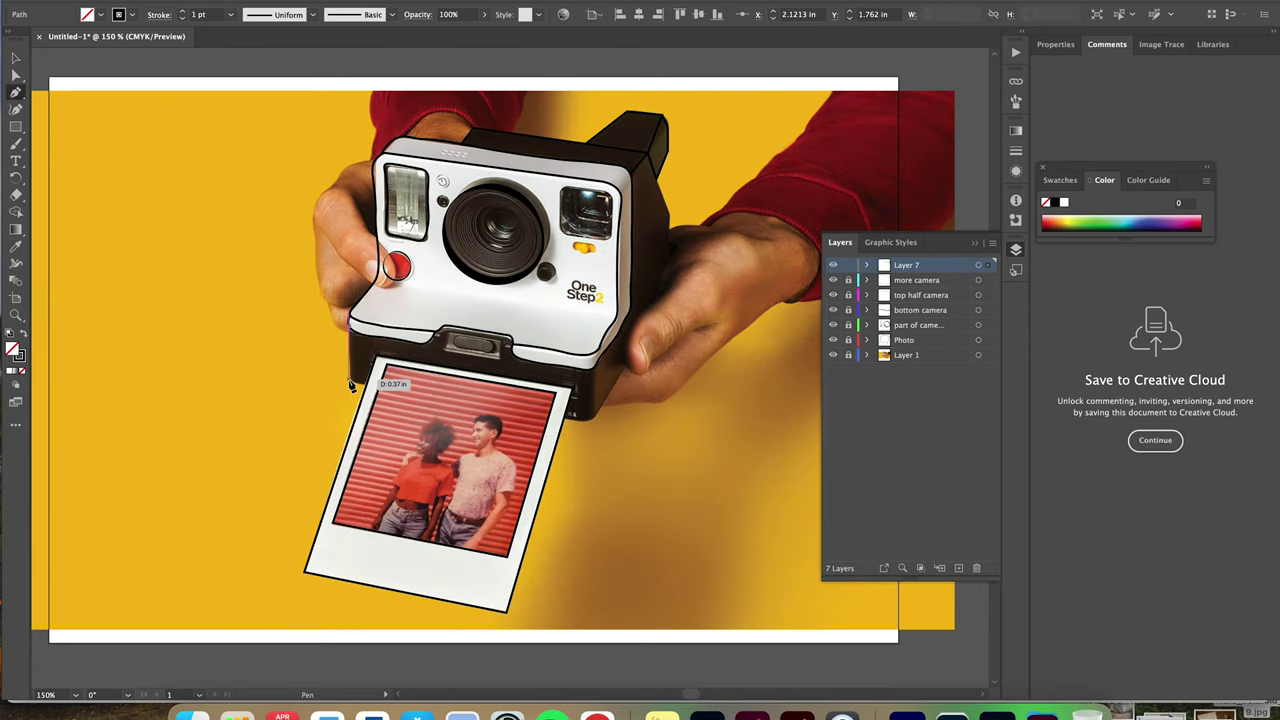
pyautogui.click(349, 380)
pyautogui.click(15, 60)
# Trace the base's vertical right edge and the body's right side up to the raised block, about 0.64 by 1.68 in
pyautogui.click(16, 92)
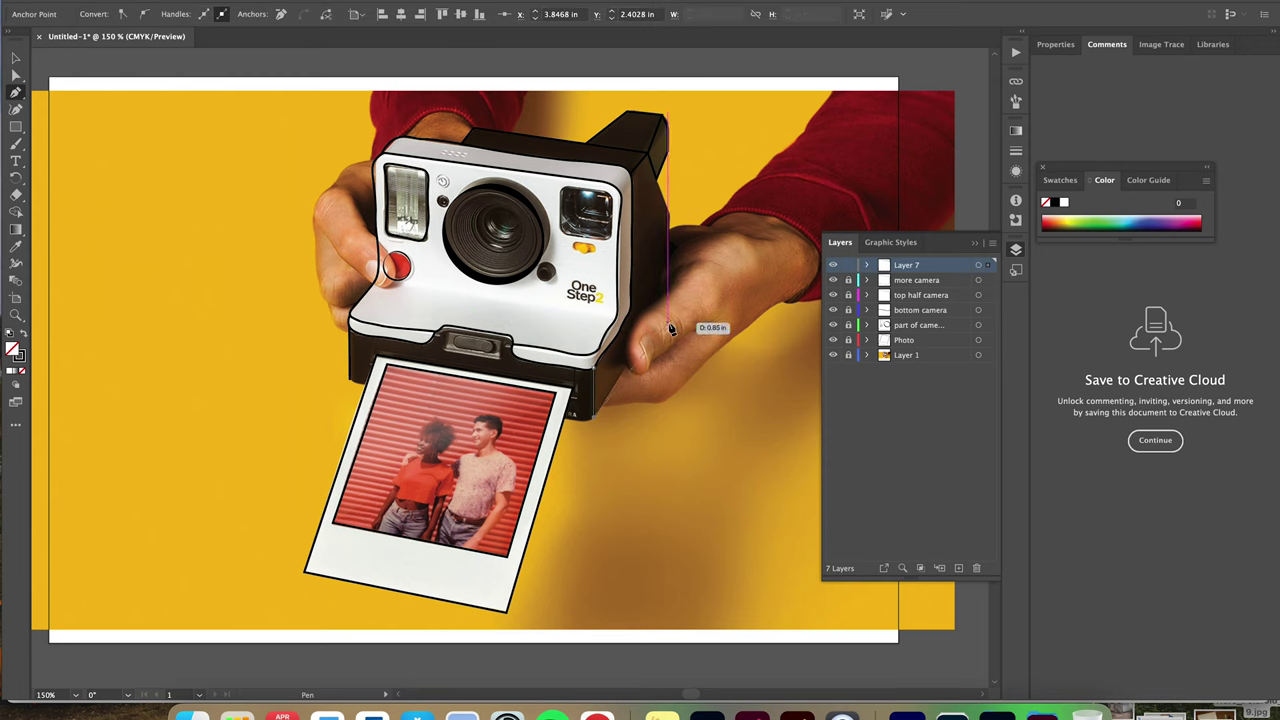
pyautogui.click(681, 270)
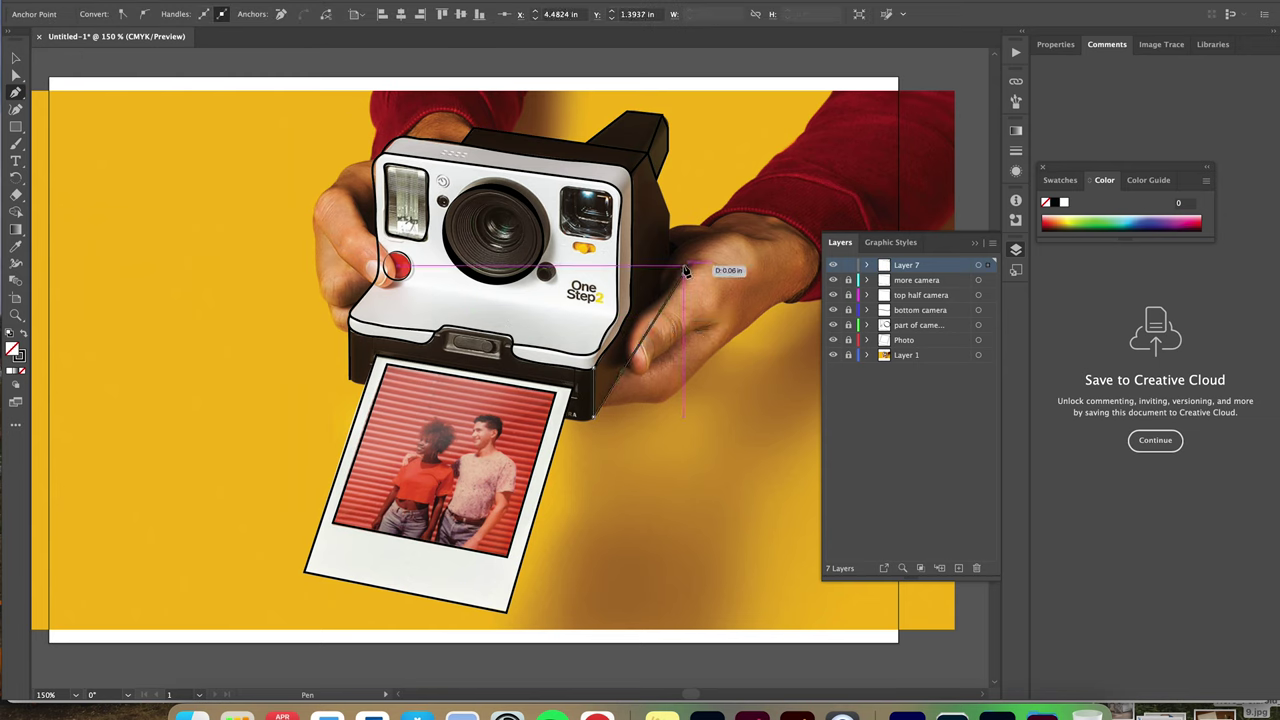
pyautogui.click(672, 216)
pyautogui.click(656, 180)
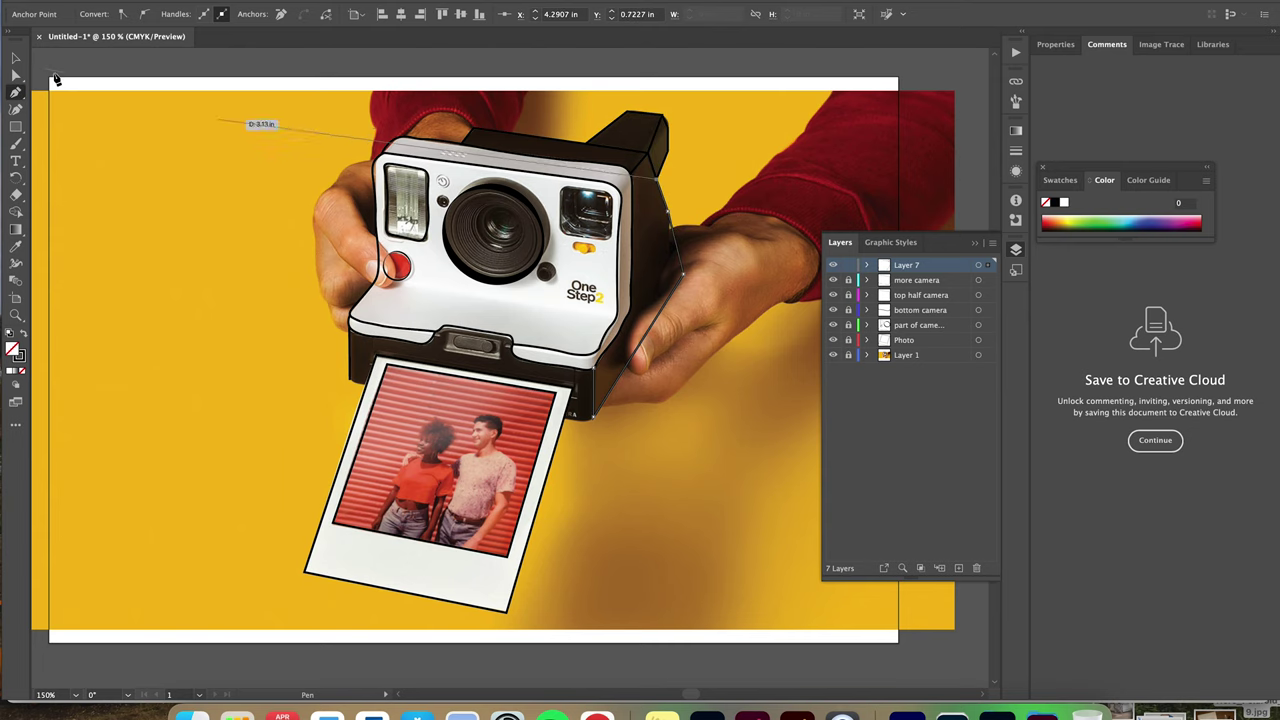
pyautogui.click(16, 58)
# Hide Layer 1 and draw a line across the camera's right side from the front panel to the side's outermost corner
pyautogui.click(849, 356)
pyautogui.click(848, 360)
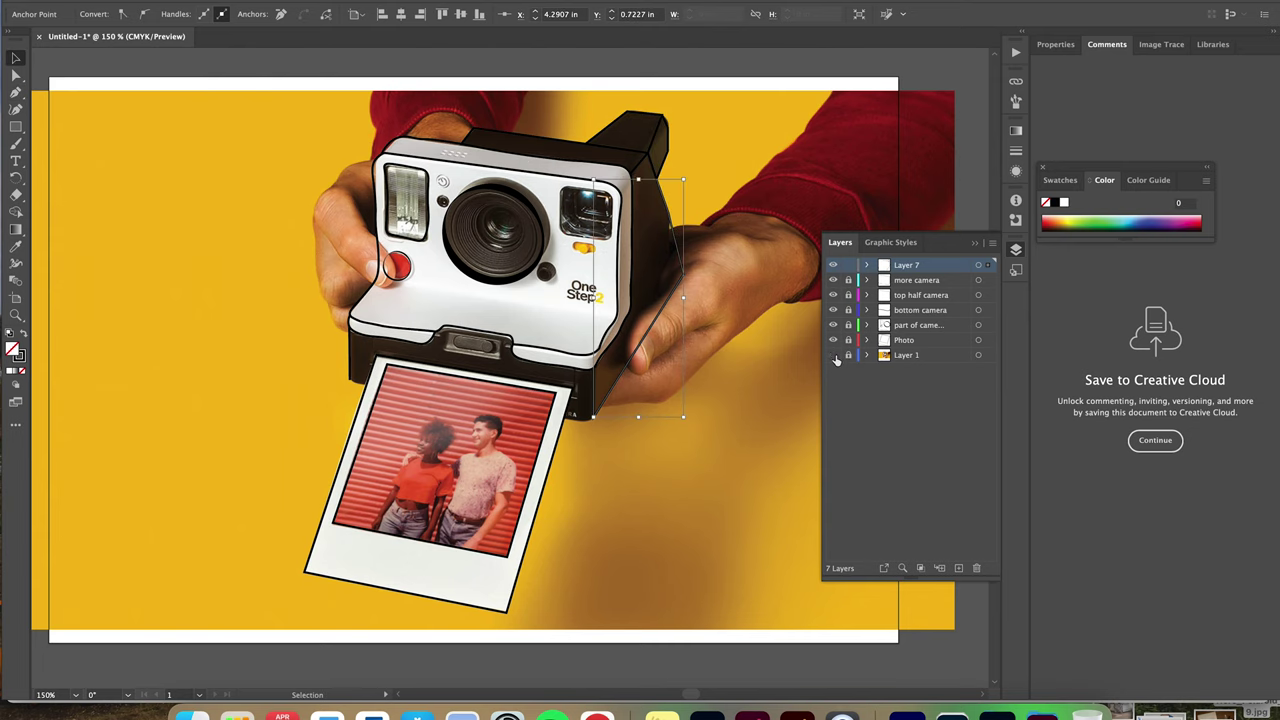
pyautogui.click(833, 355)
pyautogui.click(745, 389)
pyautogui.press('p')
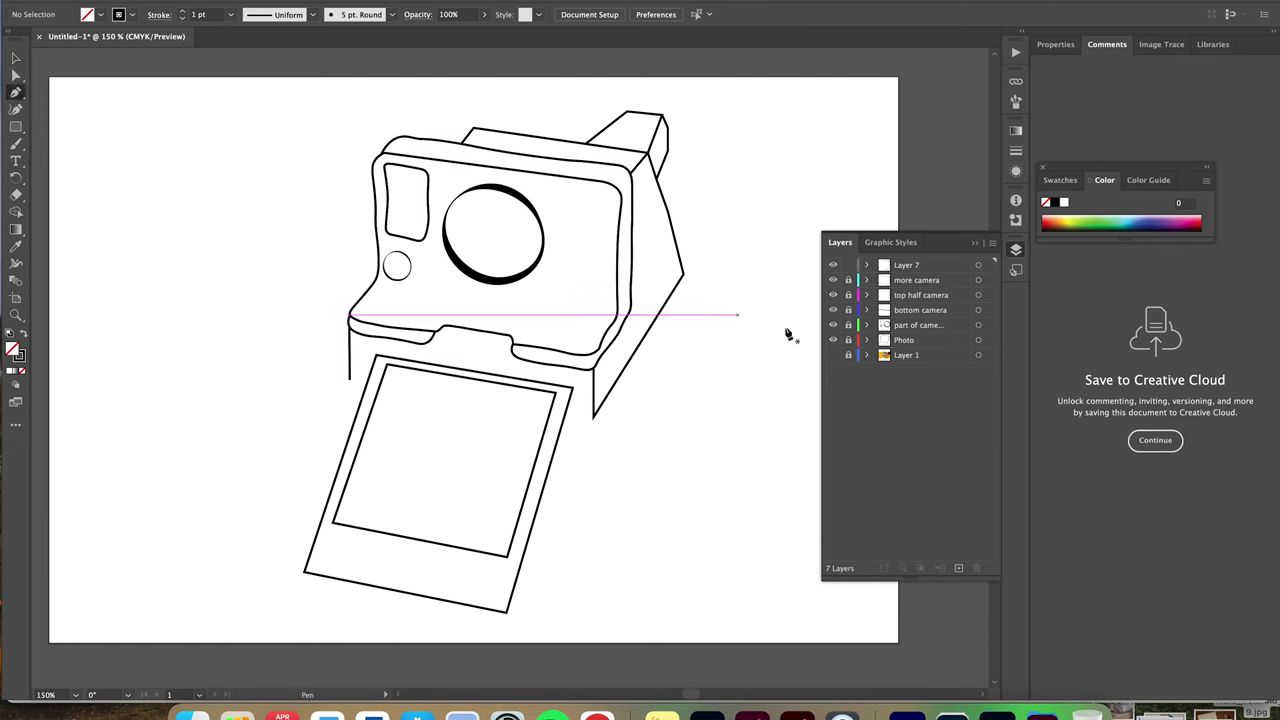
pyautogui.click(632, 281)
pyautogui.click(684, 275)
pyautogui.click(16, 58)
pyautogui.click(150, 170)
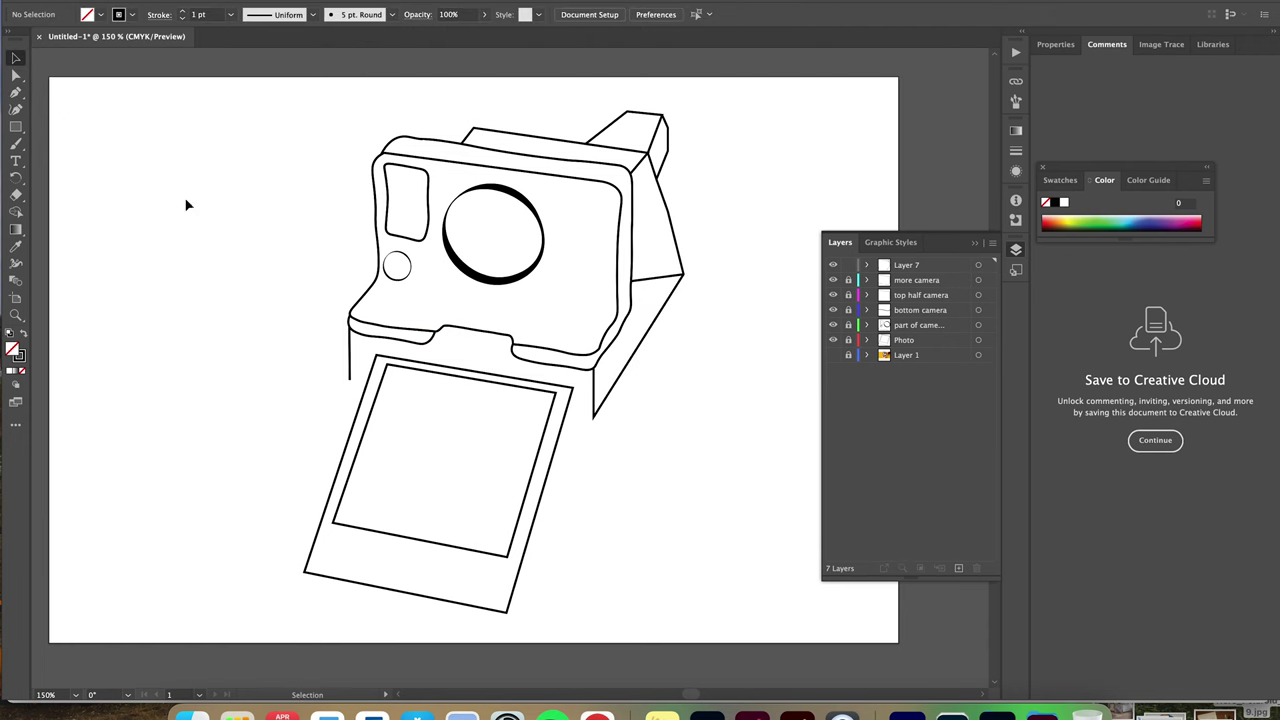
# Undo the cross line, the hiding of Layer 1 and the upper part of the right-side outline, and deselect
pyautogui.press('super+z')
pyautogui.press('super+z')
pyautogui.press('super+z')
pyautogui.press('super+z')
pyautogui.press('super+z')
pyautogui.press('super+z')
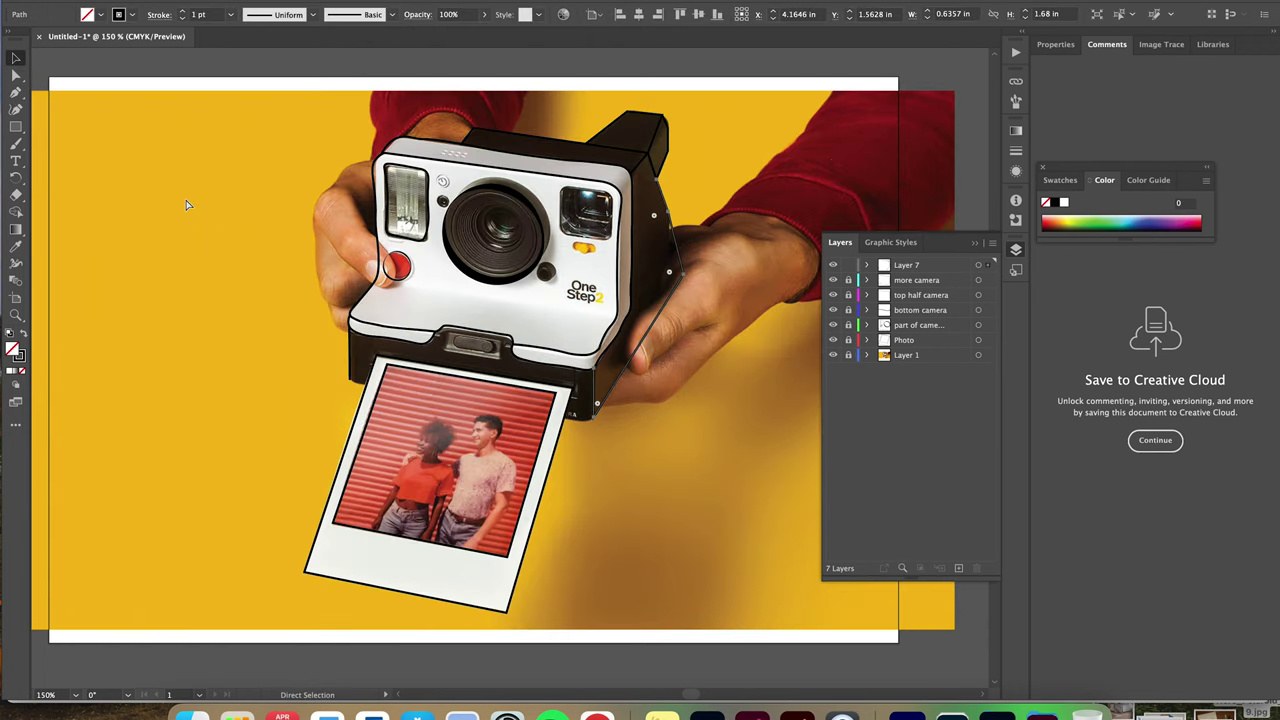
pyautogui.press('super+z')
pyautogui.click(723, 471)
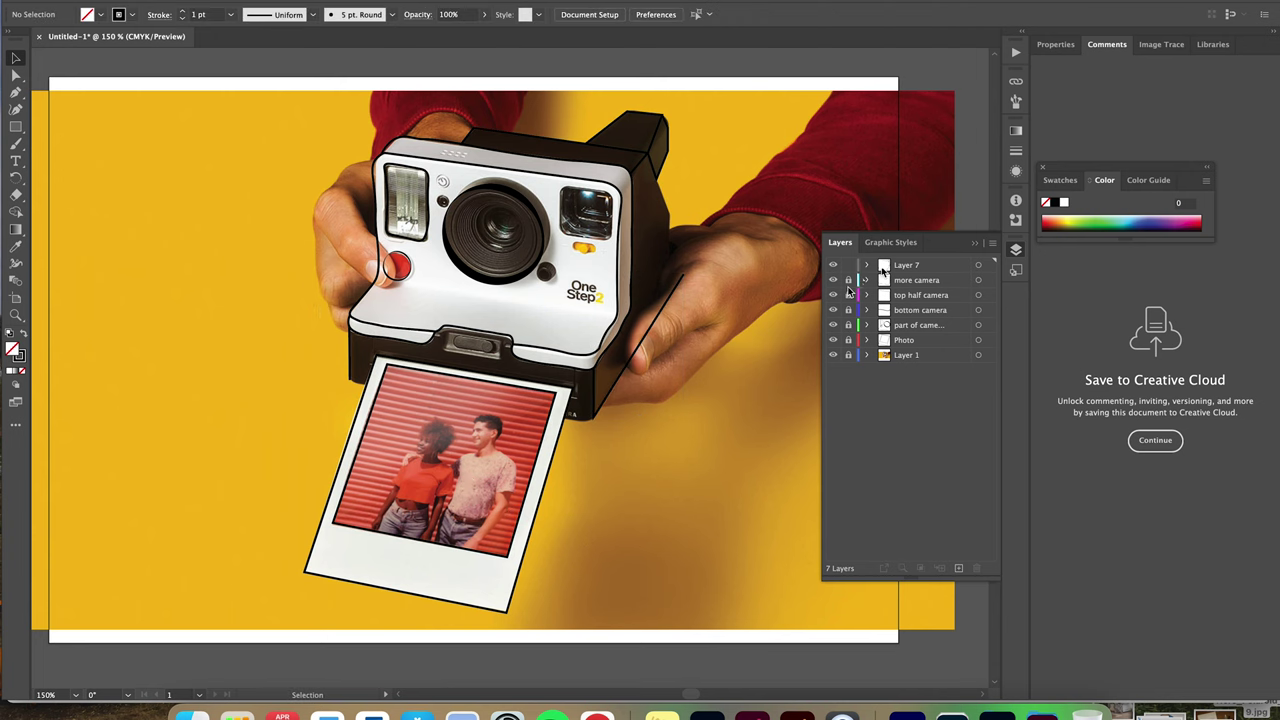
# Check the tracing by hiding and showing Layer 1, lock Layer 7 and add a new layer above it
pyautogui.click(833, 356)
pyautogui.click(833, 355)
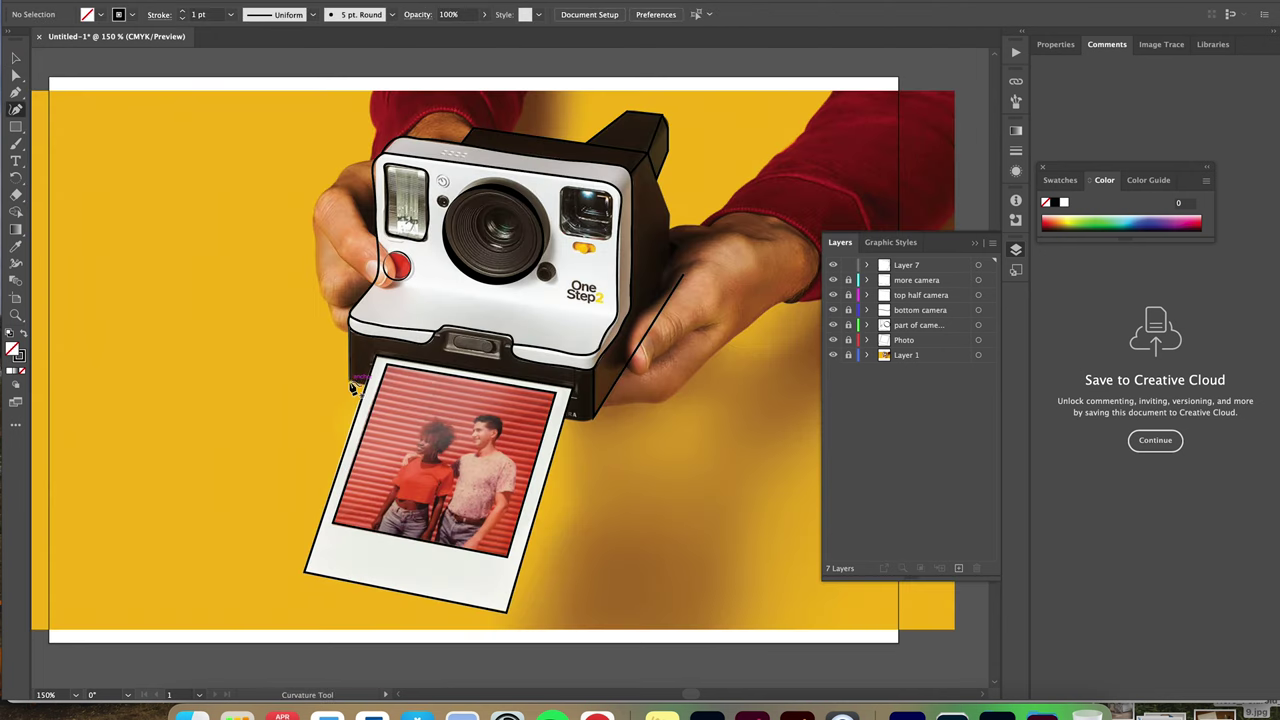
pyautogui.click(849, 265)
pyautogui.click(959, 568)
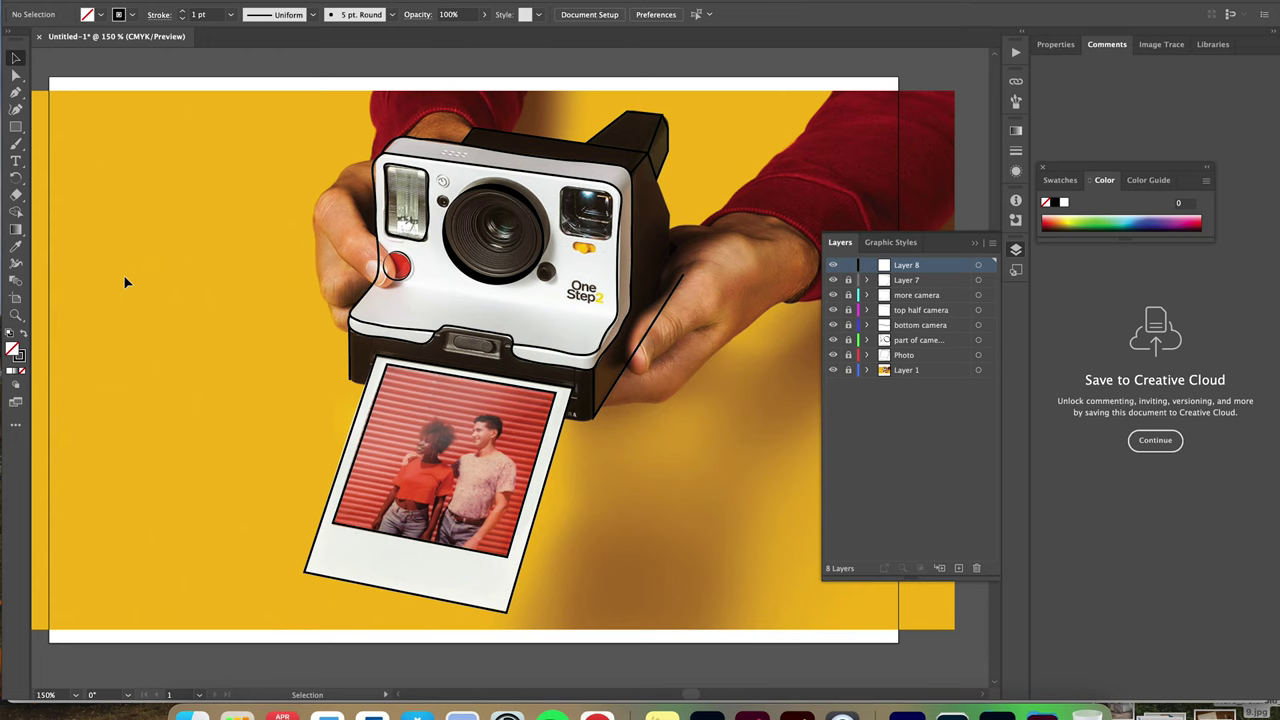
# Trace the short bottom edge from the camera's lower-left corner to the printed photo as a straight line, and deselect it
pyautogui.click(16, 110)
pyautogui.click(352, 378)
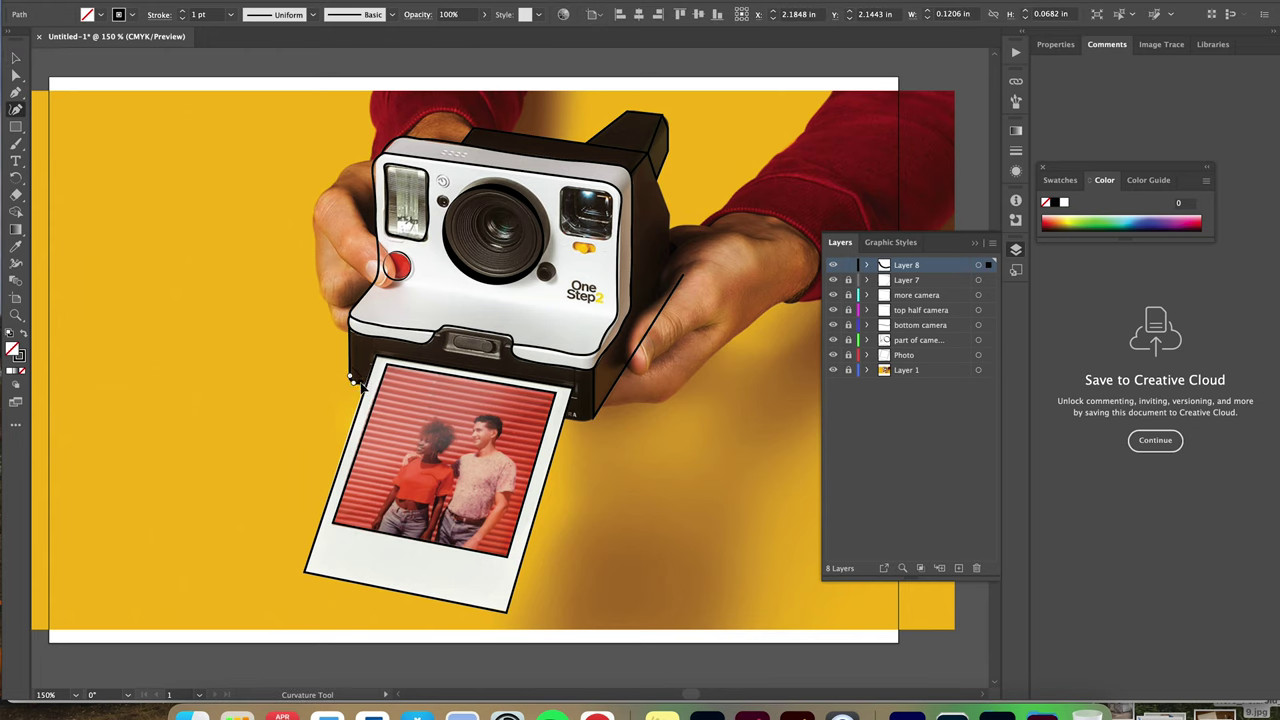
pyautogui.click(16, 92)
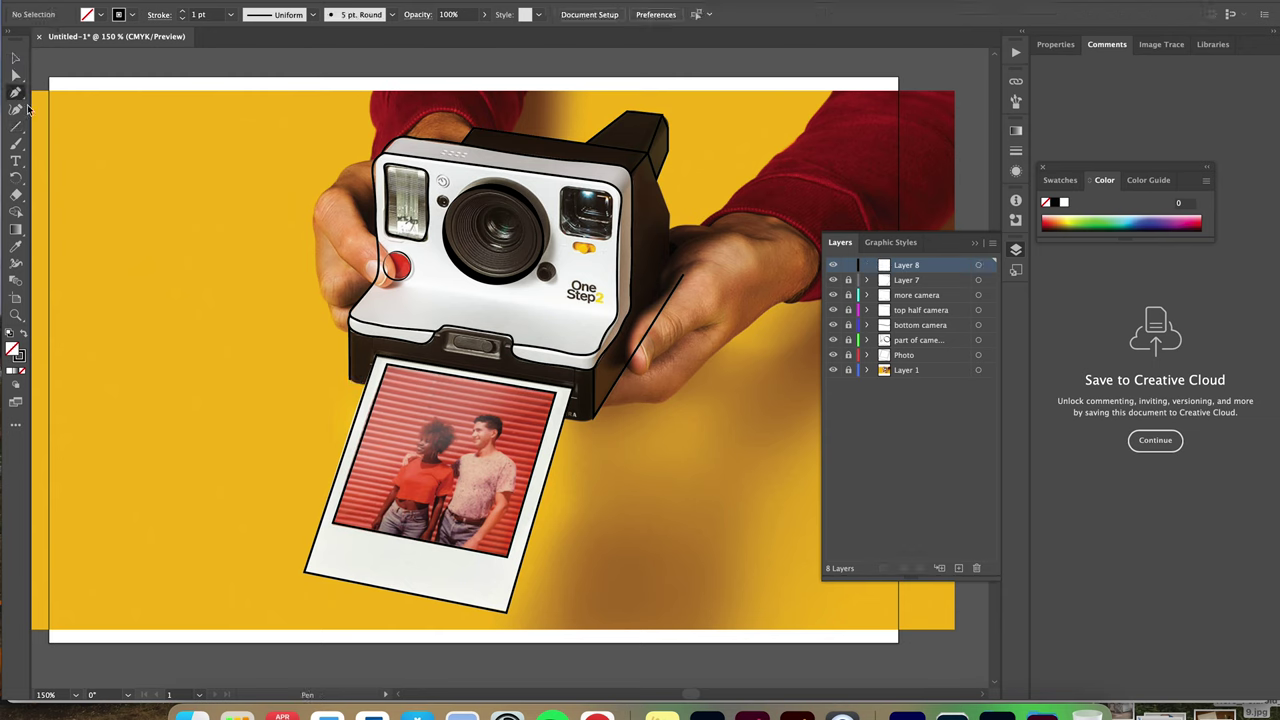
pyautogui.click(350, 381)
pyautogui.click(366, 385)
pyautogui.click(16, 58)
pyautogui.click(40, 72)
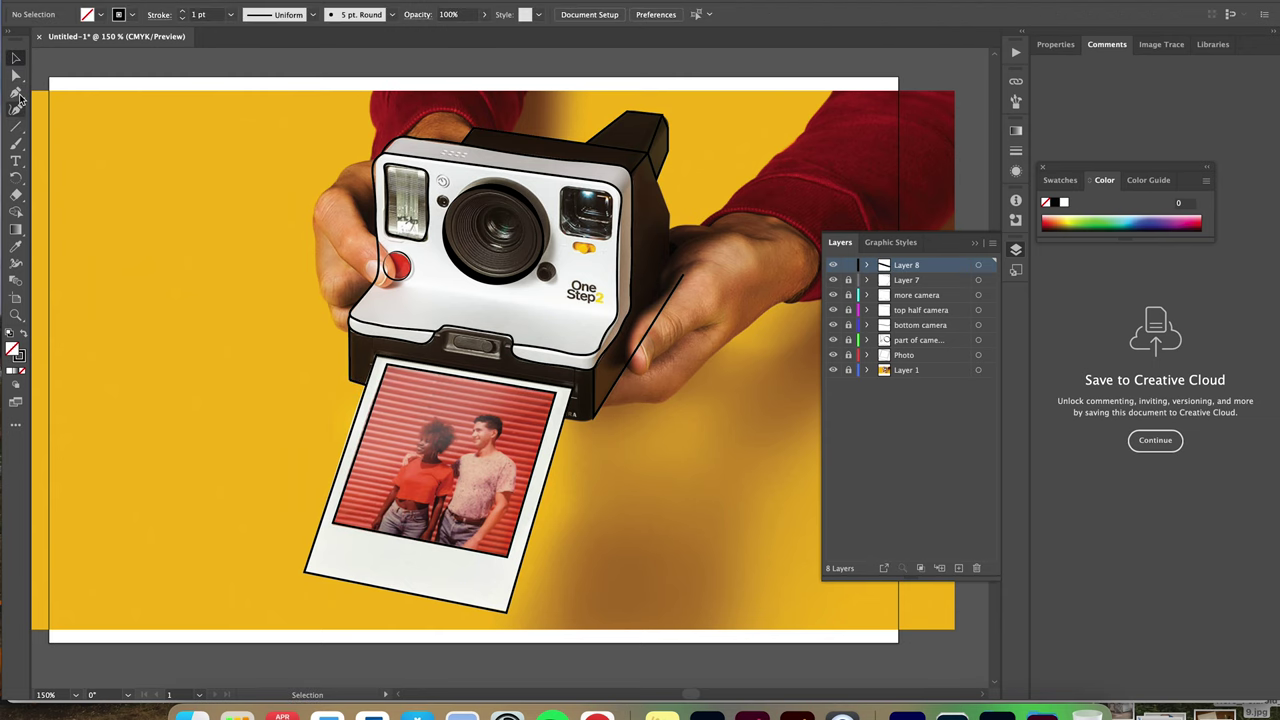
# Trace the short bottom edge between the printed photo and the camera's lower-right corner, and check it with Layer 1 hidden
pyautogui.click(16, 92)
pyautogui.press('v')
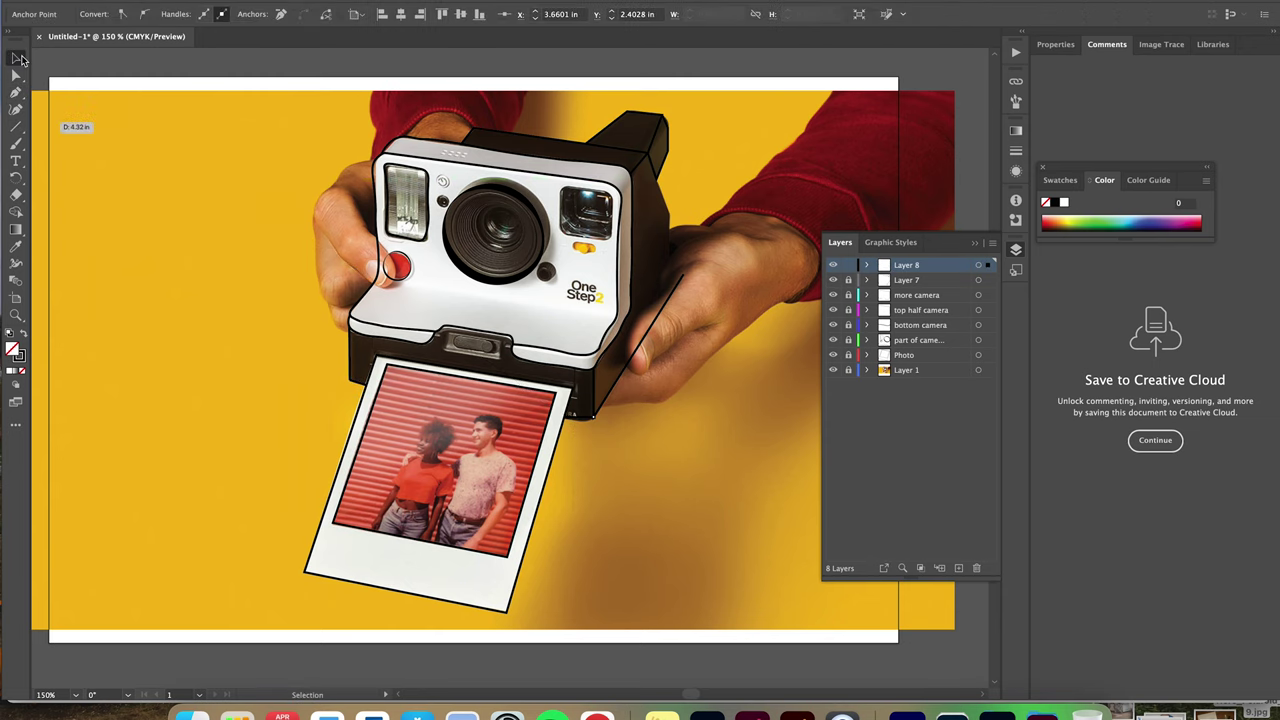
pyautogui.click(833, 370)
pyautogui.click(833, 370)
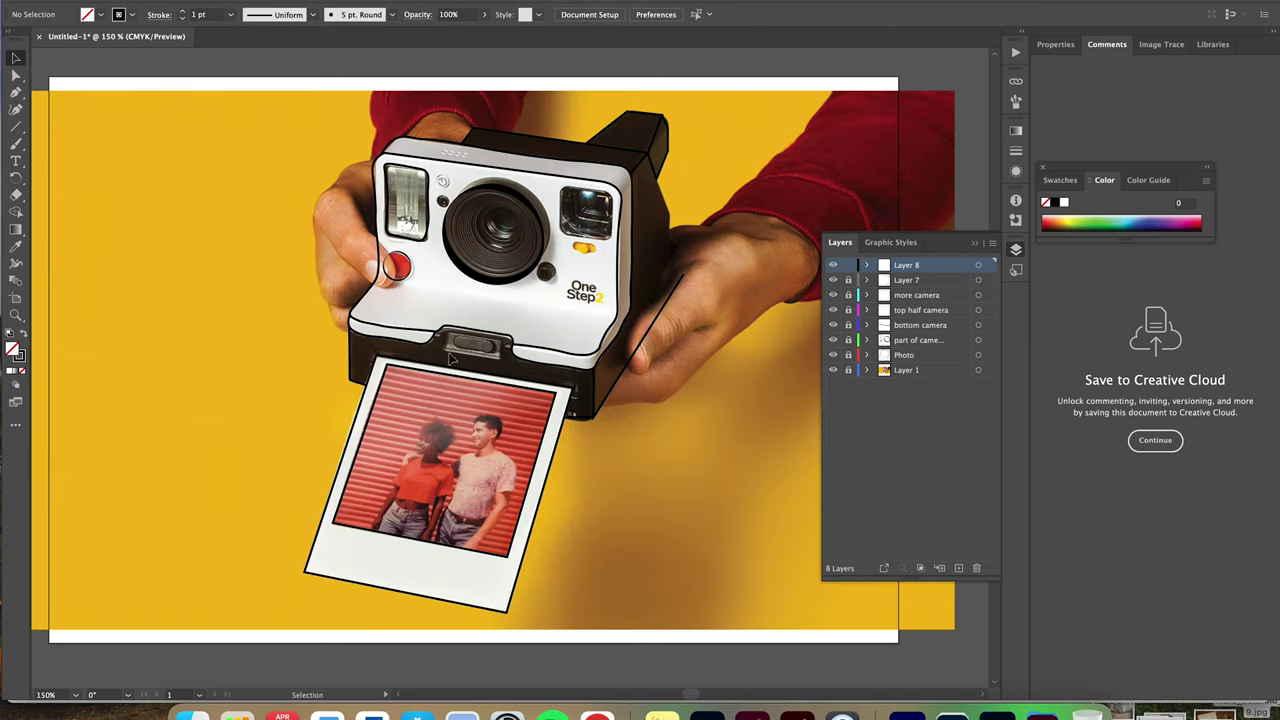
# Trace the photo slot's outline around the top edge of the printed photo with the Pen tool
pyautogui.click(15, 98)
pyautogui.click(370, 367)
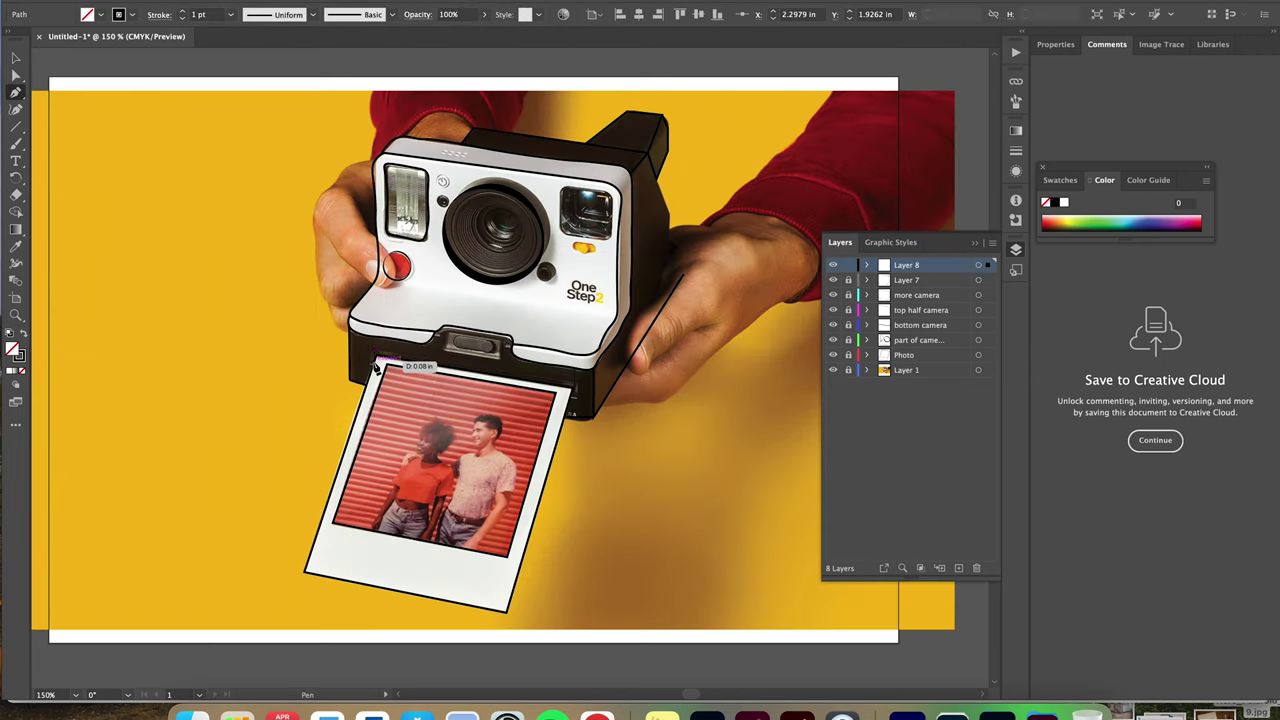
pyautogui.click(579, 388)
pyautogui.press('v')
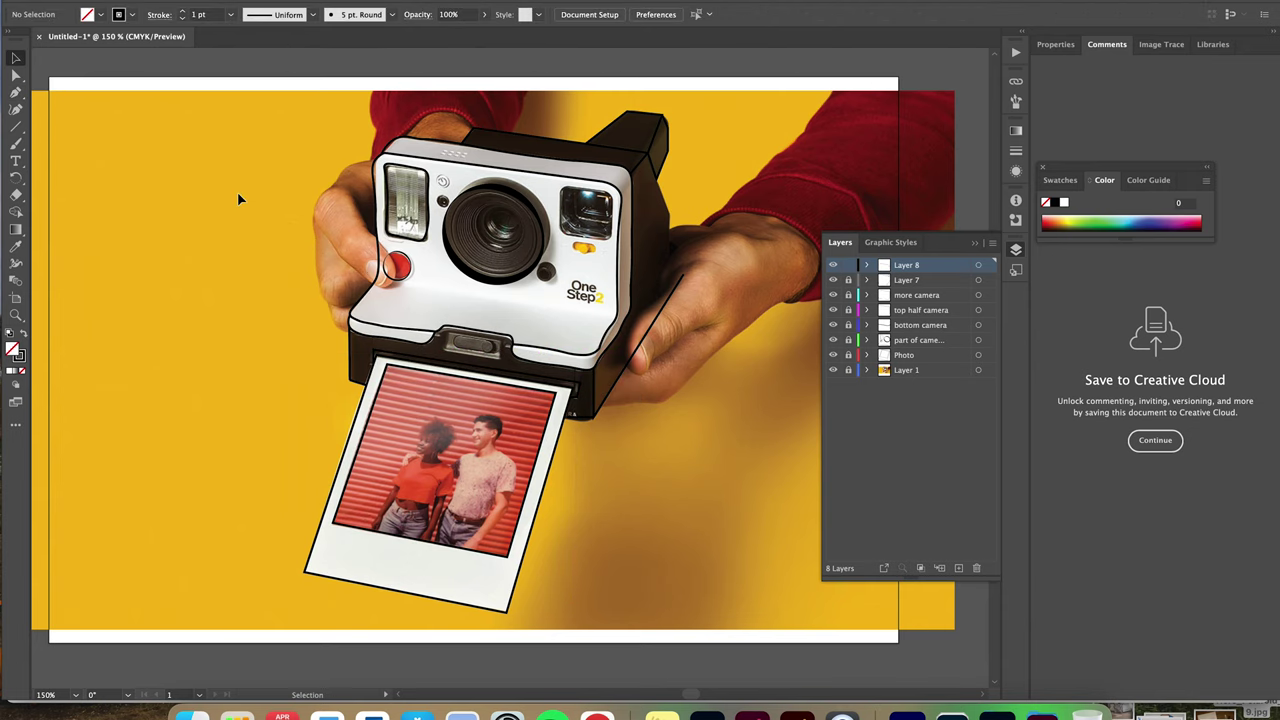
# Compare the base and photo slot lines with the reference by hiding and showing Layer 1
pyautogui.click(833, 370)
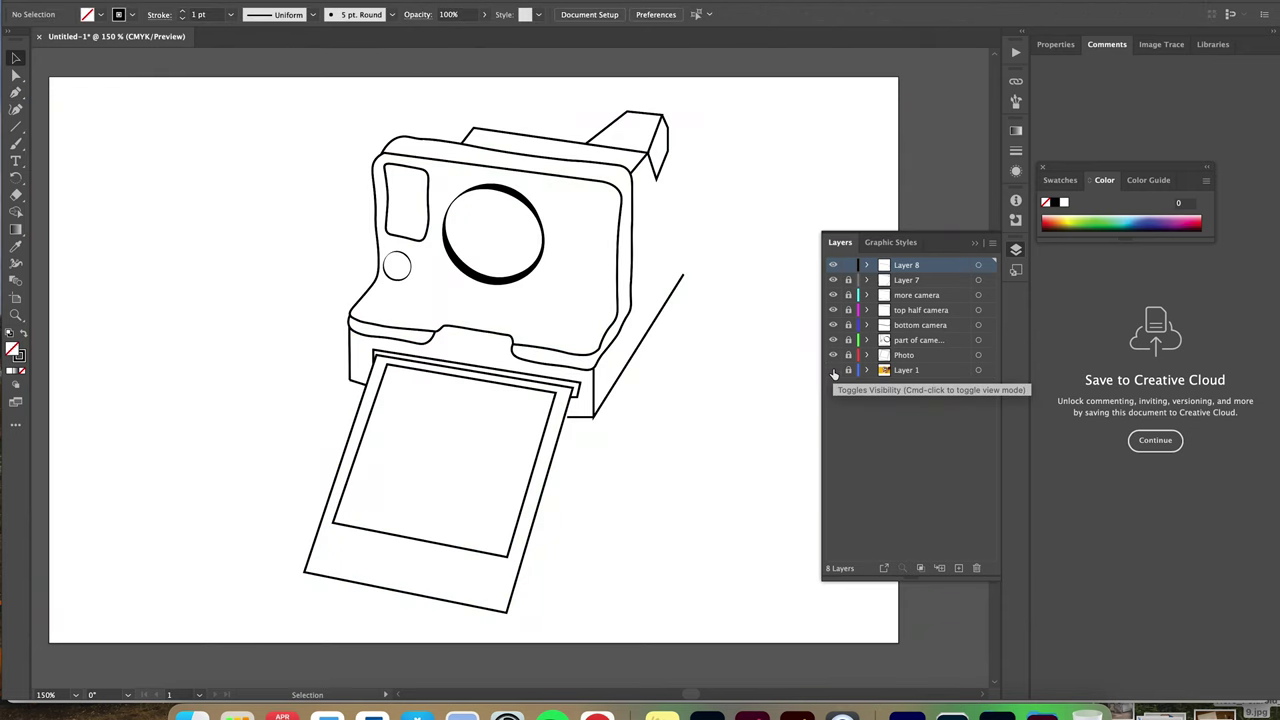
pyautogui.click(834, 371)
pyautogui.click(834, 371)
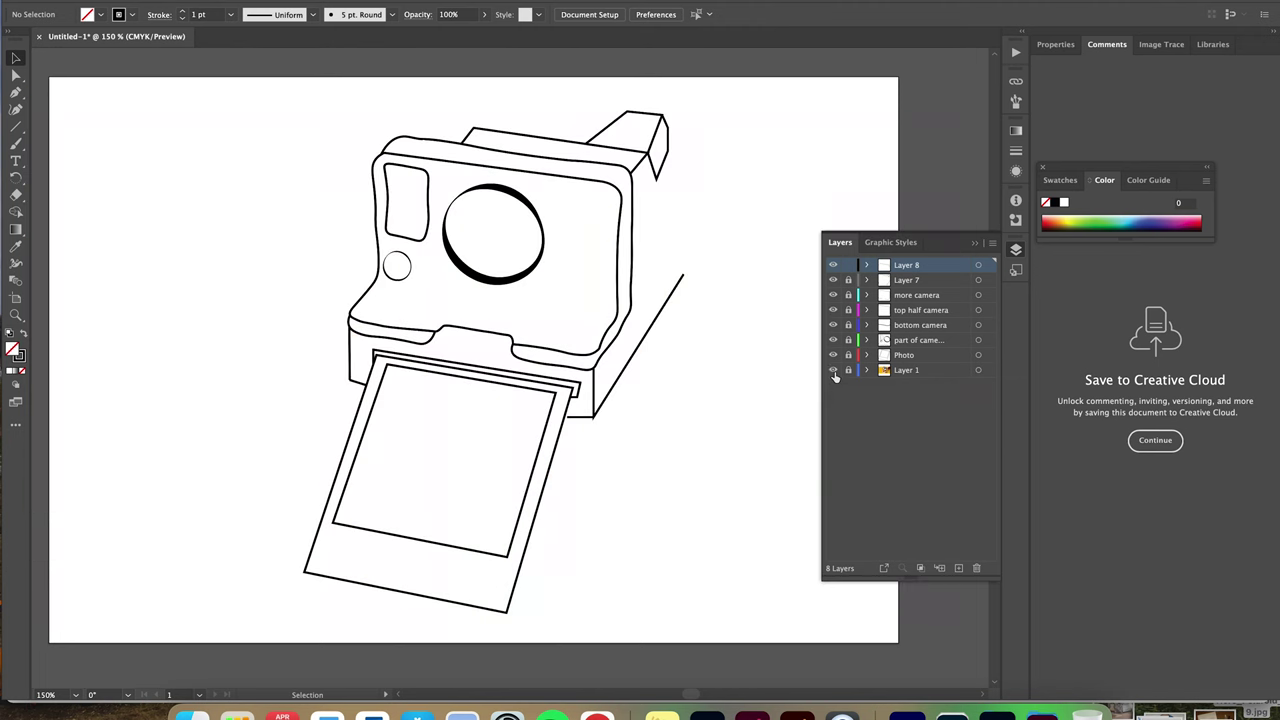
# With Layer 1 shown, add a new layer, trace the viewfinder window's rounded outline with the Curvature tool, and deselect it
pyautogui.click(833, 371)
pyautogui.click(959, 568)
pyautogui.click(15, 109)
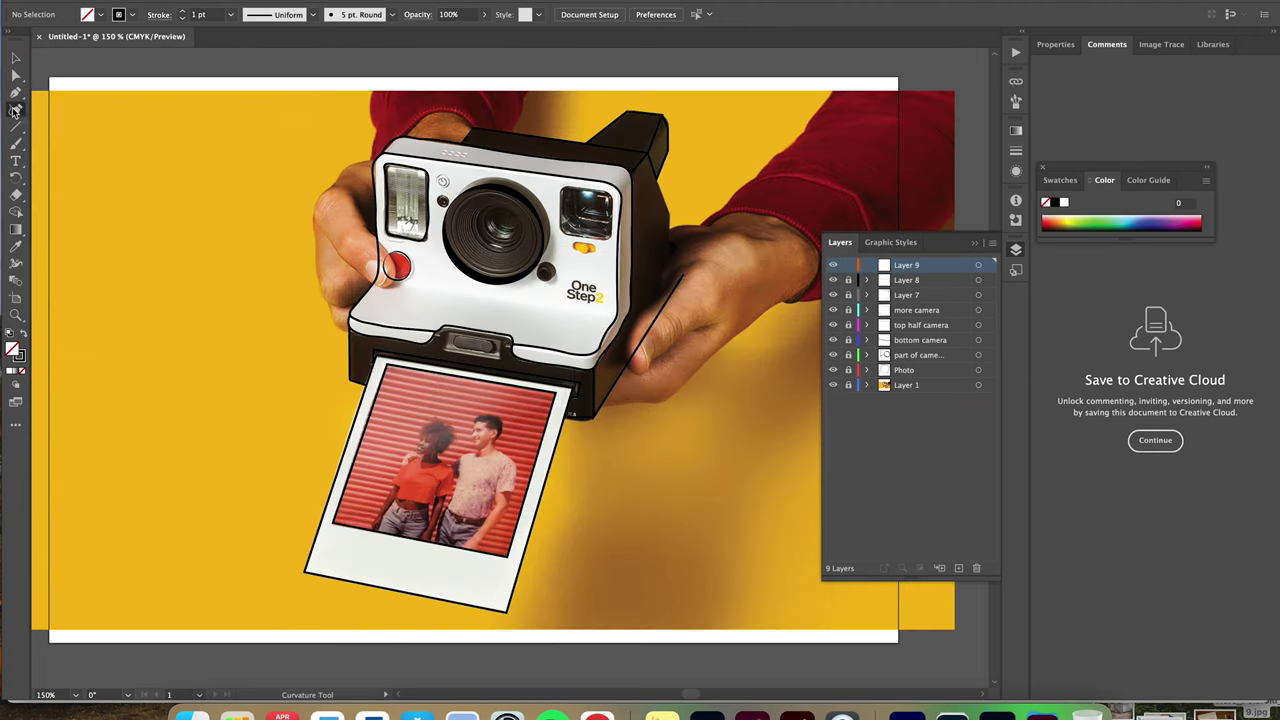
pyautogui.click(561, 189)
pyautogui.click(567, 184)
pyautogui.press('super+z')
pyautogui.press('super+z')
pyautogui.click(561, 192)
pyautogui.click(561, 212)
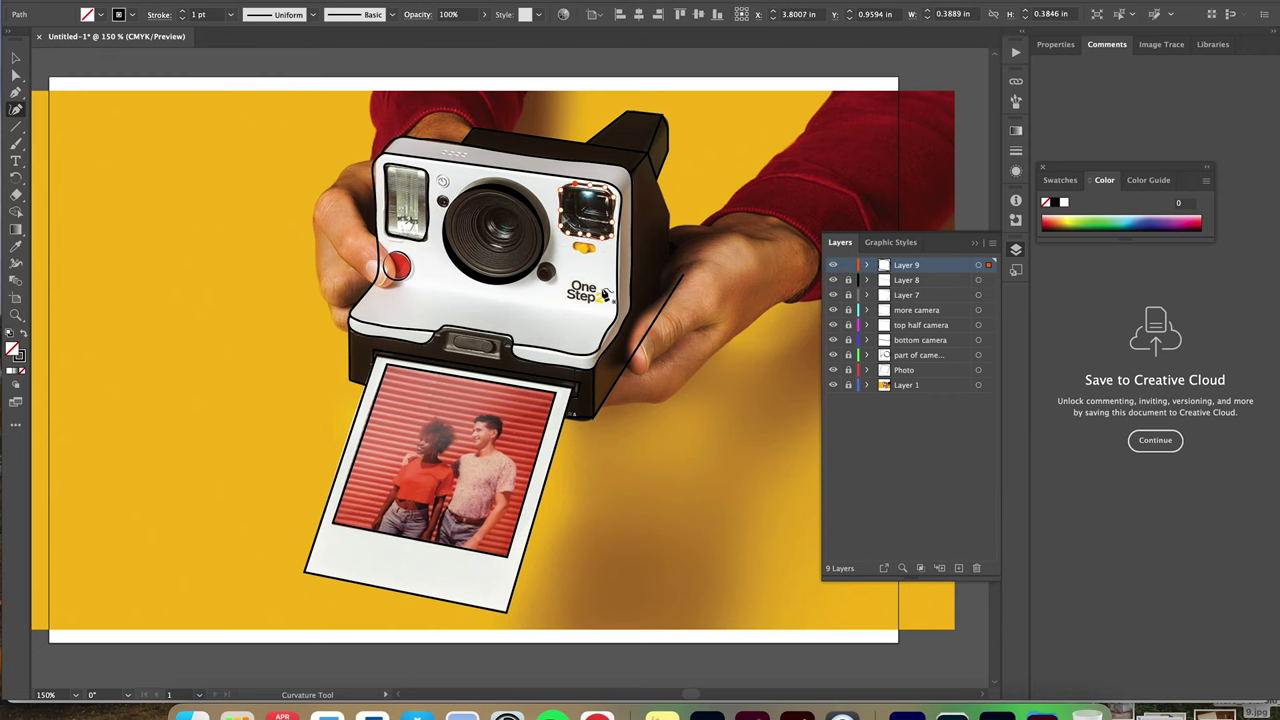
pyautogui.press('Down')
pyautogui.press('super+shift+a')
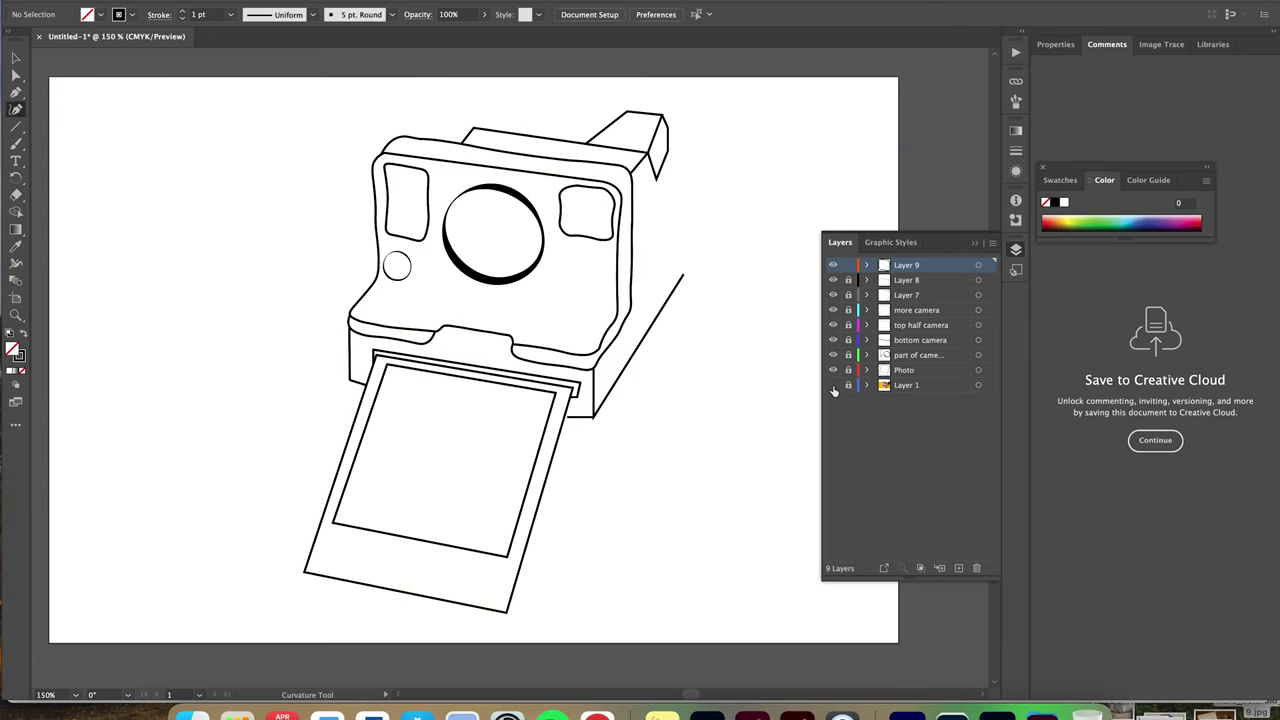
# Compare the curved viewfinder outline with the reference, and delete Layer 9 together with its artwork
pyautogui.click(833, 385)
pyautogui.click(832, 384)
pyautogui.click(977, 568)
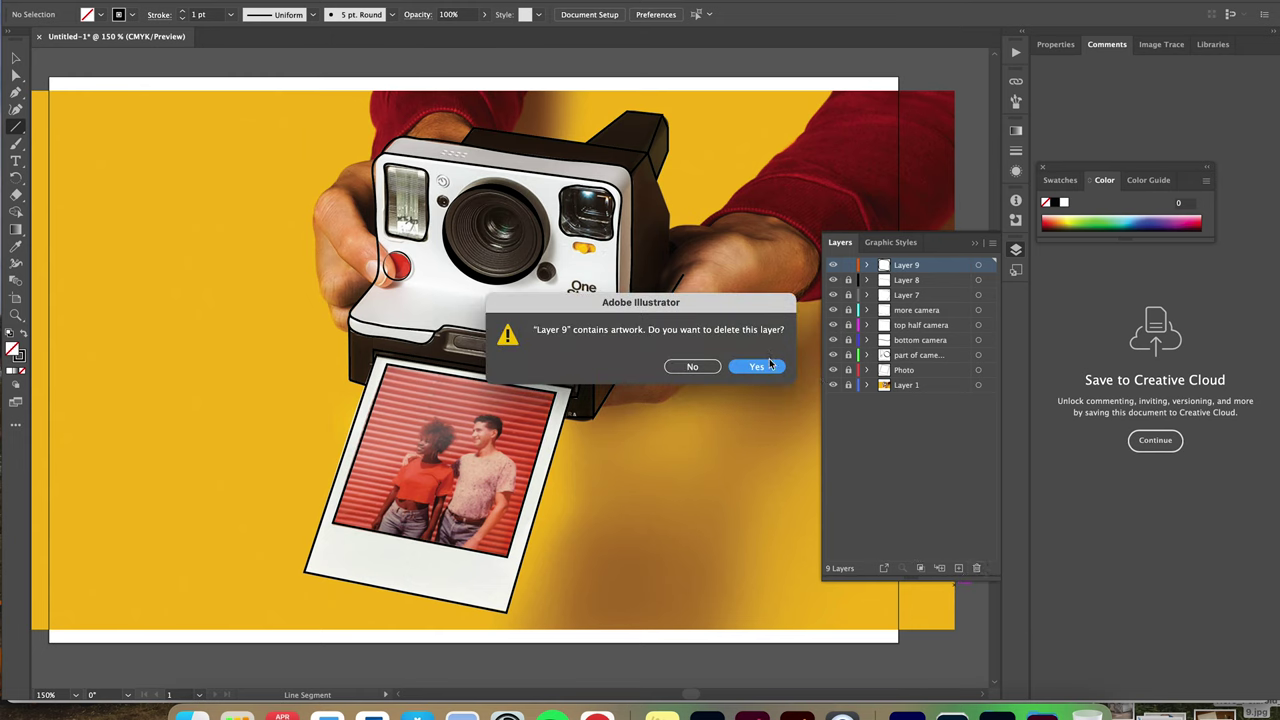
pyautogui.click(751, 366)
# Add a new layer, trace the viewfinder window as a straight-sided rectangle with the Pen tool, and check it with Layer 1 hidden
pyautogui.press('p')
pyautogui.click(958, 568)
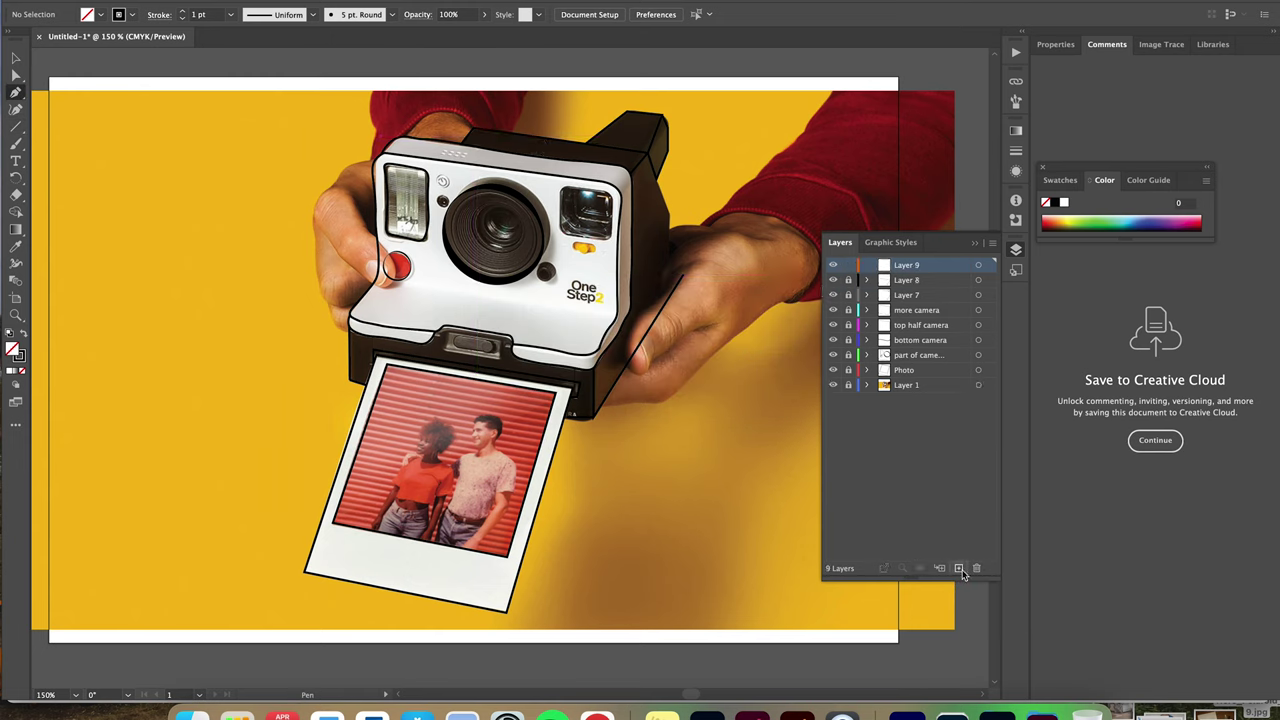
pyautogui.click(572, 238)
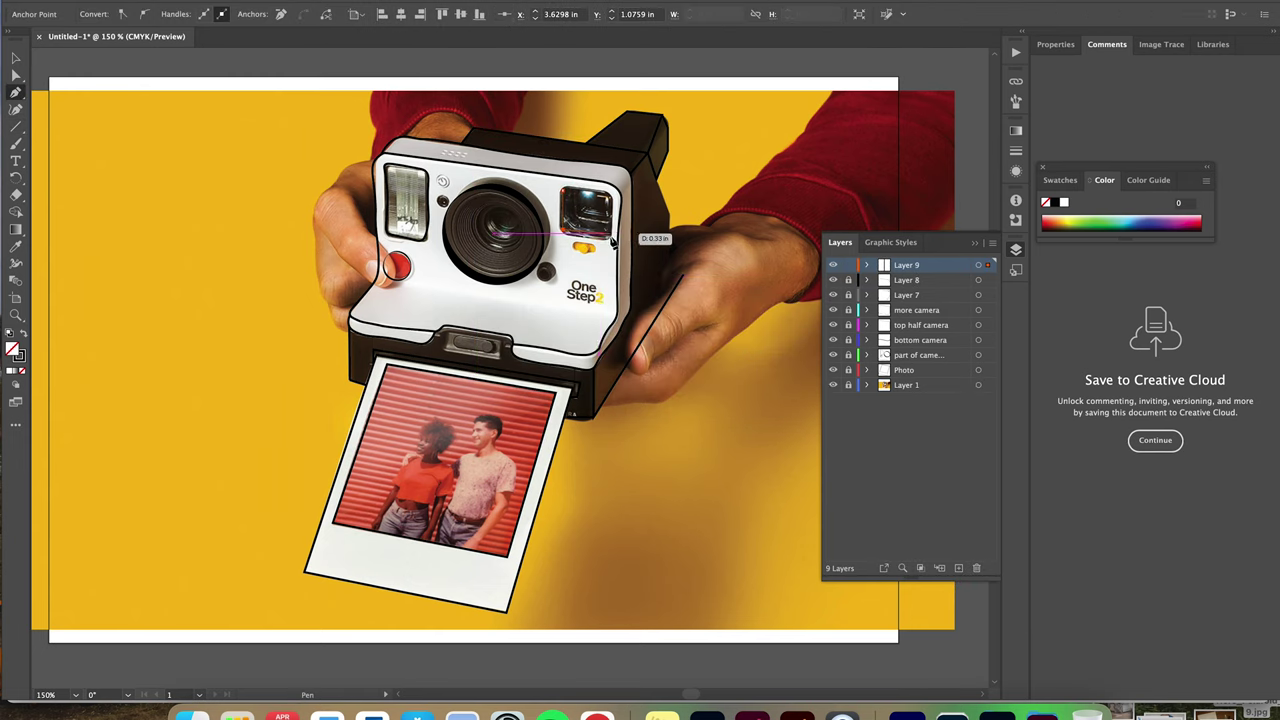
pyautogui.moveTo(563, 234)
pyautogui.mouseDown()
pyautogui.moveTo(563, 250)
pyautogui.moveTo(575, 234)
pyautogui.mouseUp()
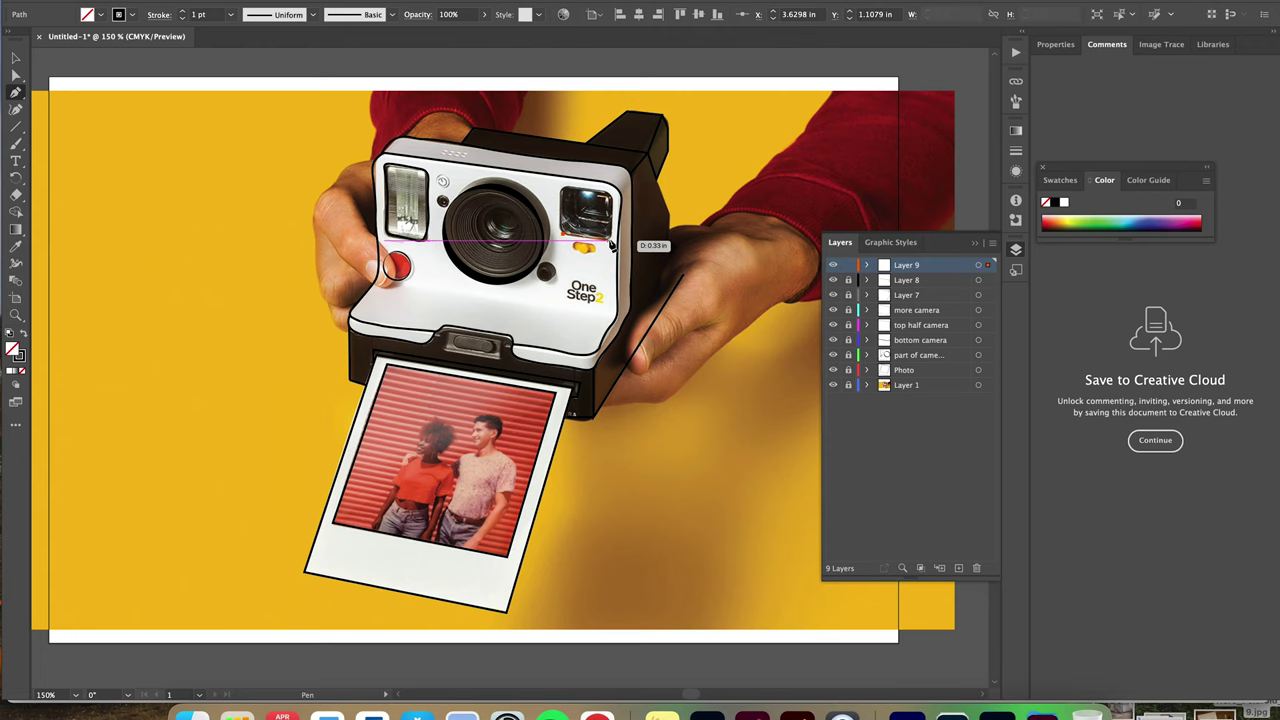
pyautogui.click(577, 242)
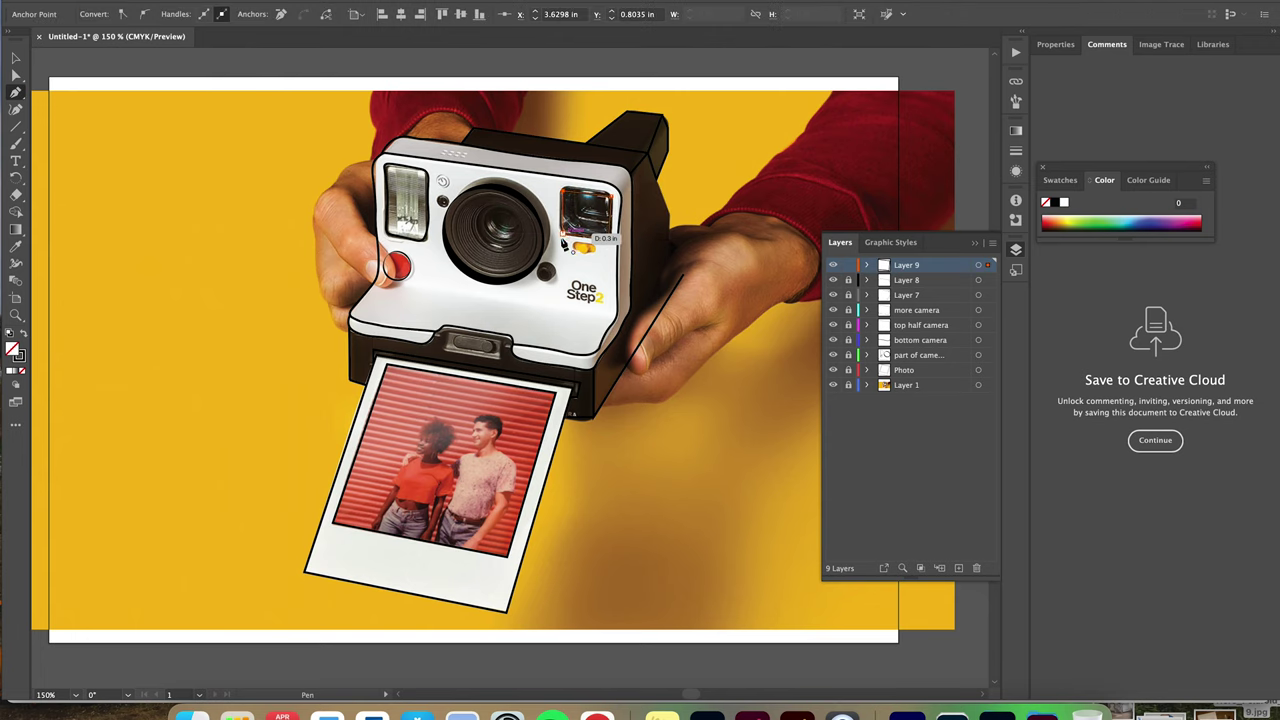
pyautogui.press('v')
pyautogui.click(833, 385)
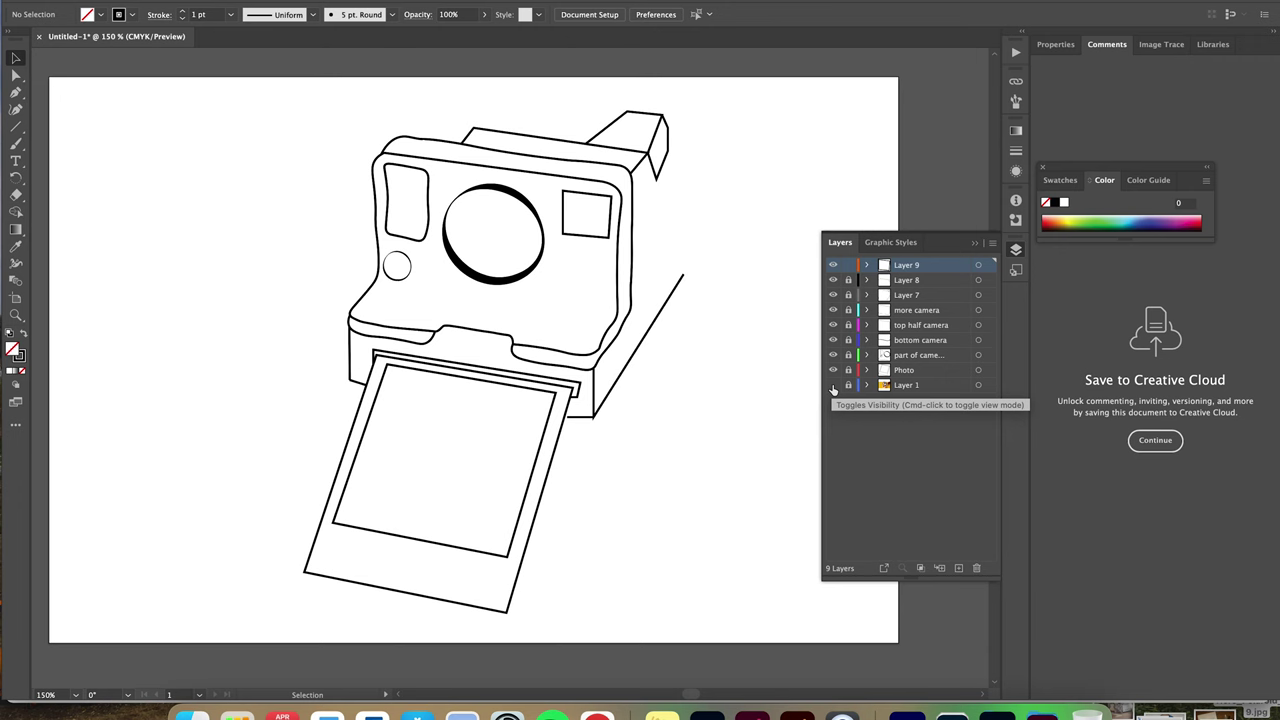
# Try to trace the larger L-shaped line inside the viewfinder window with the Pen tool over the reference
pyautogui.click(833, 385)
pyautogui.click(15, 91)
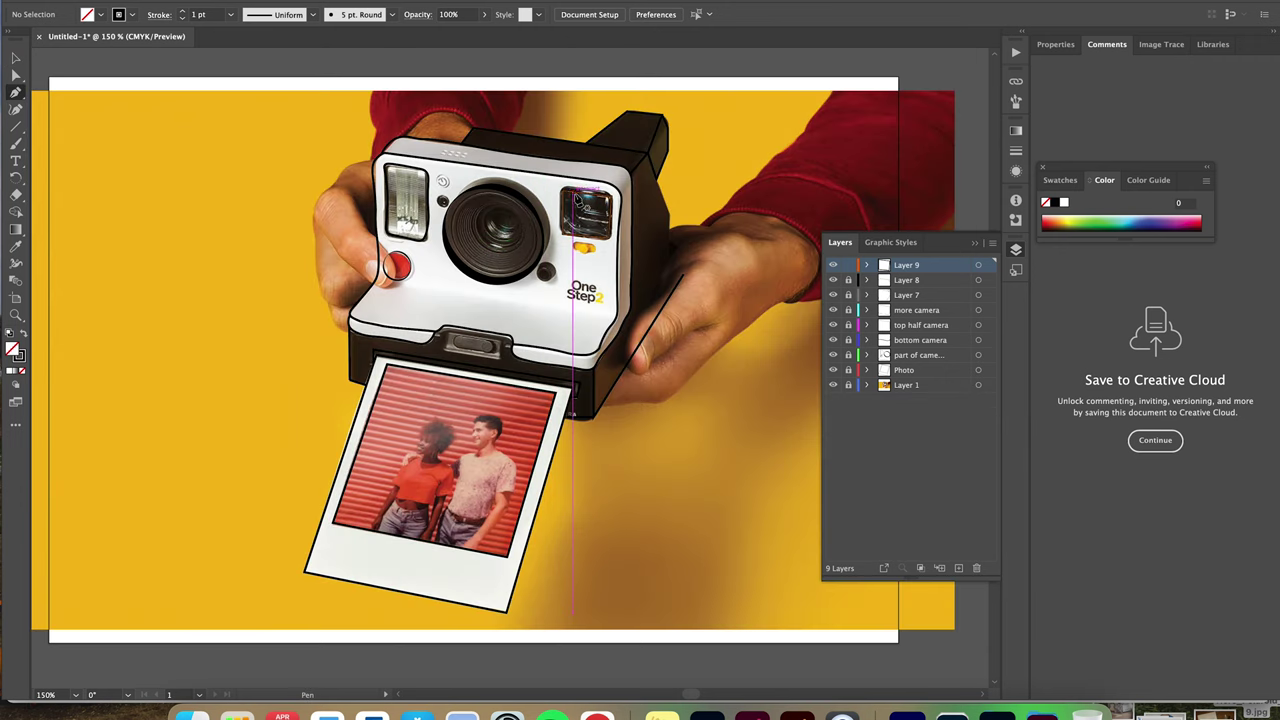
pyautogui.press('v')
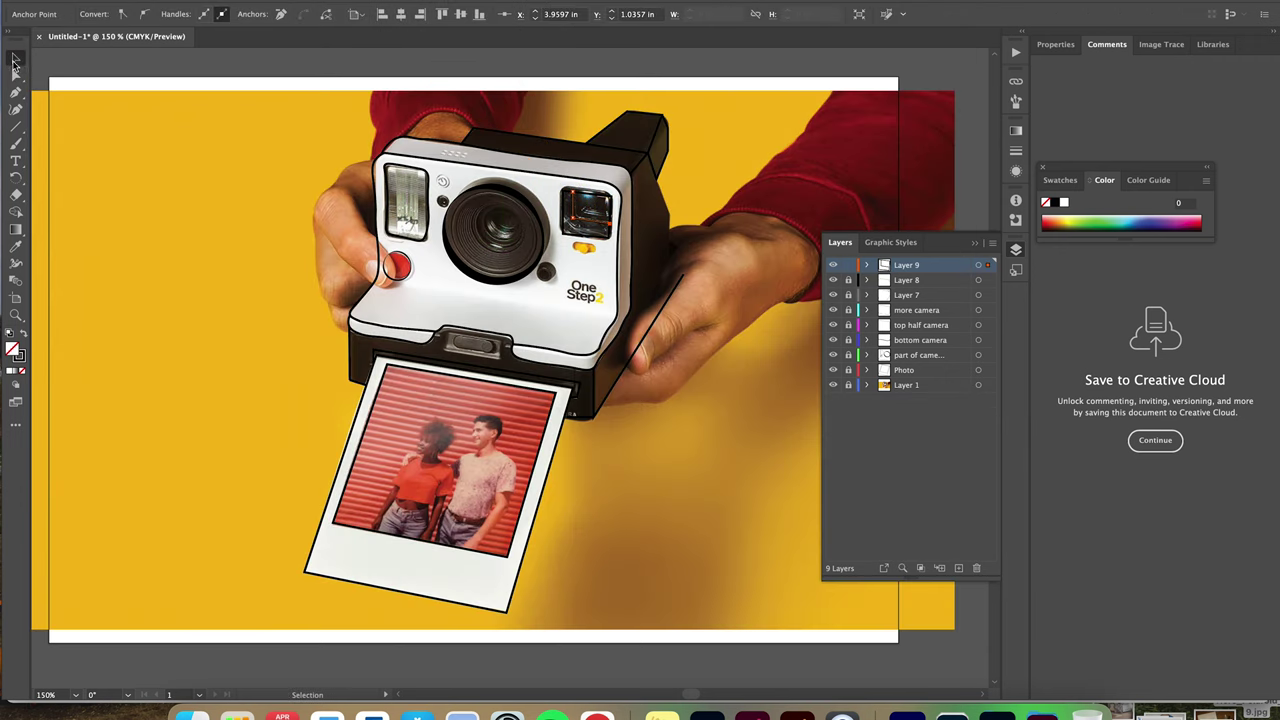
pyautogui.click(833, 385)
# Draw a smaller corner shape in the upper right of the viewfinder window with the Pen tool, and deselect it
pyautogui.press('p')
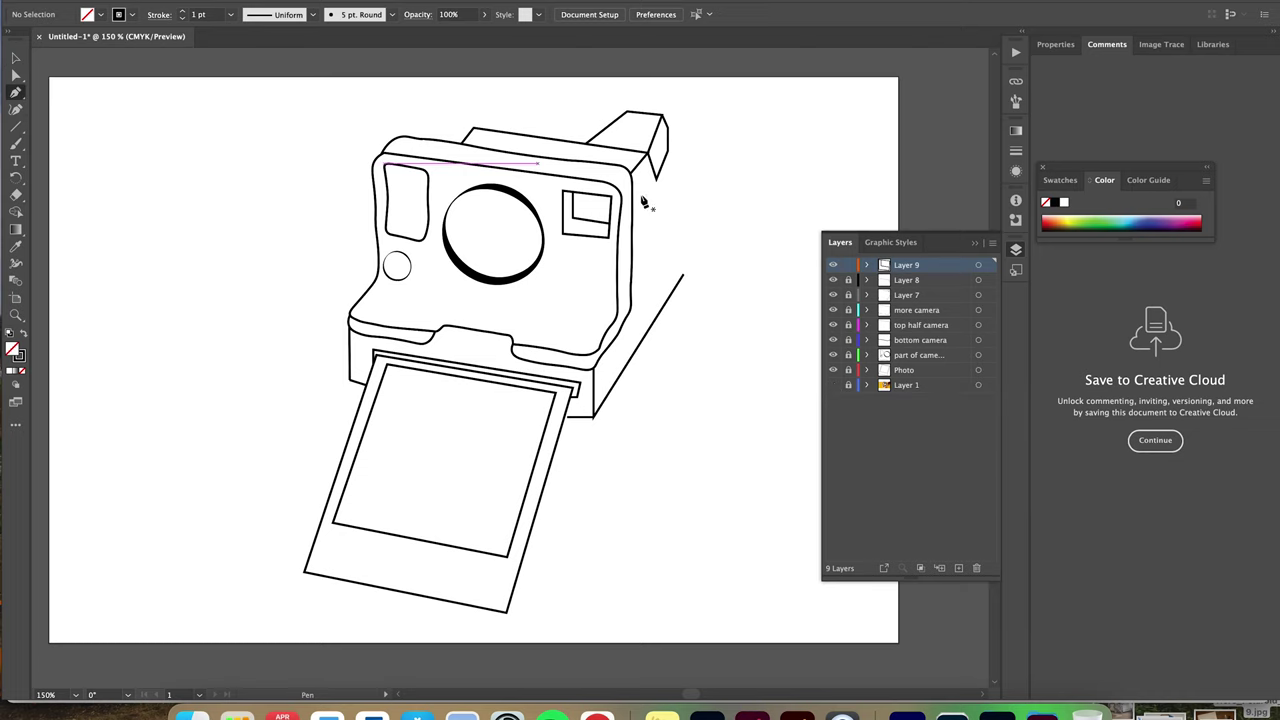
pyautogui.click(585, 194)
pyautogui.click(586, 211)
pyautogui.click(610, 214)
pyautogui.press('v')
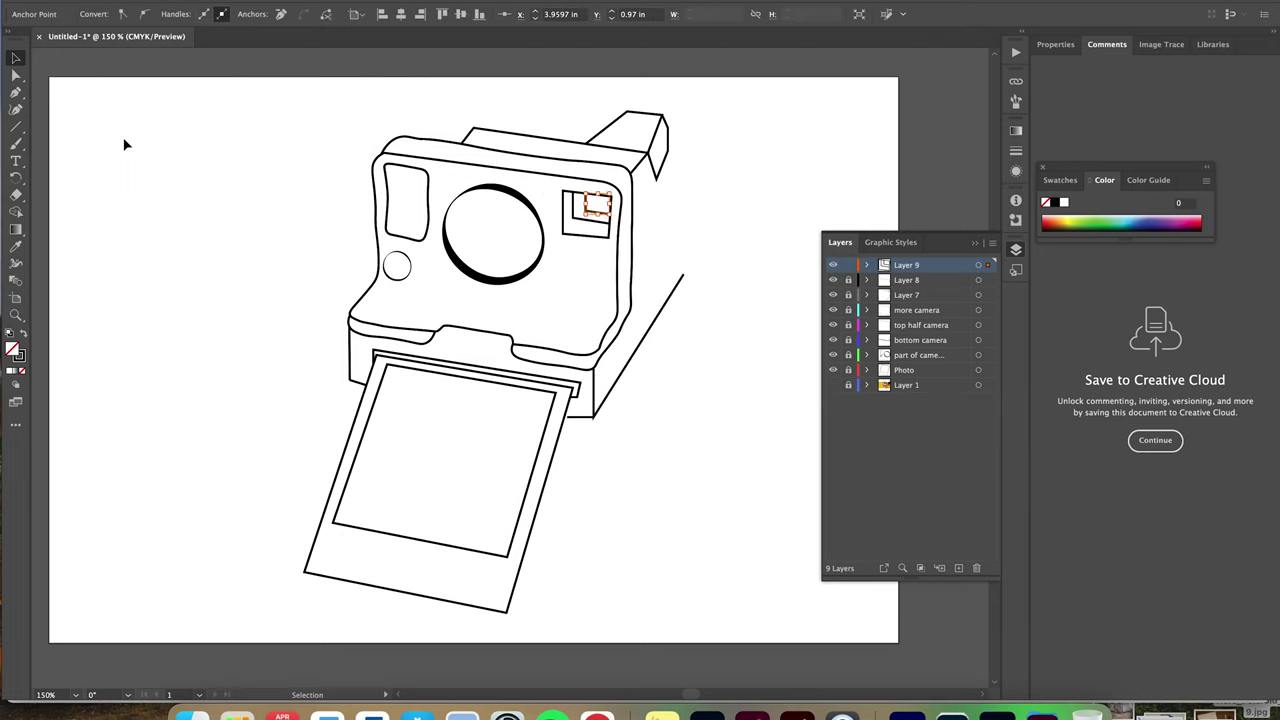
pyautogui.click(126, 143)
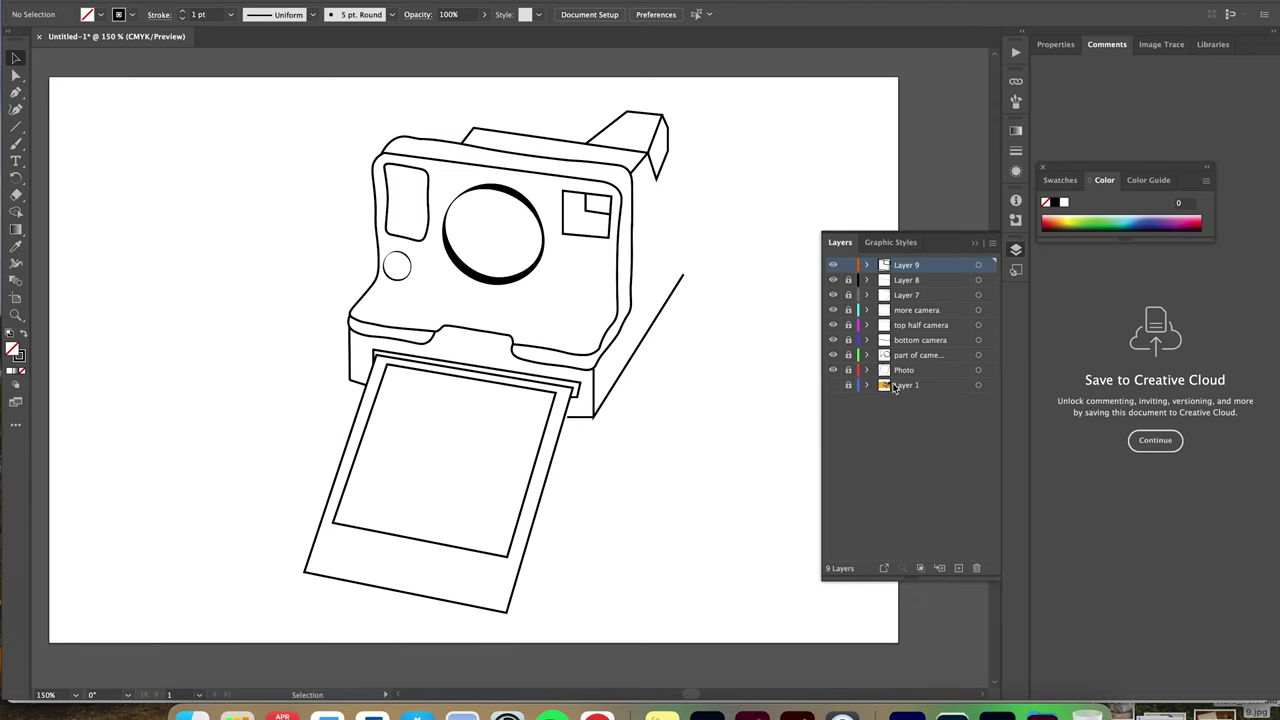
# Trace the larger L-shaped line inside the viewfinder window over the reference, and check it with Layer 1 hidden
pyautogui.click(833, 385)
pyautogui.press('p')
pyautogui.click(574, 195)
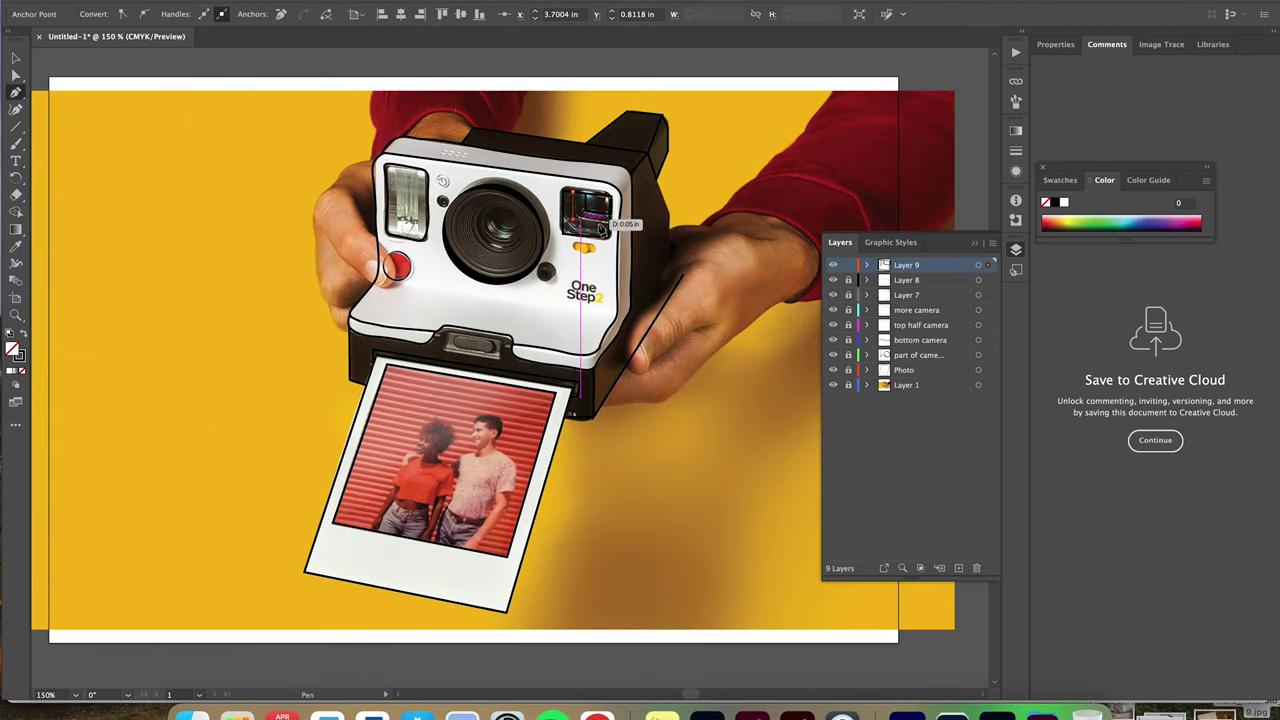
pyautogui.click(573, 219)
pyautogui.press('v')
pyautogui.click(234, 217)
pyautogui.click(833, 385)
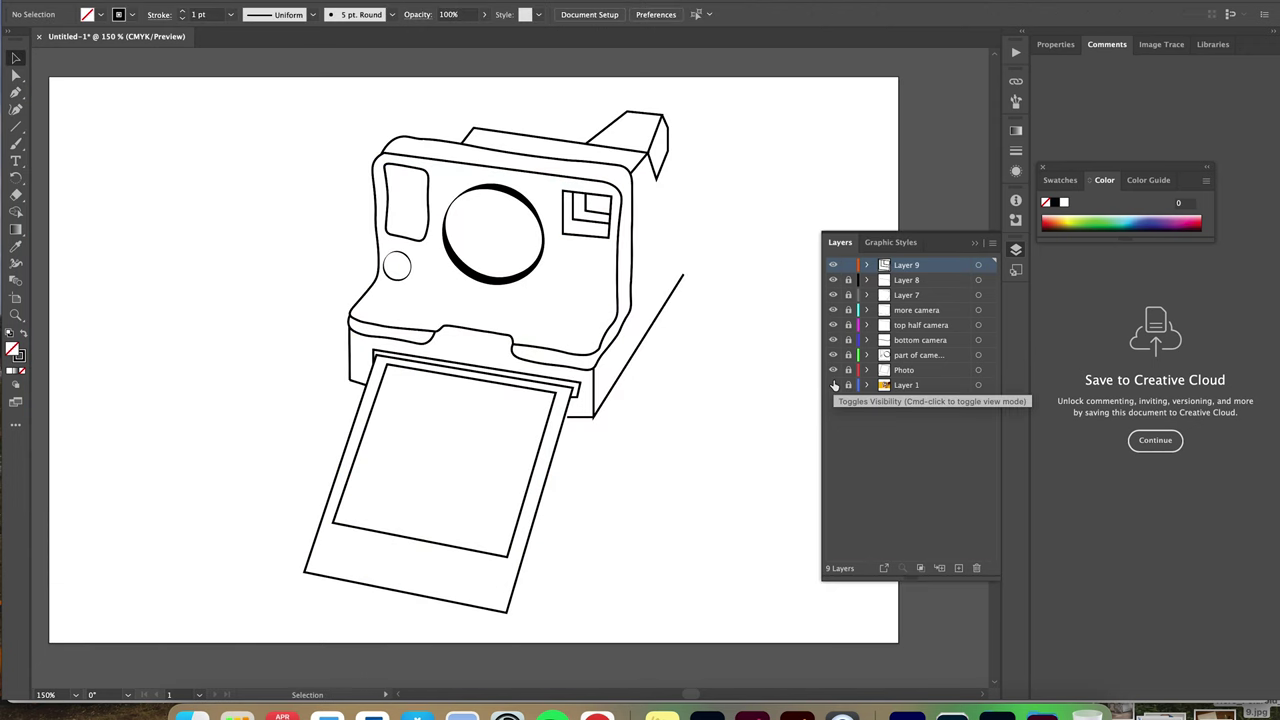
pyautogui.click(833, 385)
pyautogui.click(833, 385)
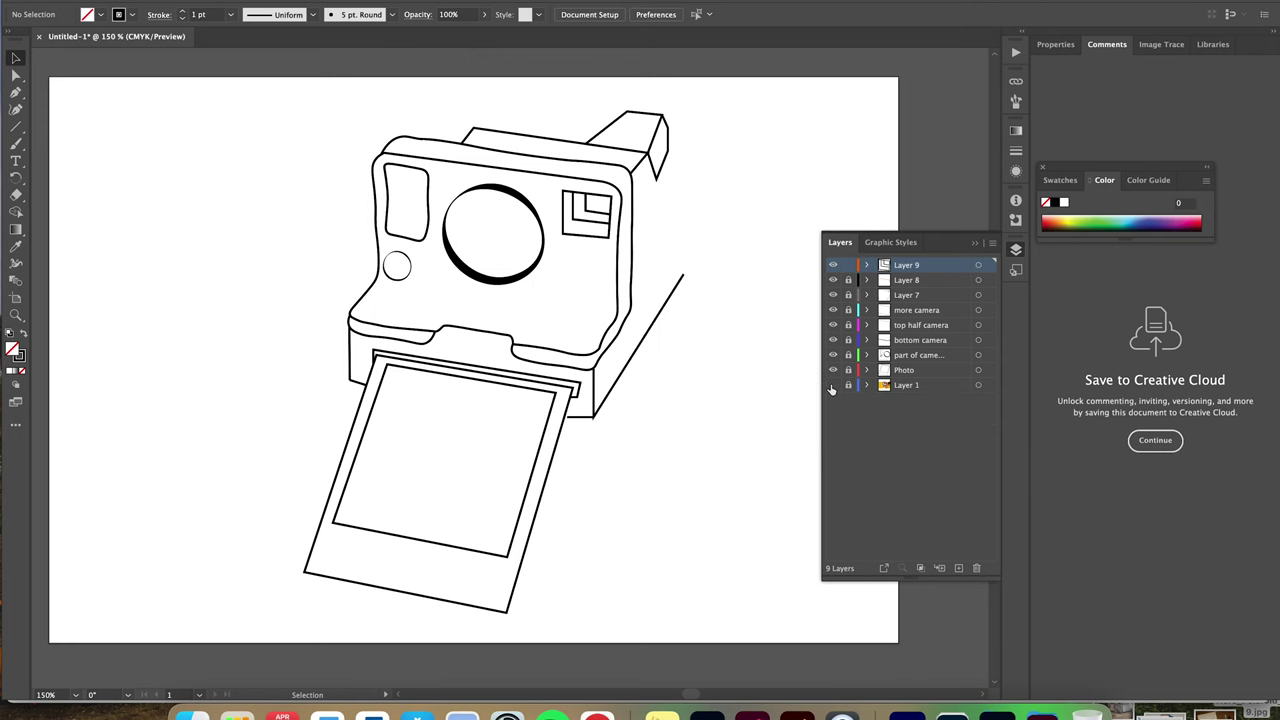
# With Layer 1 shown, trace the small round sensor at the lower right of the lens with the Curvature tool, and deselect it
pyautogui.click(833, 385)
pyautogui.click(22, 109)
pyautogui.click(545, 278)
pyautogui.click(550, 281)
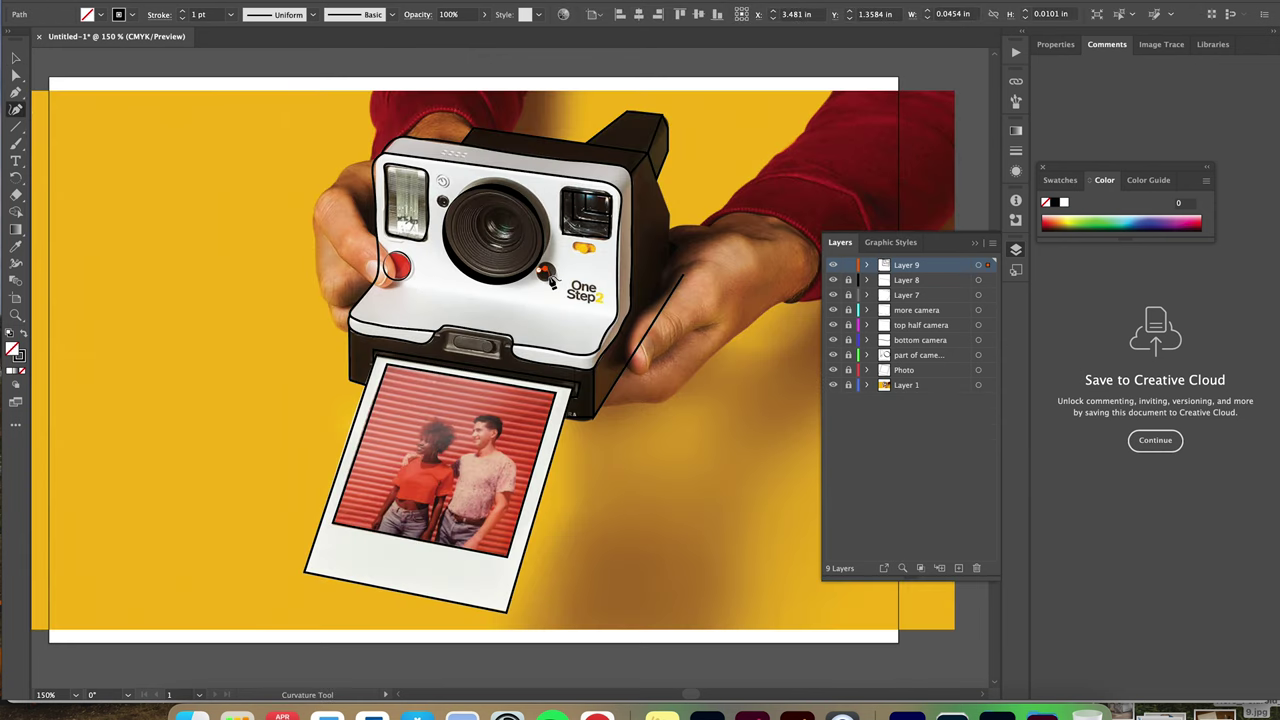
pyautogui.click(16, 59)
pyautogui.click(253, 197)
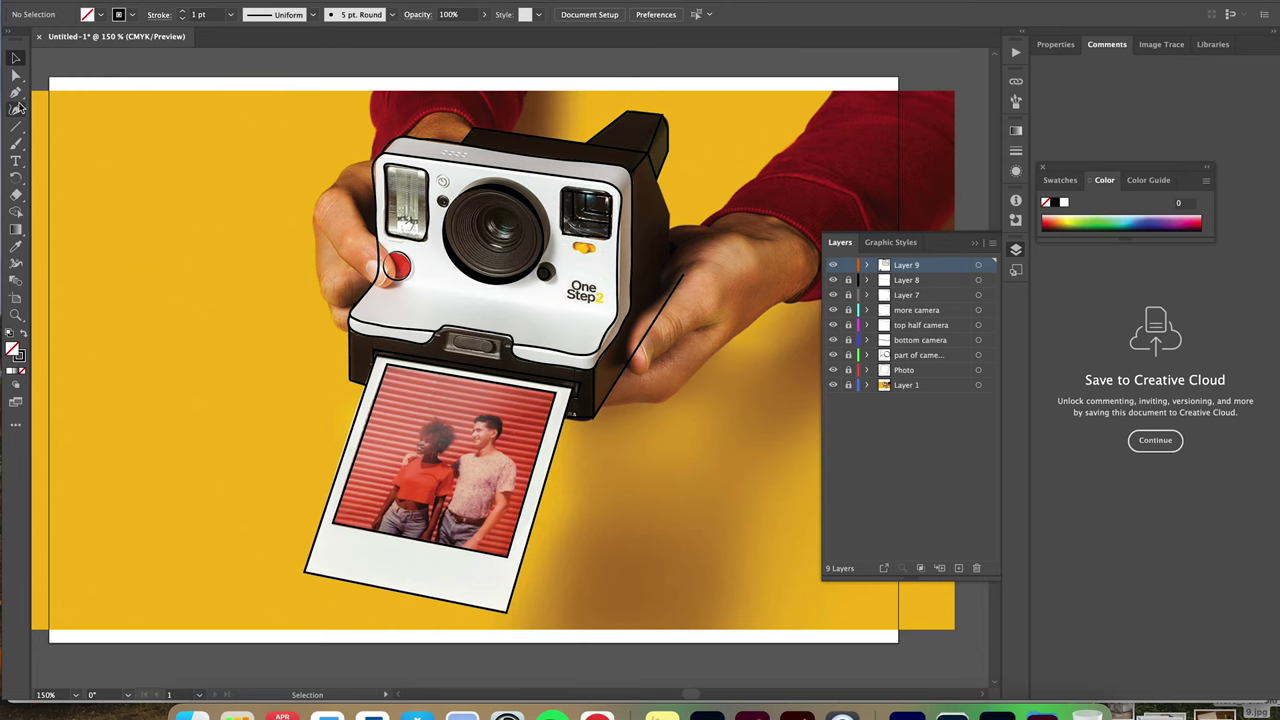
# Try to trace a small detail inside the round sensor with the Pen tool
pyautogui.click(17, 93)
pyautogui.click(549, 275)
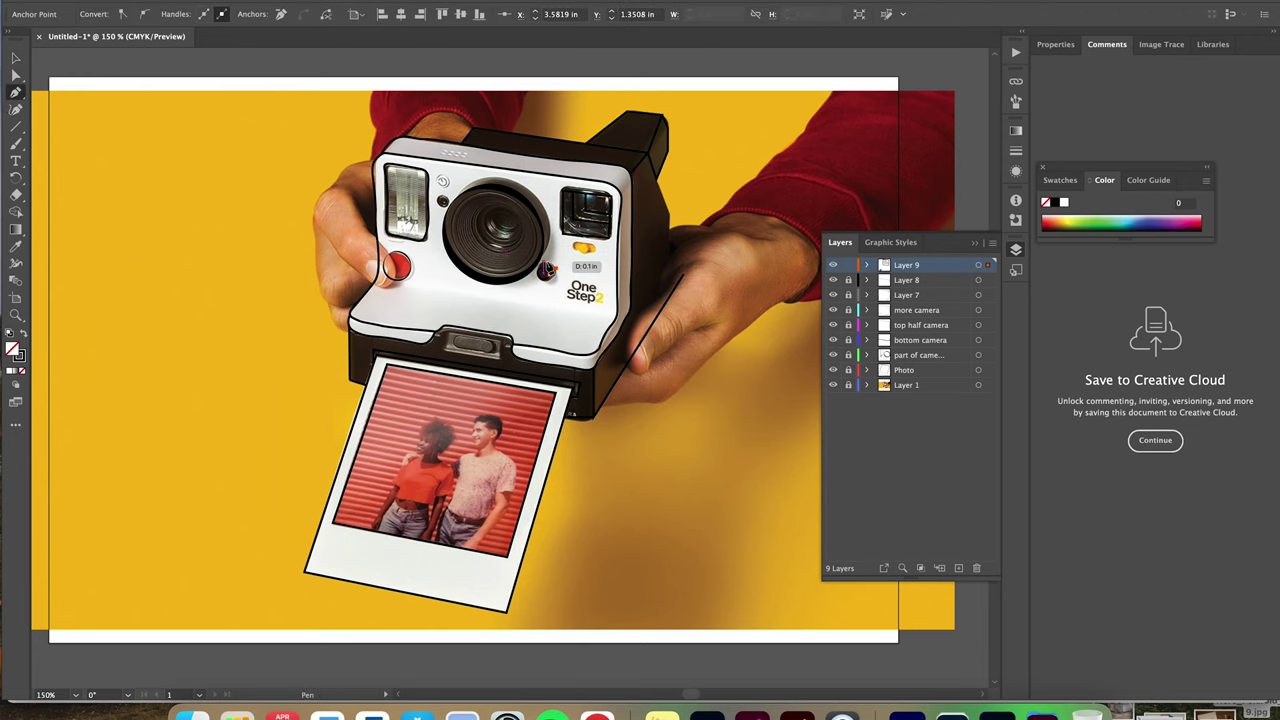
pyautogui.press('a')
# Add a new layer above Layer 9, hide Layer 1, and make Layer 9 the active, unlocked layer
pyautogui.click(850, 265)
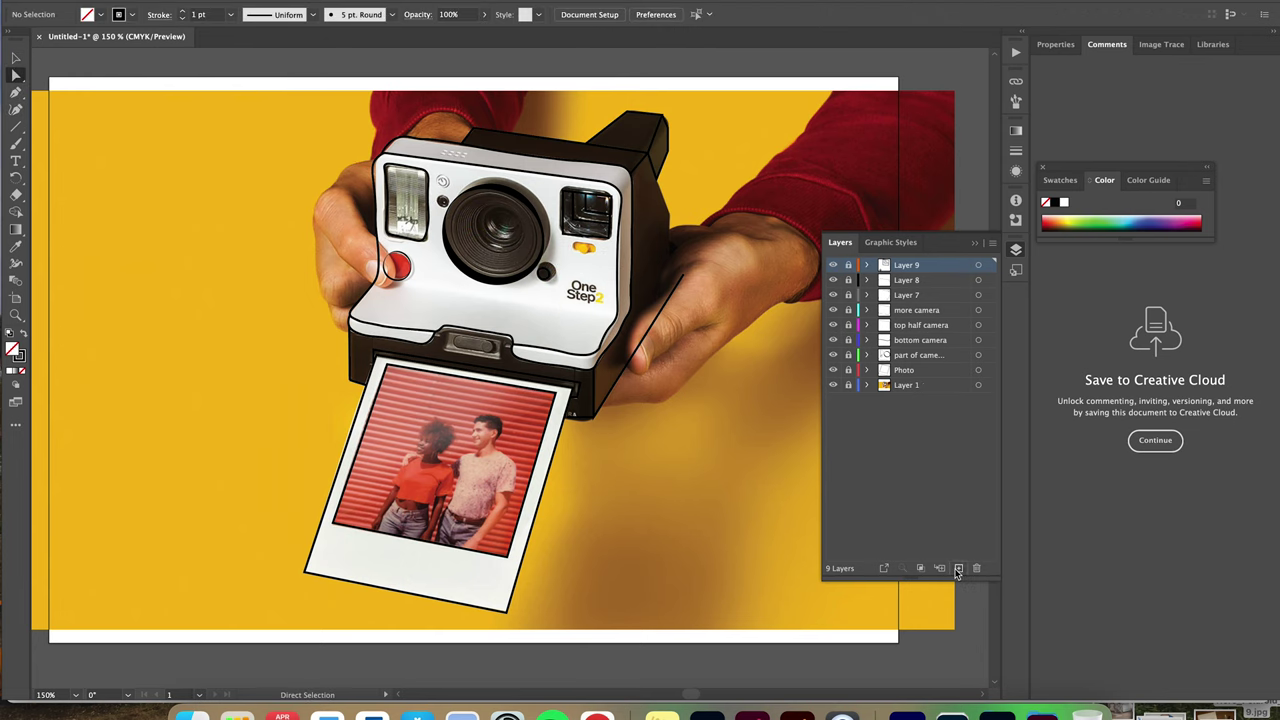
pyautogui.click(959, 568)
pyautogui.click(833, 400)
pyautogui.click(880, 281)
pyautogui.click(850, 281)
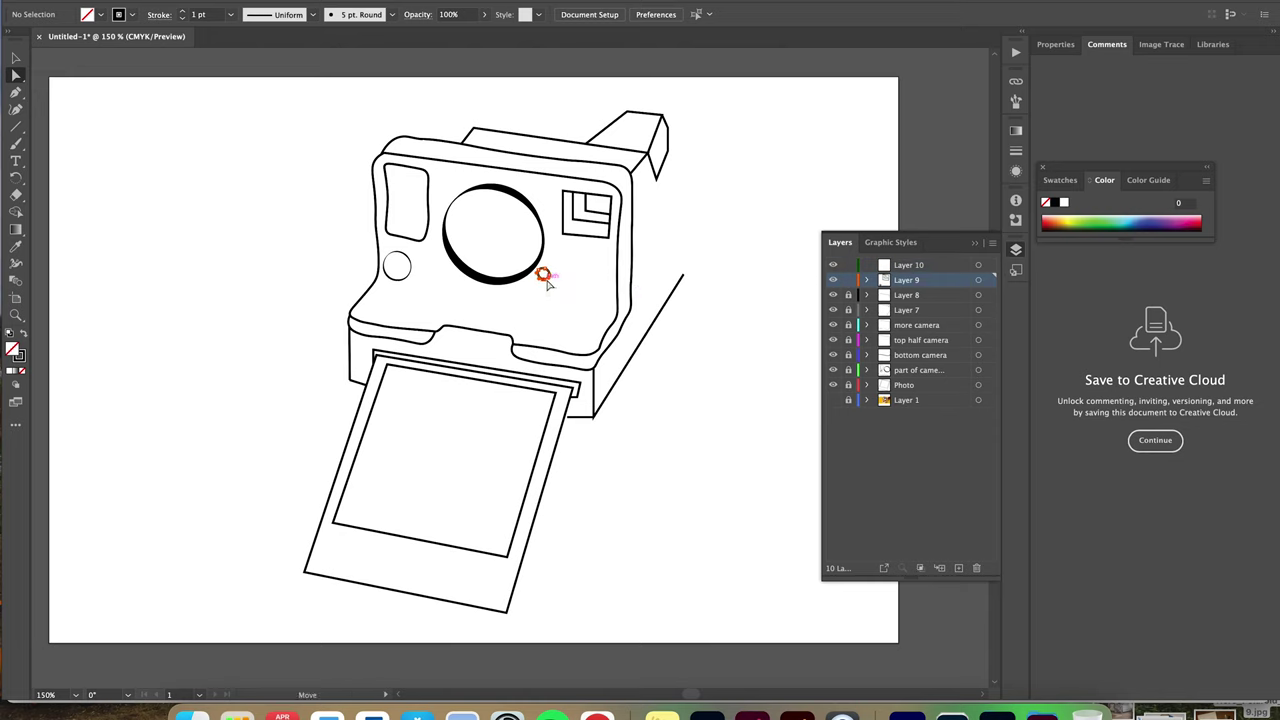
# Try a 0.5 pt stroke for the small sensor circle beside the lens
pyautogui.click(547, 281)
pyautogui.click(17, 109)
pyautogui.click(231, 15)
pyautogui.click(258, 46)
pyautogui.click(209, 87)
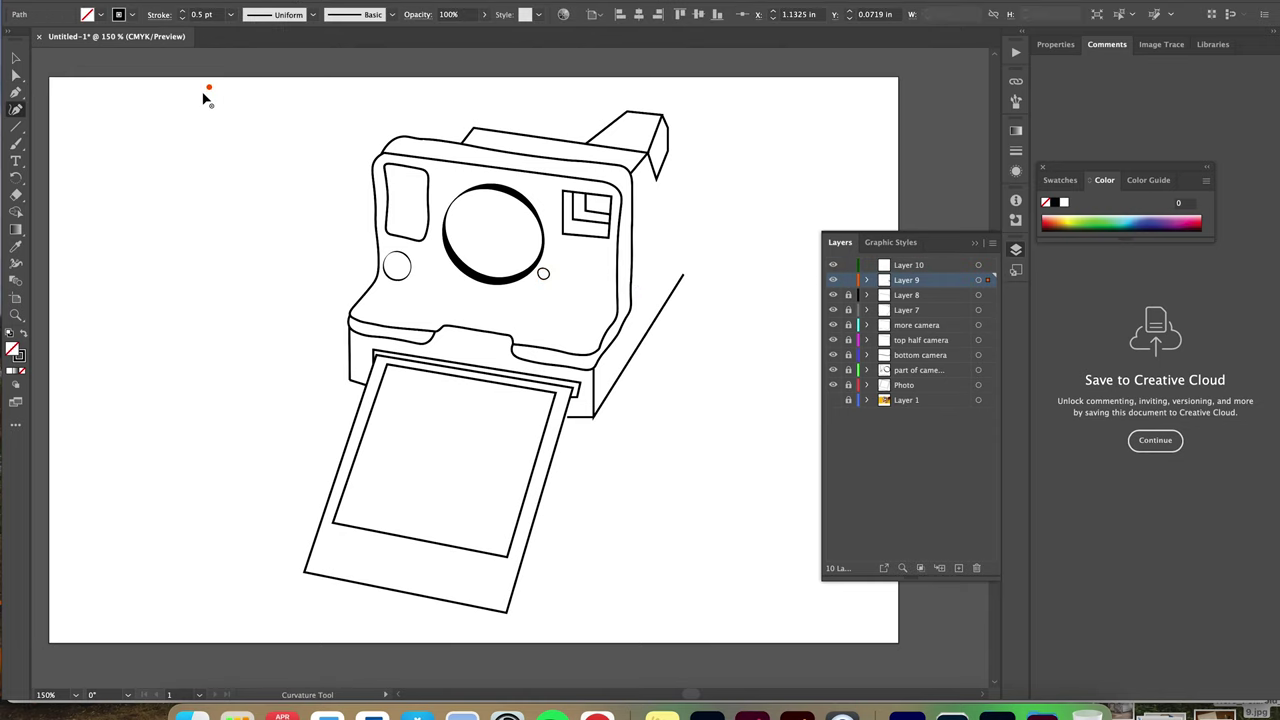
# Set the small sensor circle's stroke to 0.25 pt with a tapered width profile, and deselect it
pyautogui.press('v')
pyautogui.click(543, 273)
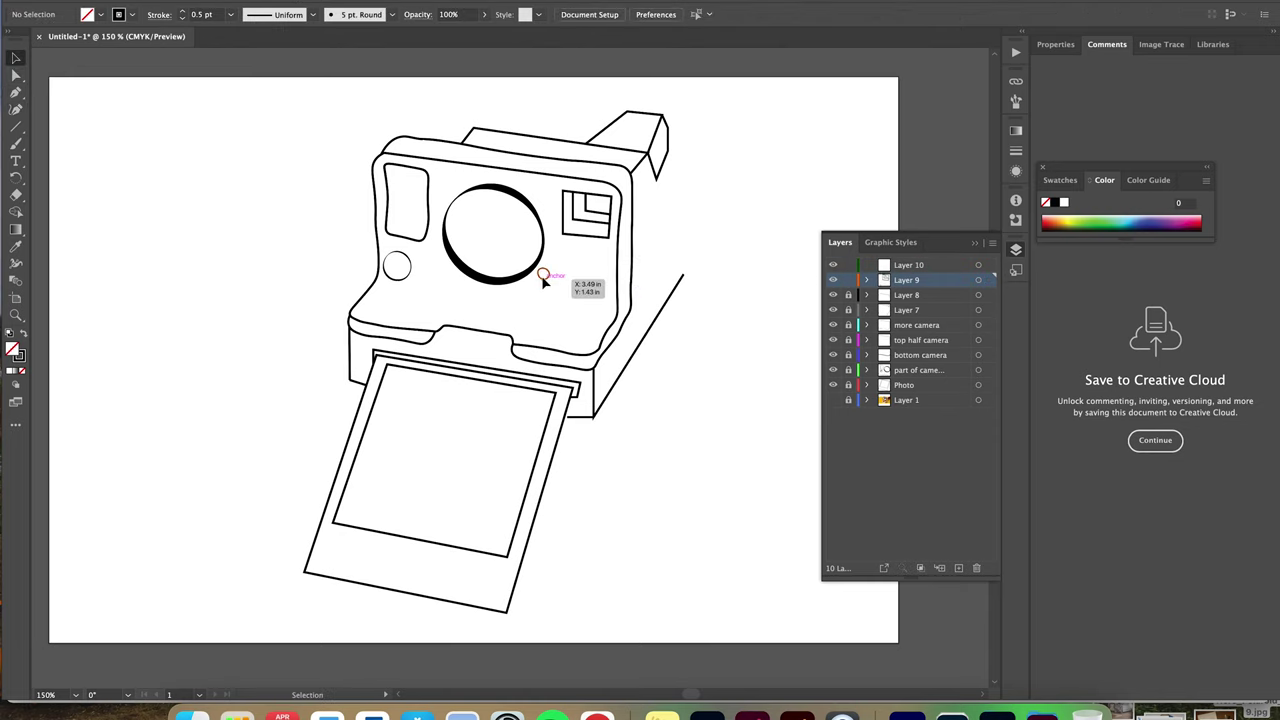
pyautogui.click(231, 14)
pyautogui.click(250, 29)
pyautogui.click(250, 90)
pyautogui.click(544, 273)
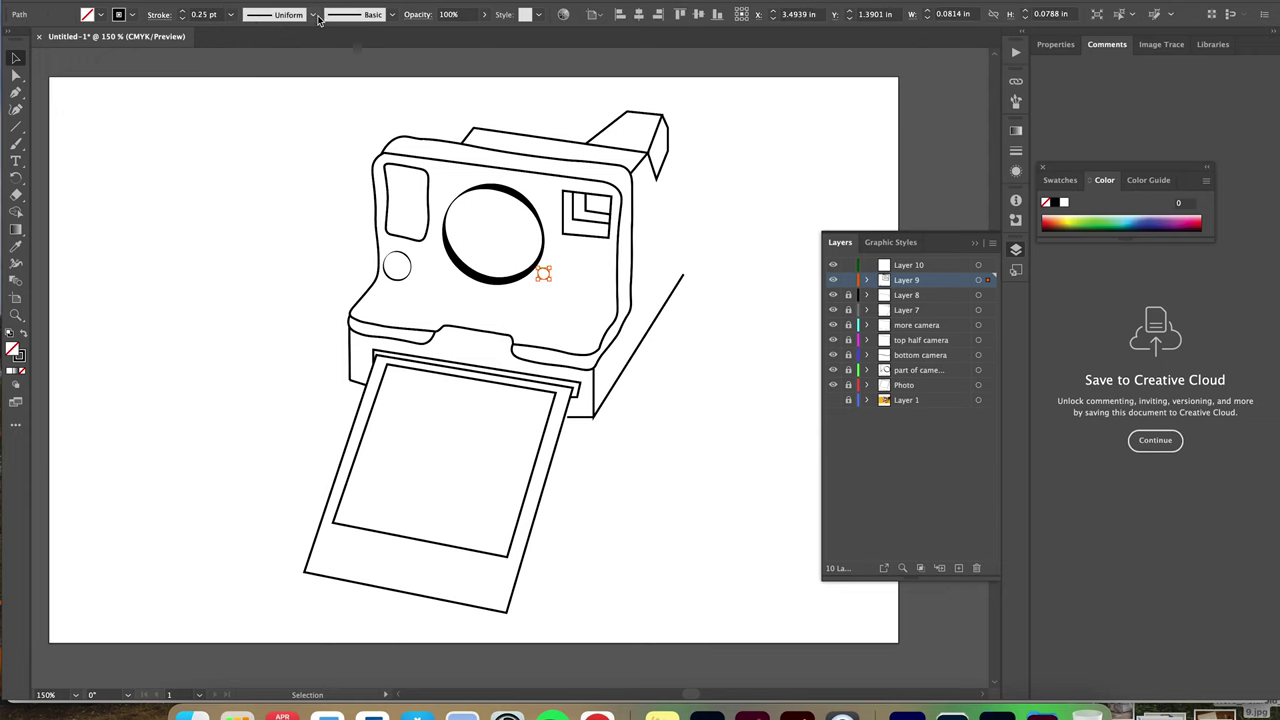
pyautogui.click(313, 15)
pyautogui.click(266, 127)
pyautogui.click(278, 236)
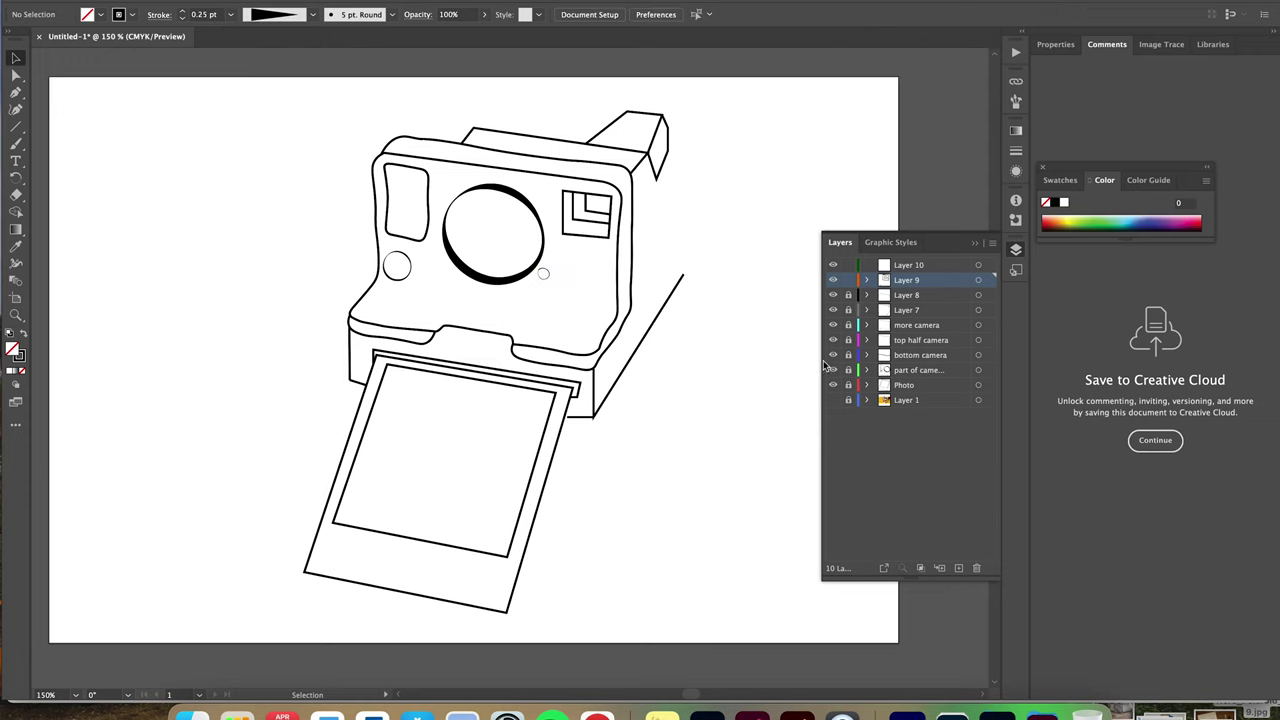
# Trace the rectangular detail in the camera's front notch with the Pen tool over the reference, and hide Layer 1
pyautogui.click(833, 400)
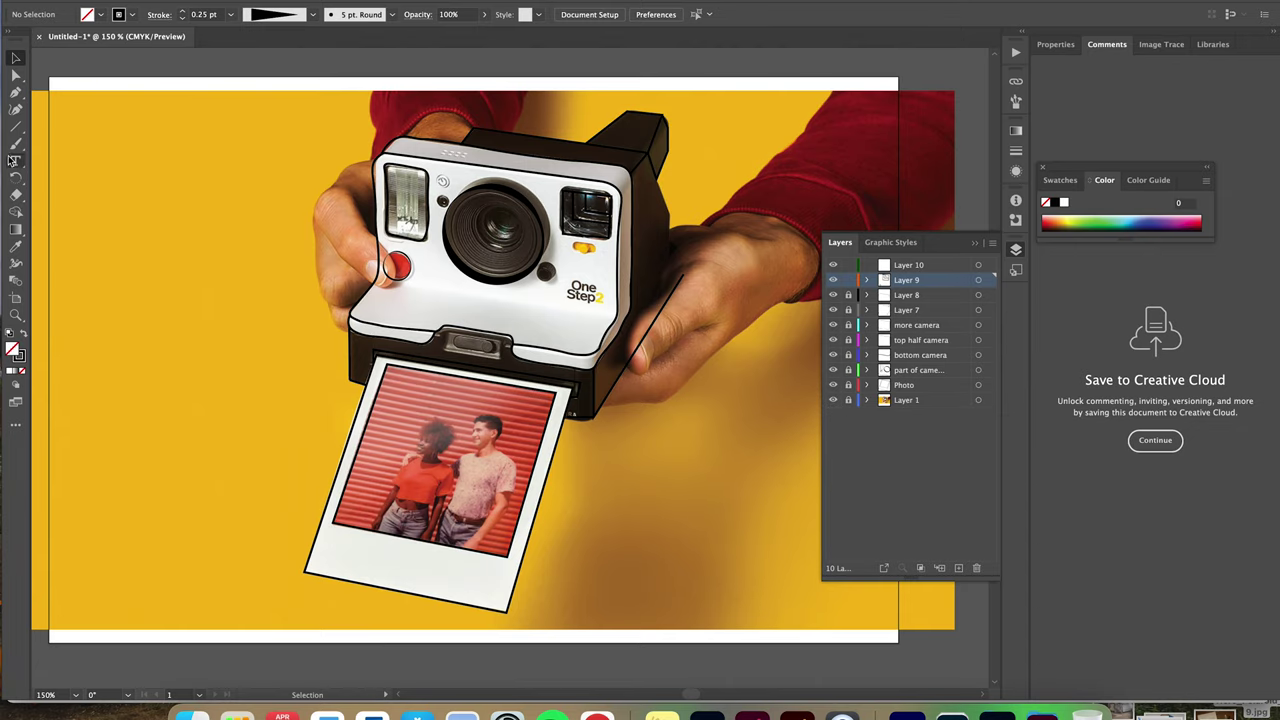
pyautogui.click(16, 108)
pyautogui.press('p')
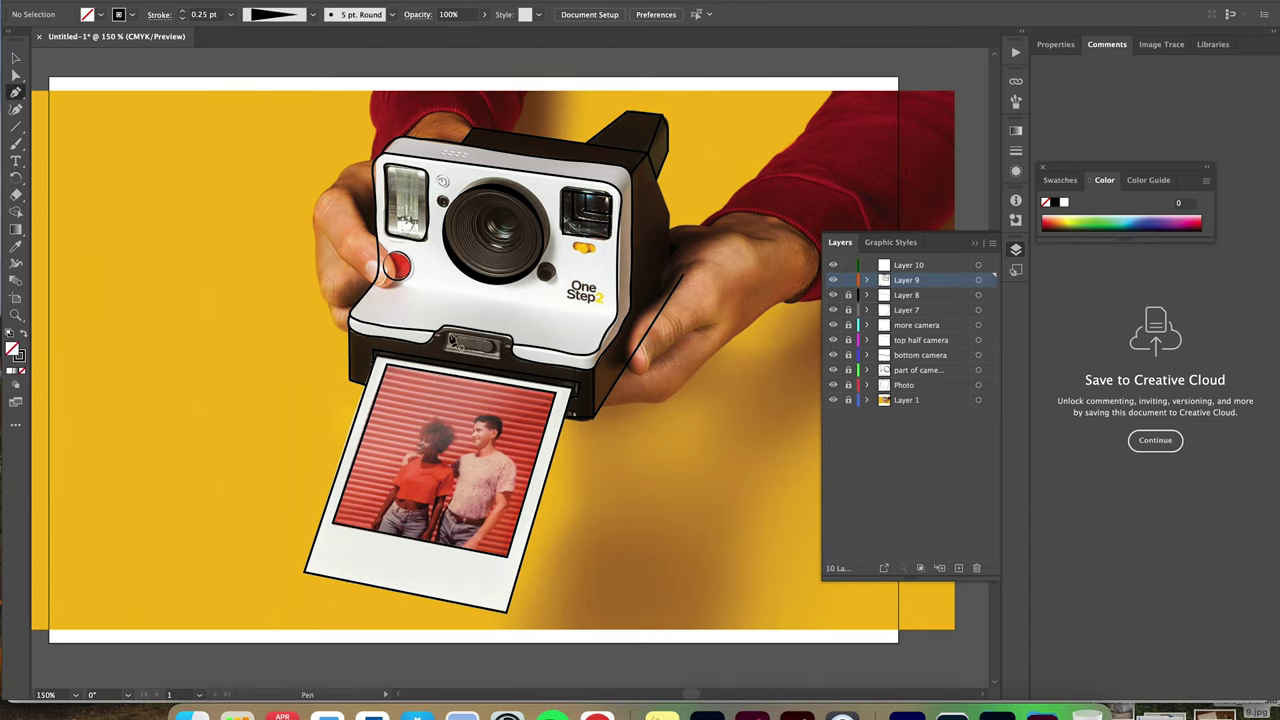
pyautogui.moveTo(494, 355); pyautogui.dragTo(506, 348)
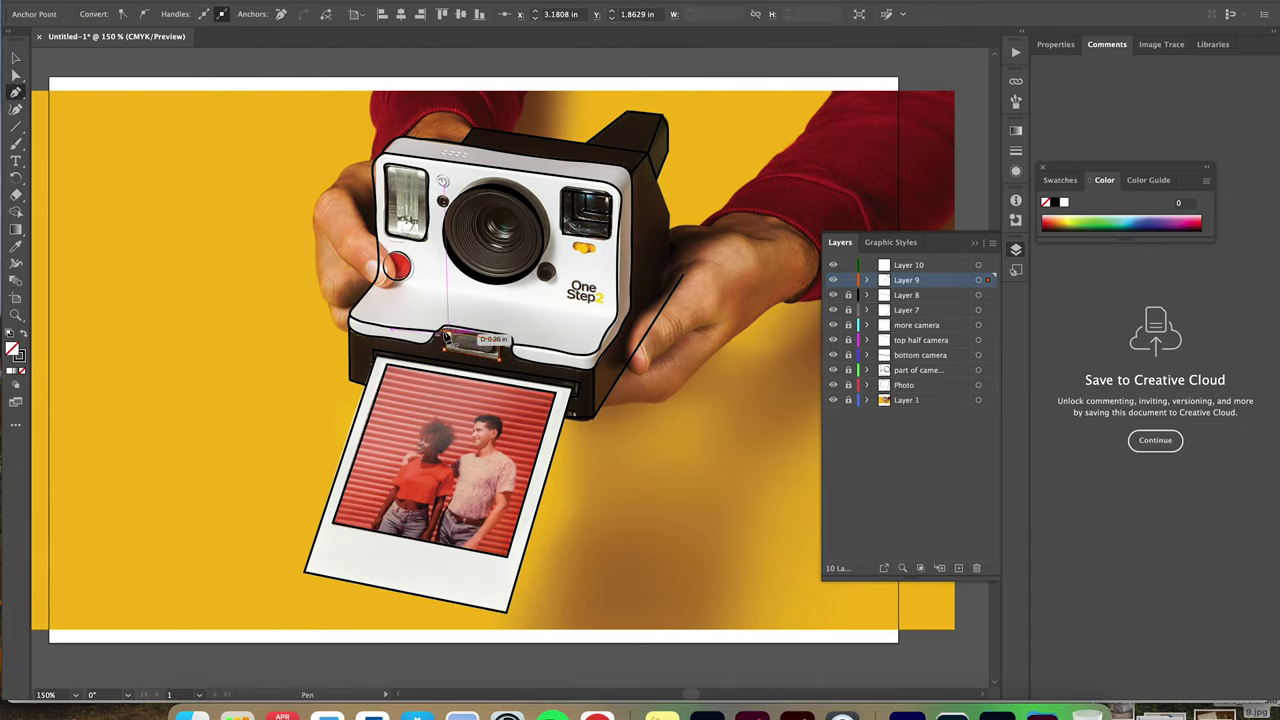
pyautogui.click(446, 336)
pyautogui.hscroll(-3, 214, 206)
pyautogui.click(15, 58)
pyautogui.click(833, 400)
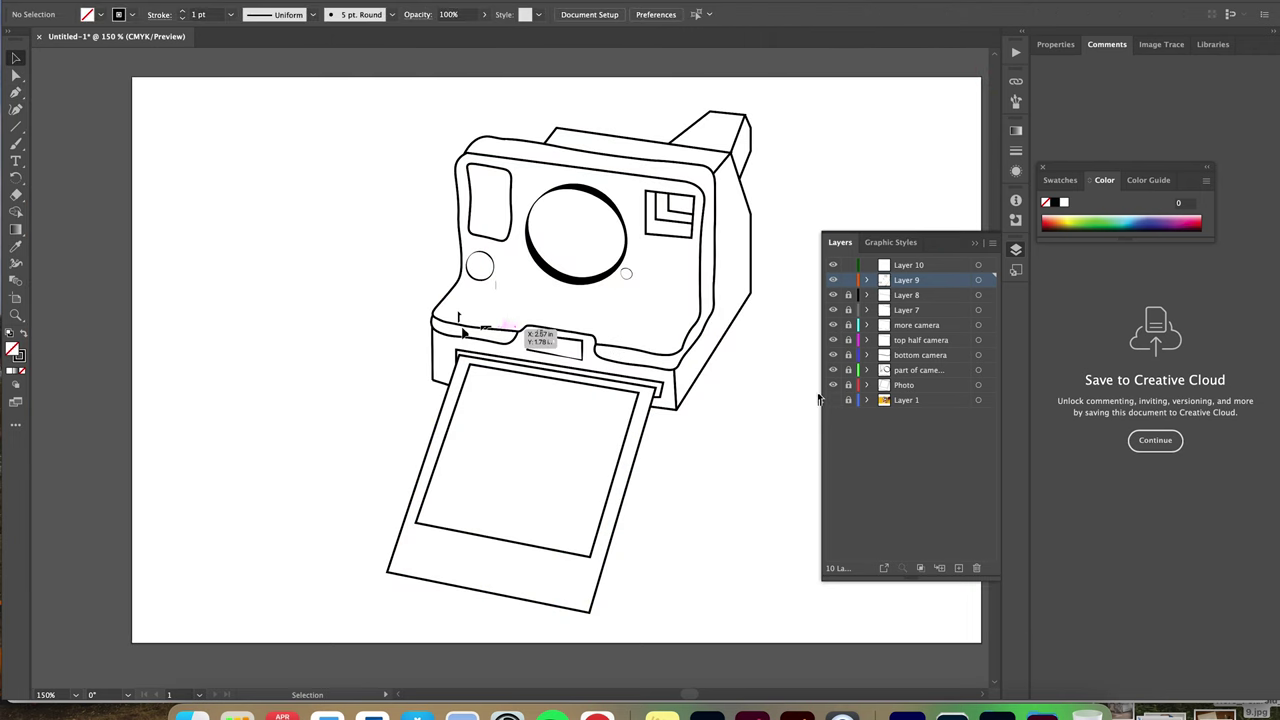
# Unlock the layer holding the lens circle, duplicate the circle, and place a scaled-down copy in the lens centre
pyautogui.click(872, 375)
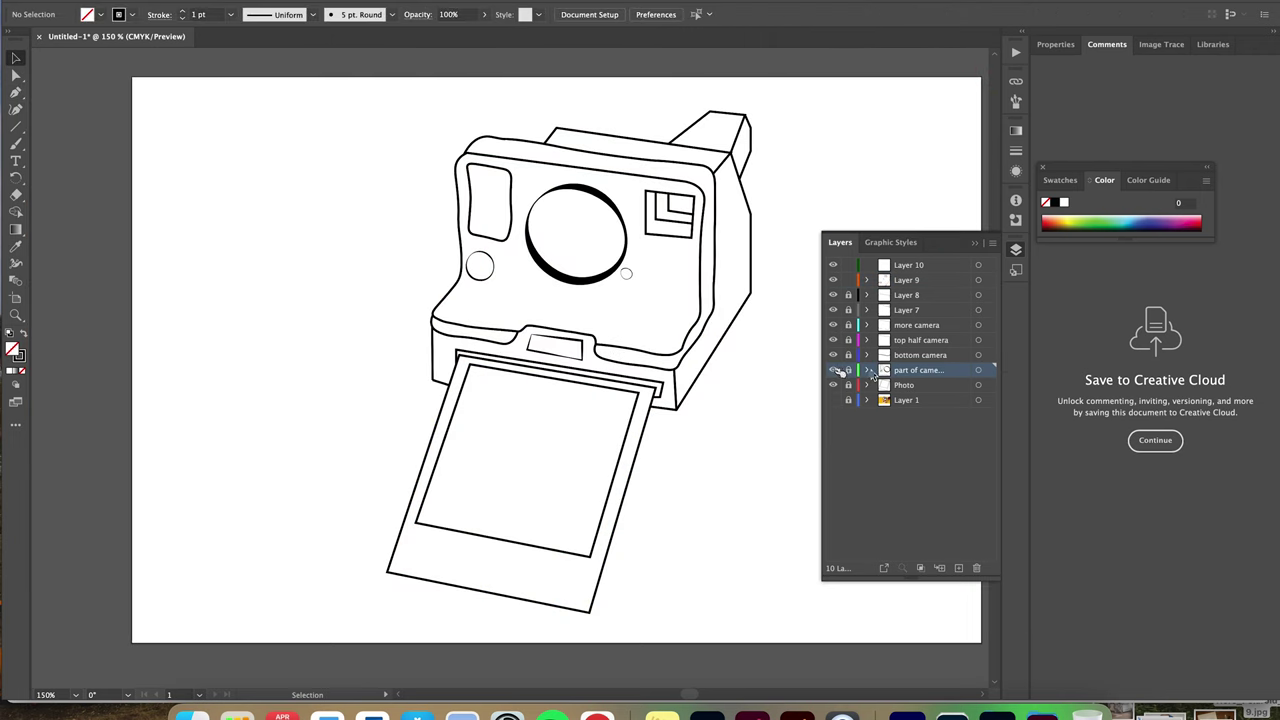
pyautogui.click(848, 370)
pyautogui.click(602, 279)
pyautogui.press('super+c')
pyautogui.press('super+v')
pyautogui.moveTo(560, 319); pyautogui.dragTo(510, 367)
pyautogui.moveTo(507, 380); pyautogui.dragTo(604, 225)
# Paste another lens circle, scale it to about 0.49 × 0.47 in, and place it between the inner and outer lens rings
pyautogui.press('super+v')
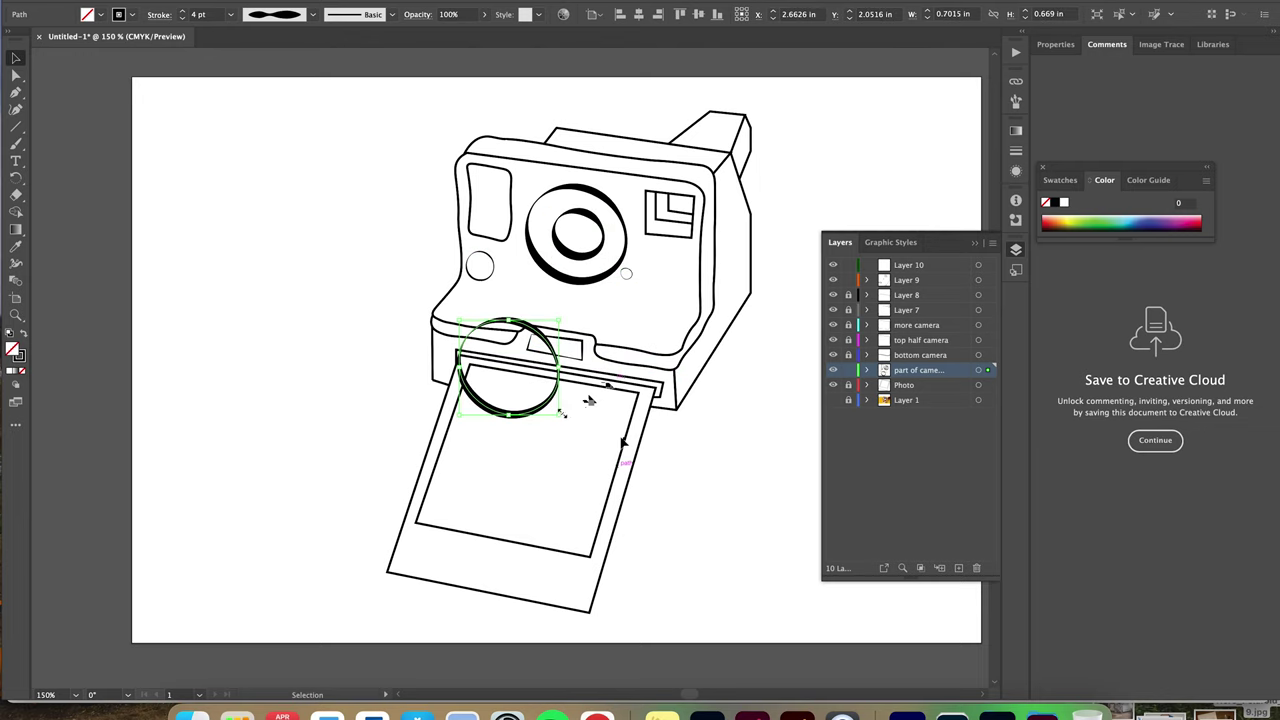
pyautogui.moveTo(560, 392); pyautogui.dragTo(608, 262)
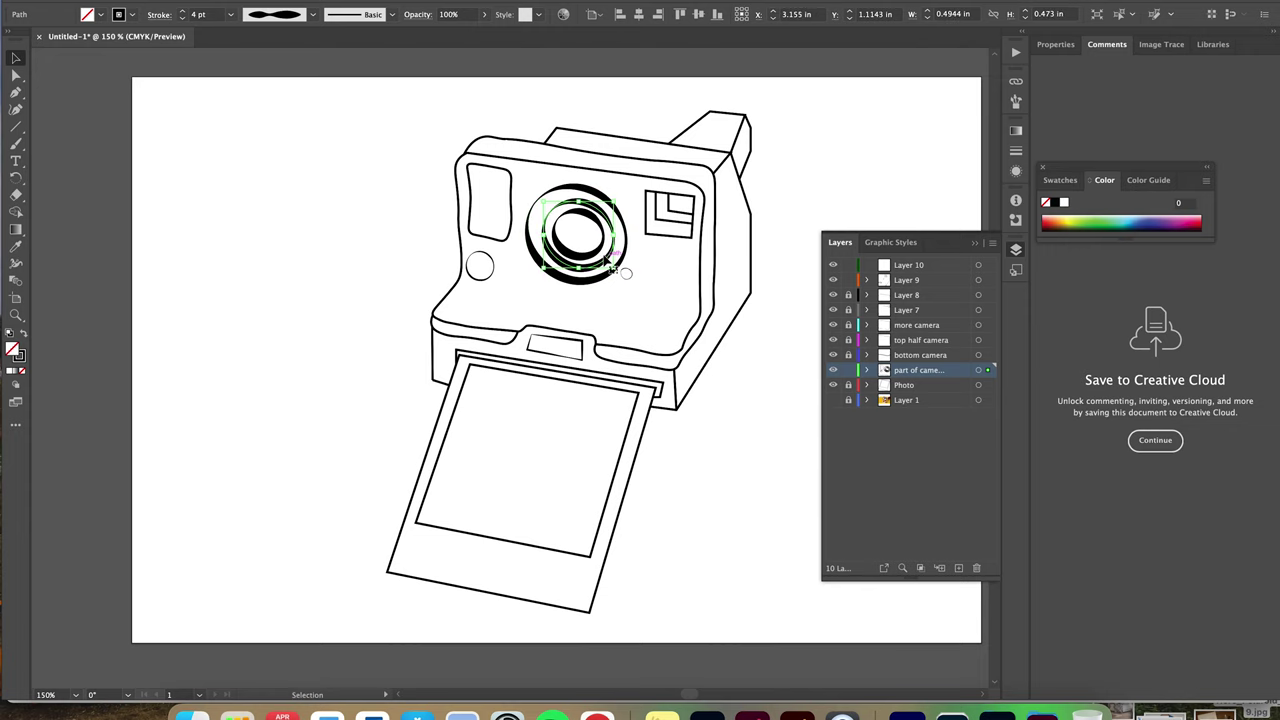
pyautogui.click(780, 466)
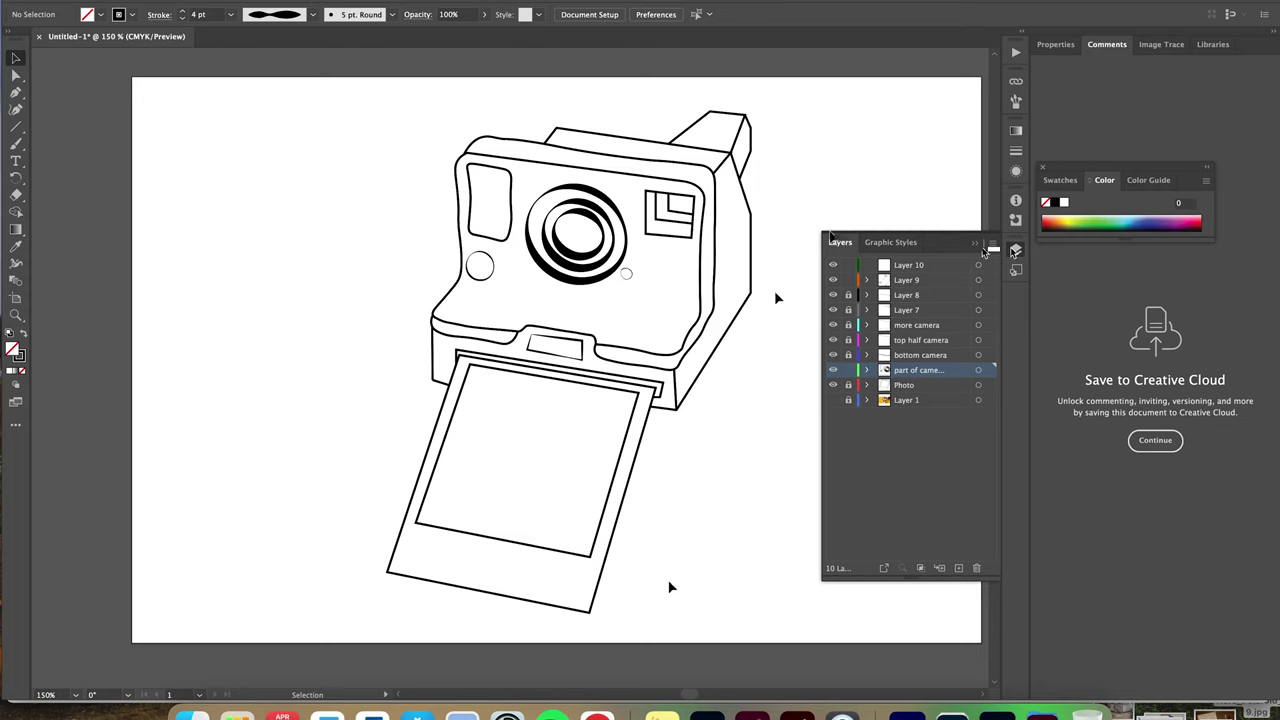
# Lock the existing layers and add a new layer named "Text" at the top of the layer stack
pyautogui.click(1016, 250)
pyautogui.click(1017, 250)
pyautogui.click(972, 244)
pyautogui.press('t')
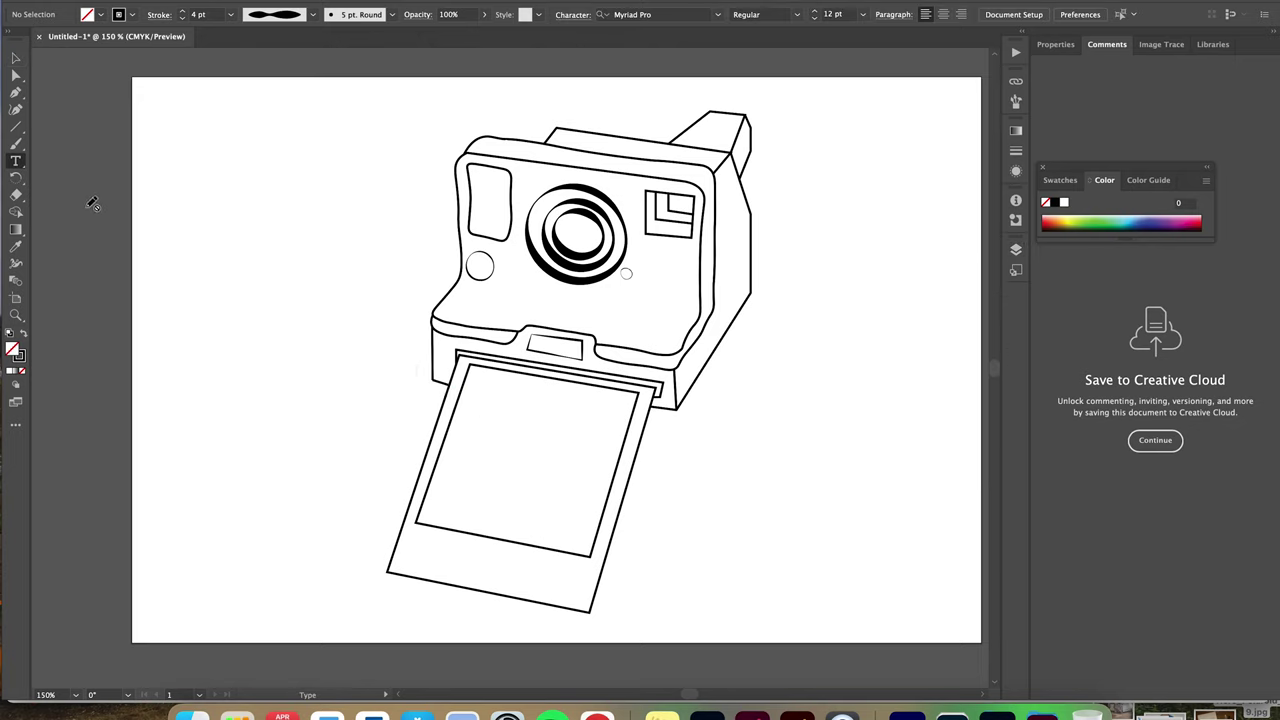
pyautogui.click(16, 58)
pyautogui.click(1016, 250)
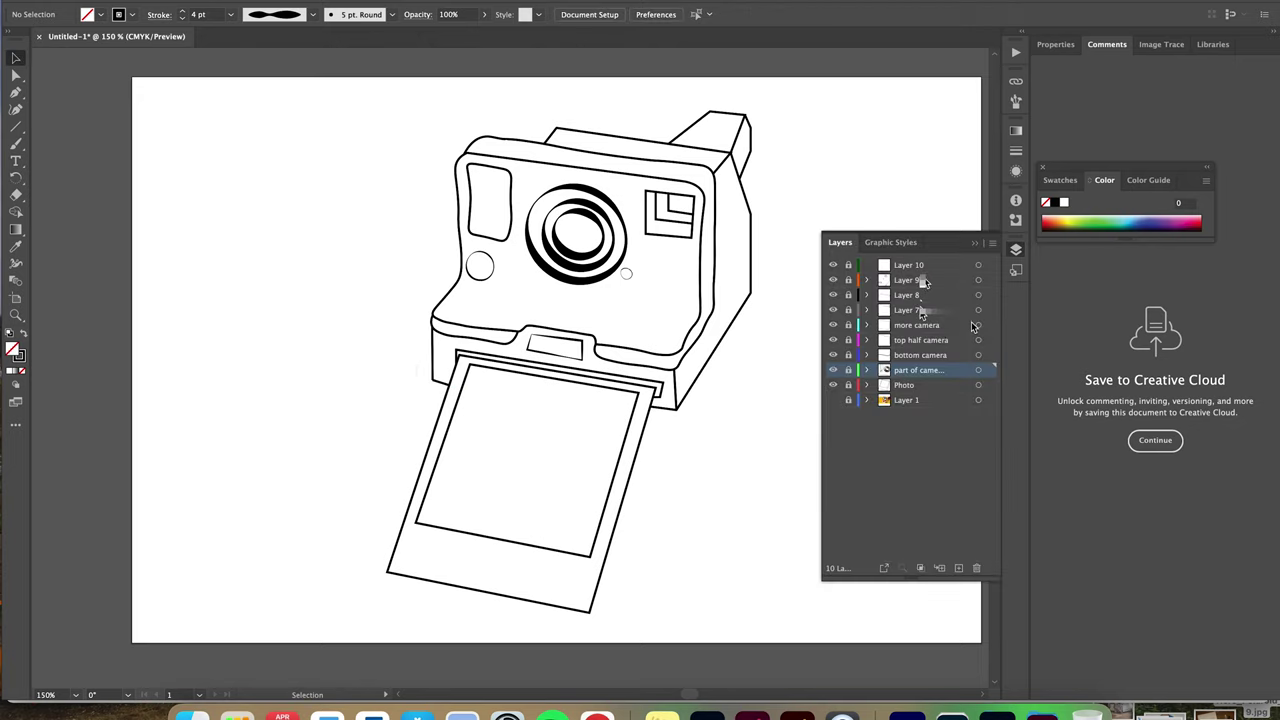
pyautogui.click(958, 568)
pyautogui.doubleClick(870, 265)
pyautogui.write('Text')
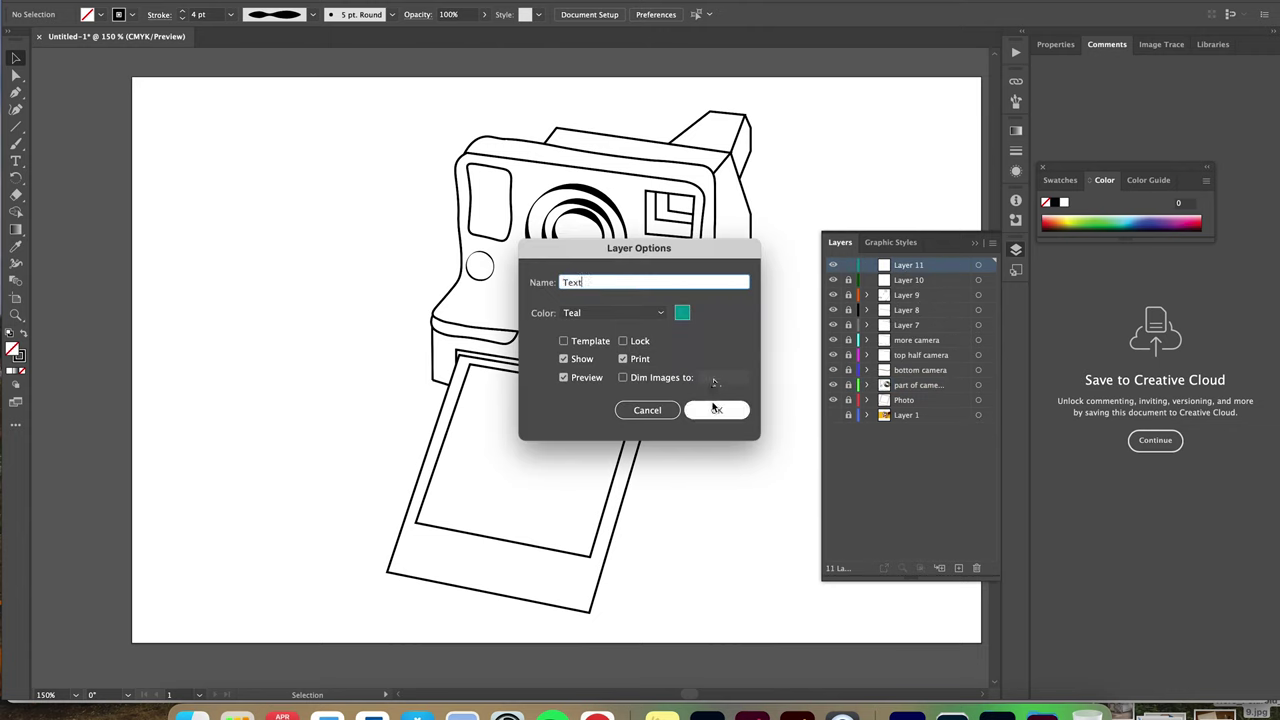
pyautogui.click(712, 410)
# Place an area text frame inside the printed photo and rotate it to follow the photo's tilt
pyautogui.press('t')
pyautogui.moveTo(478, 393); pyautogui.dragTo(590, 512)
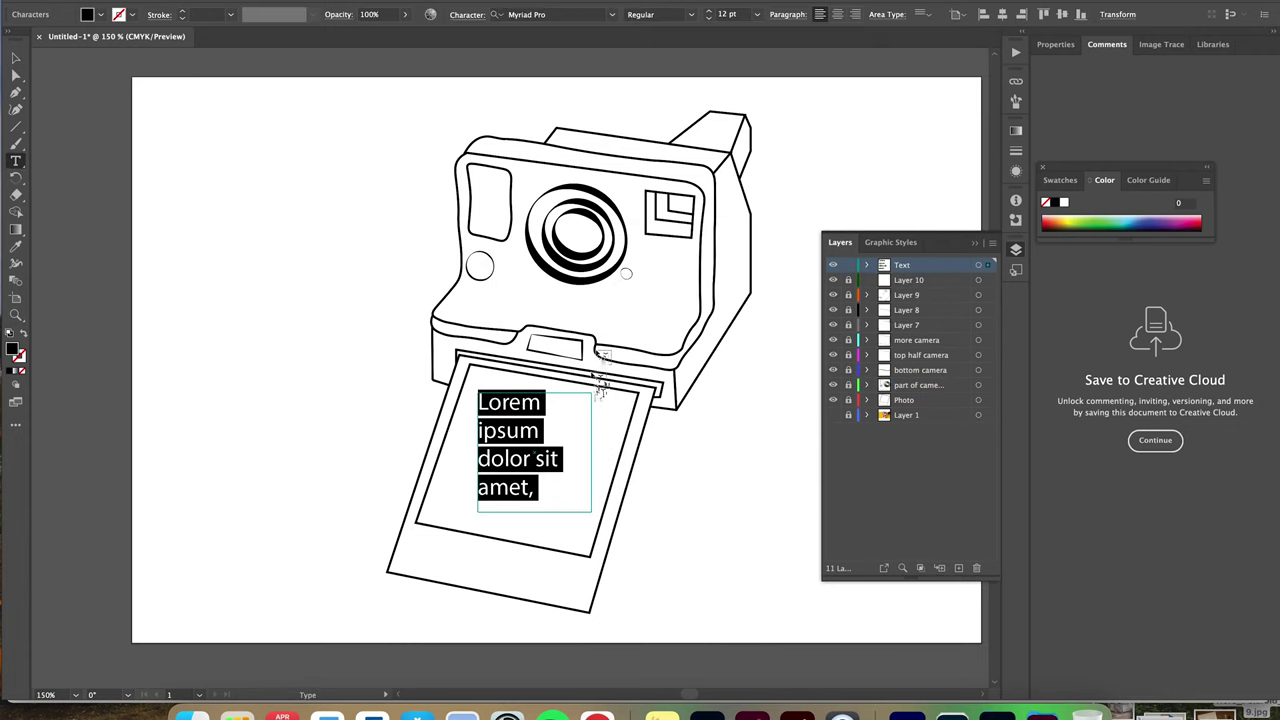
pyautogui.press('Escape')
pyautogui.moveTo(594, 393); pyautogui.dragTo(611, 416)
pyautogui.moveTo(605, 524); pyautogui.dragTo(614, 541)
pyautogui.moveTo(579, 480); pyautogui.dragTo(574, 480)
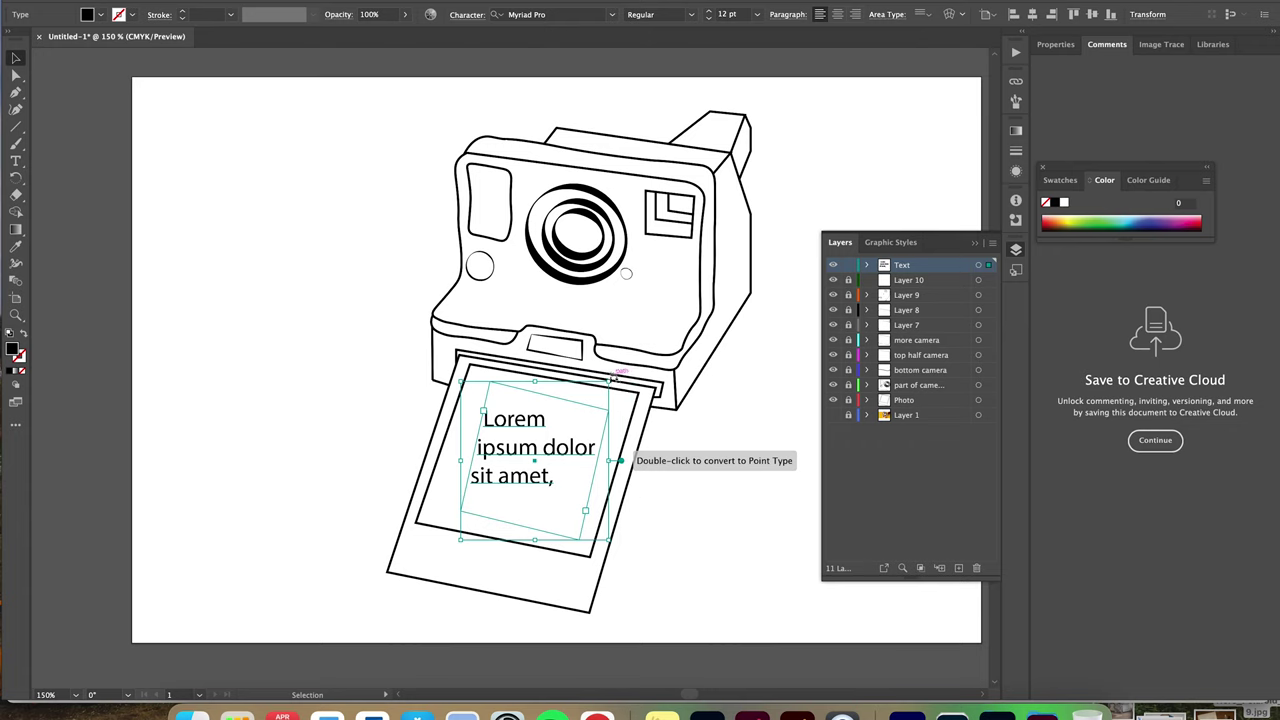
pyautogui.moveTo(616, 381); pyautogui.dragTo(589, 402)
# Replace the placeholder text in the photo's text frame with "SAY CHEESE!"
pyautogui.doubleClick(550, 477)
pyautogui.moveTo(553, 478); pyautogui.dragTo(482, 418)
pyautogui.write('SAY ')
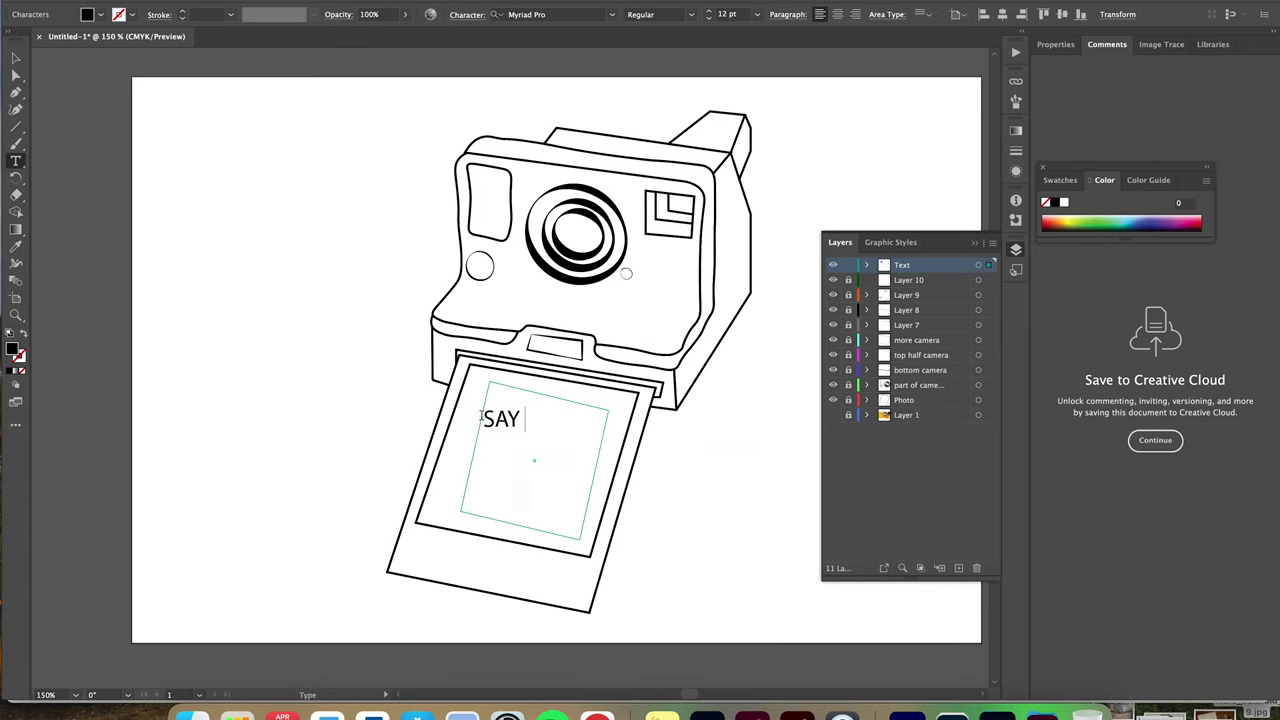
pyautogui.write('CHEESE!')
# Set the whole "SAY CHEESE!" text to 18 pt and centre-align it
pyautogui.press('super+a')
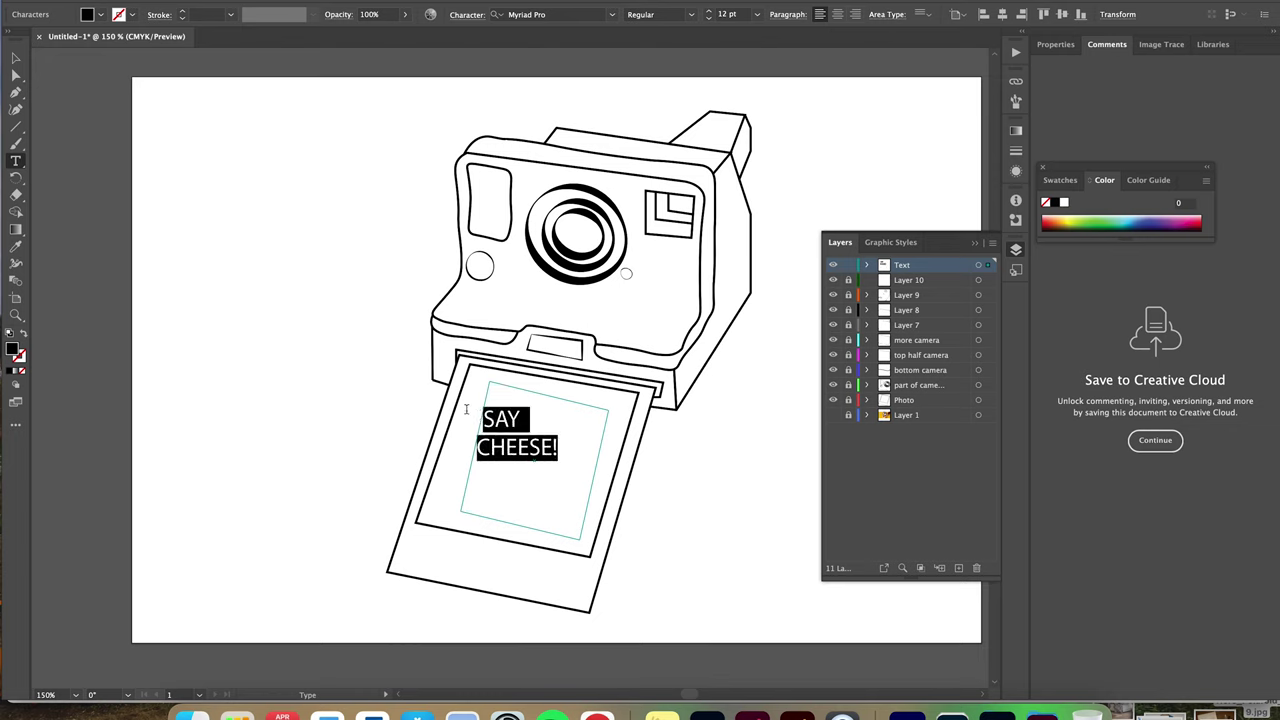
pyautogui.click(757, 14)
pyautogui.click(782, 240)
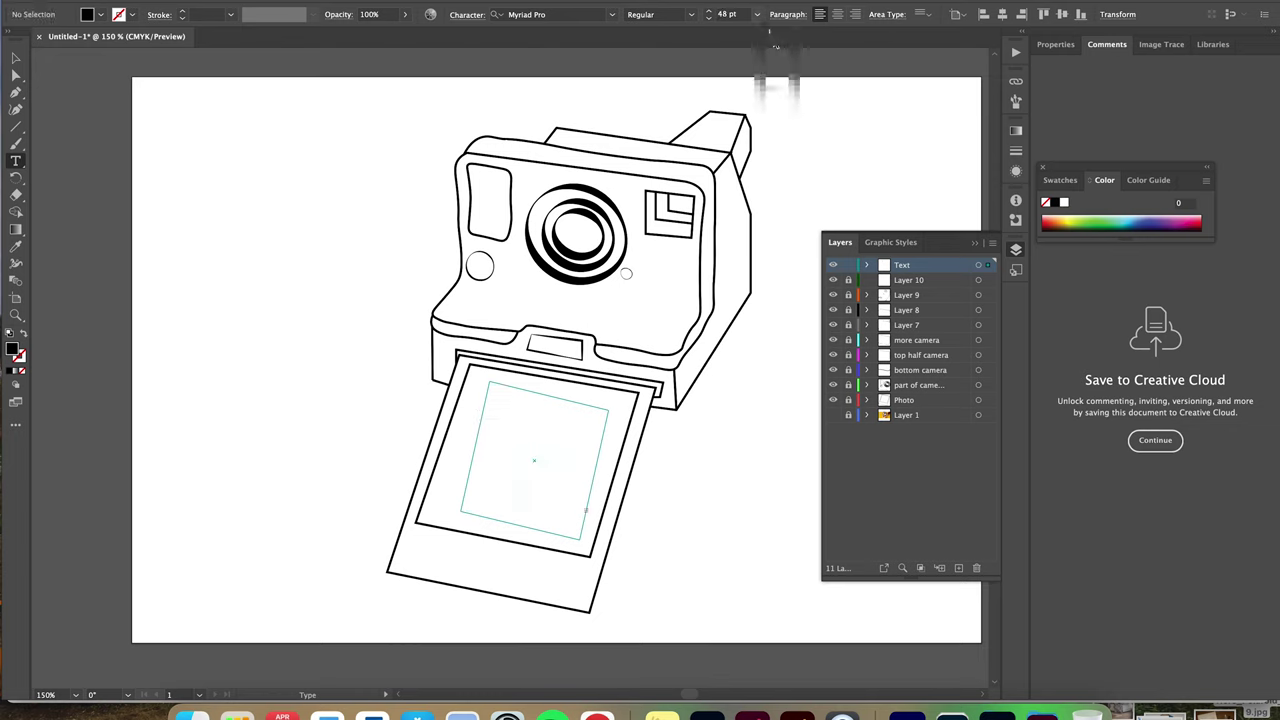
pyautogui.click(757, 14)
pyautogui.click(780, 174)
pyautogui.click(838, 14)
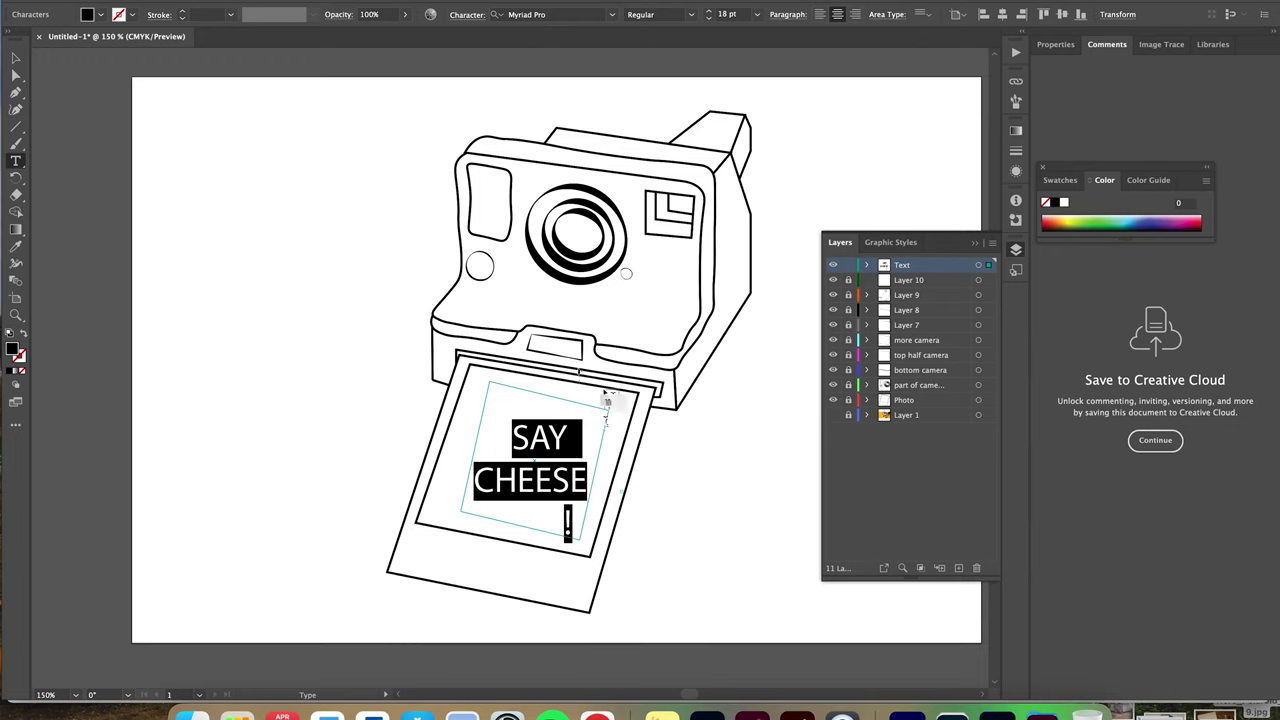
pyautogui.press('Escape')
pyautogui.click(615, 382)
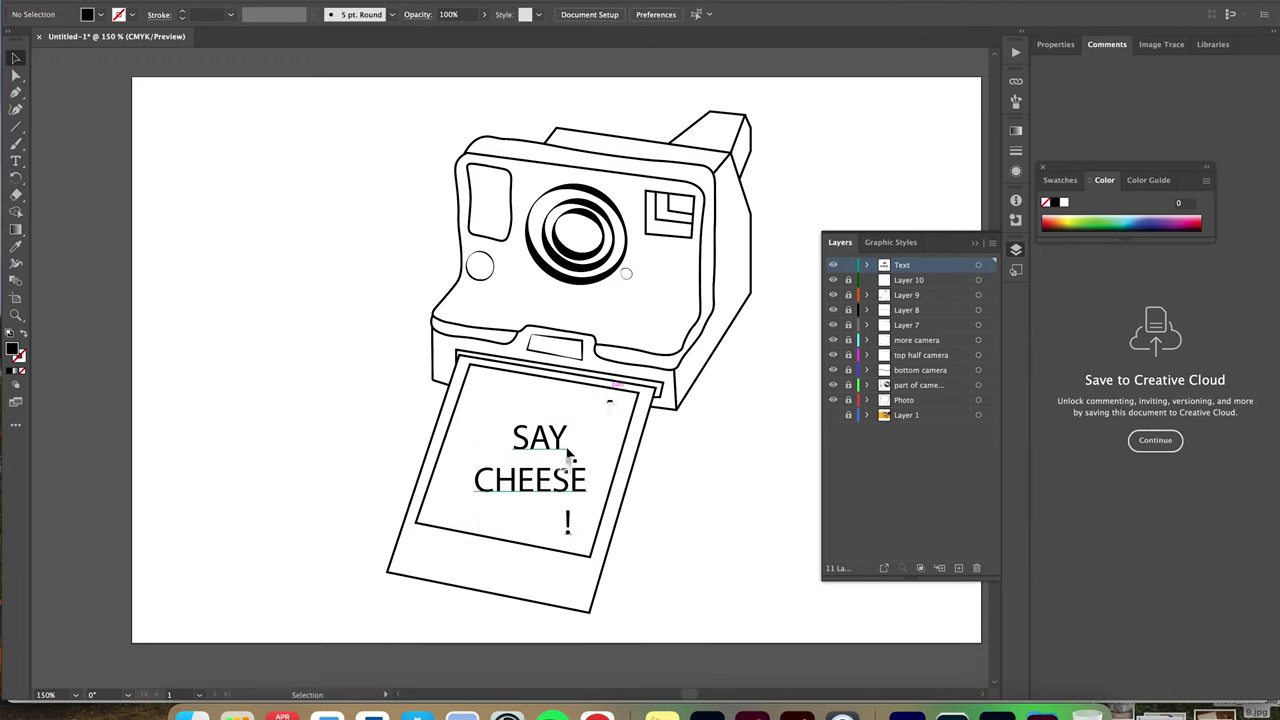
# Adjust the text frame's size, rotation and position in the photo so that "CHEESE!" fits on one line
pyautogui.click(567, 456)
pyautogui.moveTo(614, 378); pyautogui.dragTo(616, 443)
pyautogui.moveTo(563, 437); pyautogui.dragTo(552, 441)
pyautogui.moveTo(611, 556)
pyautogui.mouseDown()
pyautogui.moveTo(646, 569)
pyautogui.moveTo(620, 541)
pyautogui.moveTo(633, 556)
pyautogui.mouseUp()
pyautogui.moveTo(566, 489); pyautogui.dragTo(568, 488)
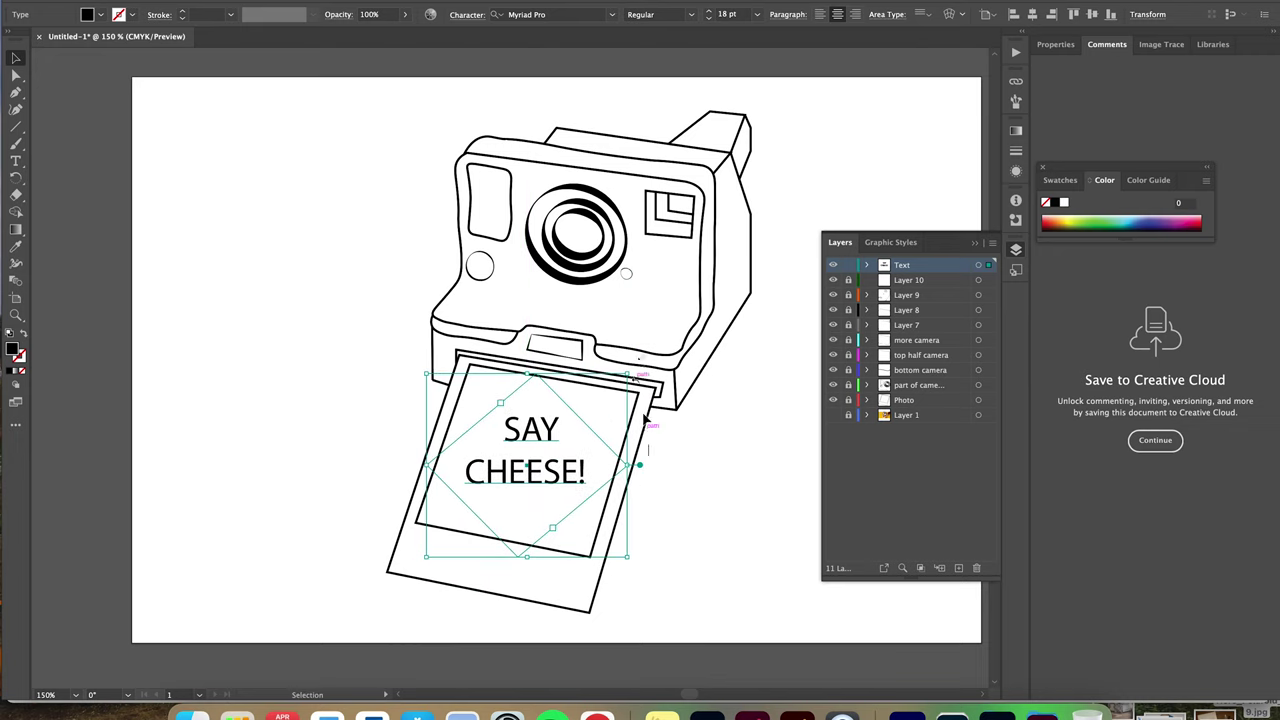
pyautogui.moveTo(635, 368)
pyautogui.mouseDown()
pyautogui.moveTo(648, 404)
pyautogui.moveTo(632, 380)
pyautogui.mouseUp()
pyautogui.moveTo(567, 481); pyautogui.dragTo(558, 479)
pyautogui.click(603, 402)
pyautogui.click(589, 431)
pyautogui.moveTo(624, 371); pyautogui.dragTo(547, 488)
# Change the font of the whole "SAY CHEESE!" text to Krungthep
pyautogui.doubleClick(544, 472)
pyautogui.press('super+a')
pyautogui.click(612, 14)
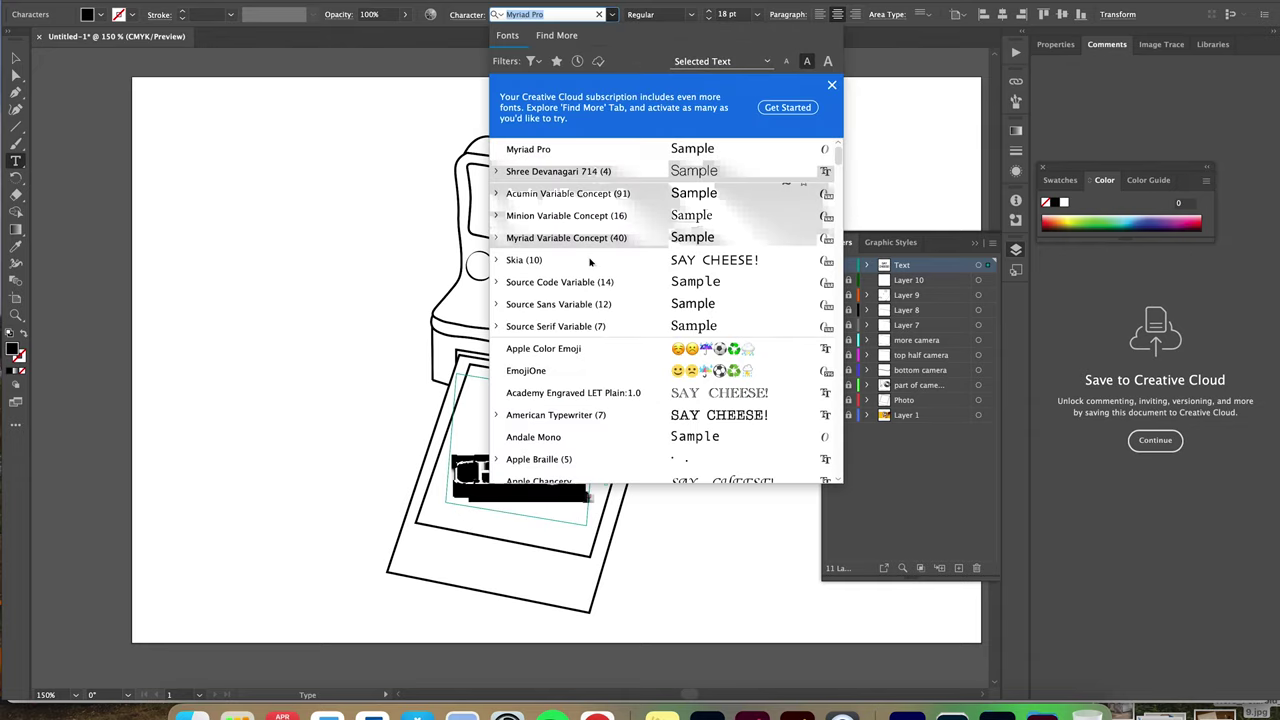
pyautogui.scroll(15, 586, 300)
pyautogui.scroll(-5, 586, 290)
pyautogui.scroll(-10, 680, 370)
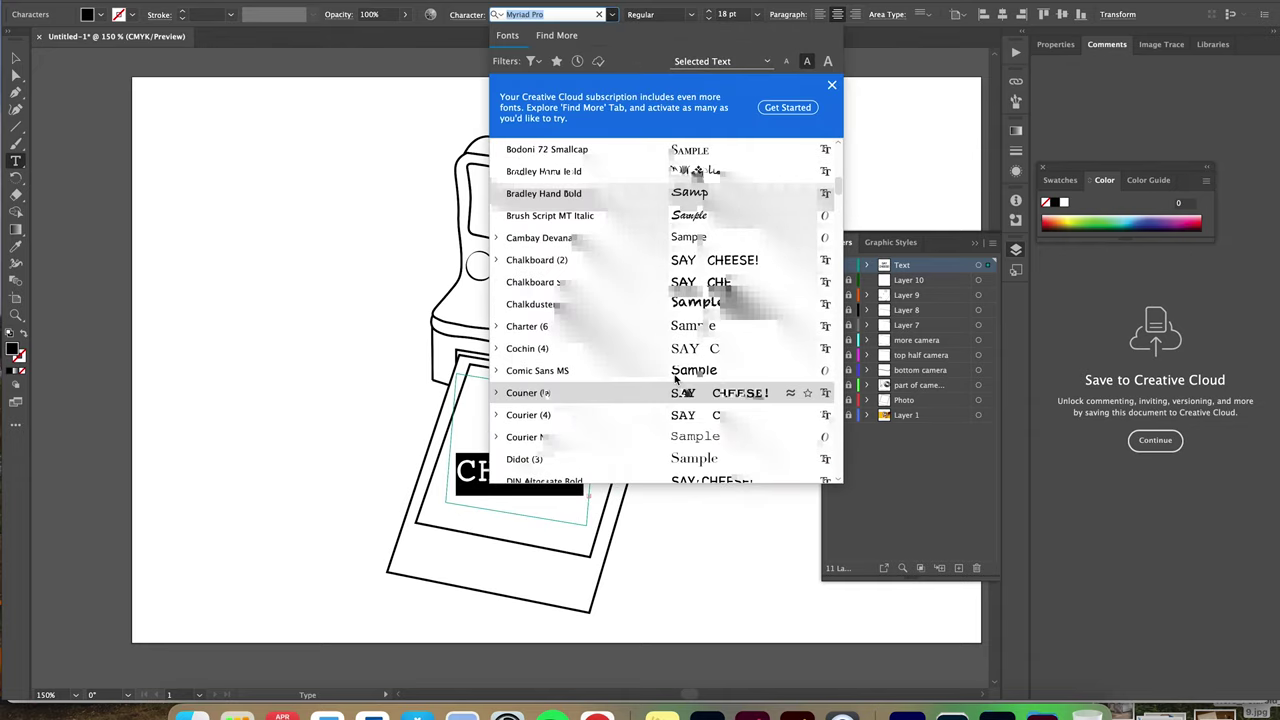
pyautogui.scroll(-5, 700, 390)
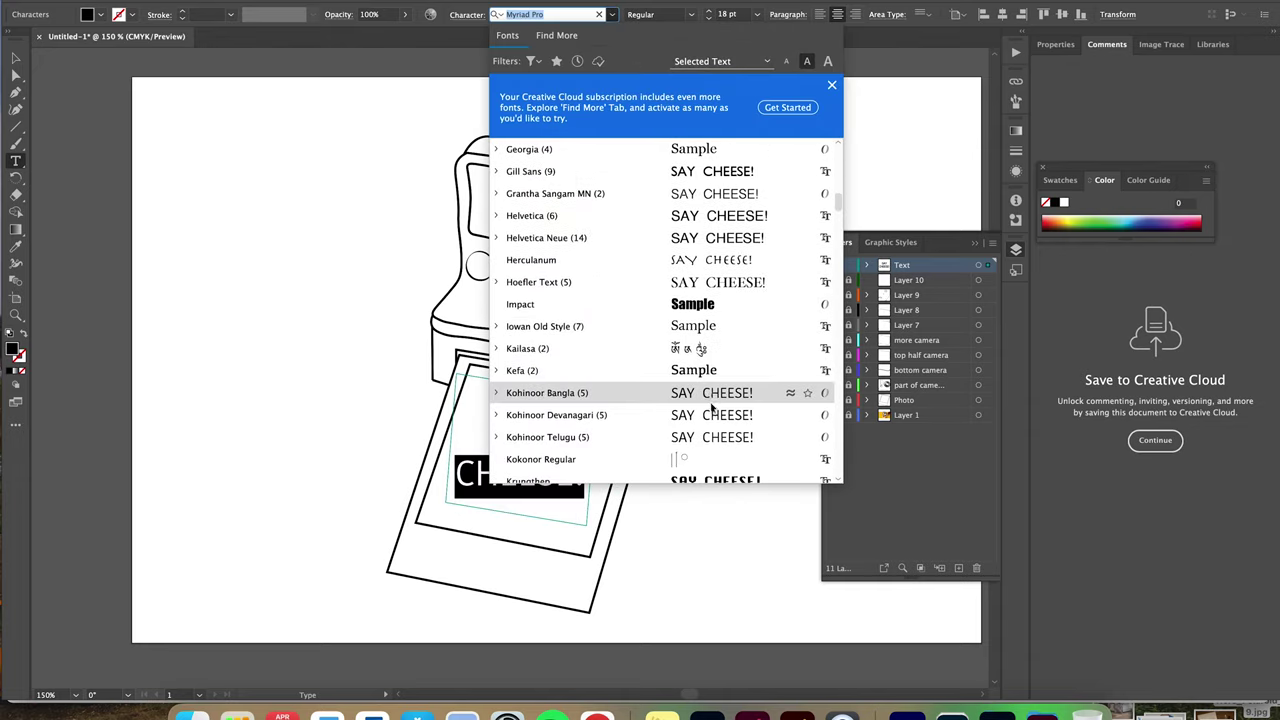
pyautogui.click(700, 305)
pyautogui.click(646, 517)
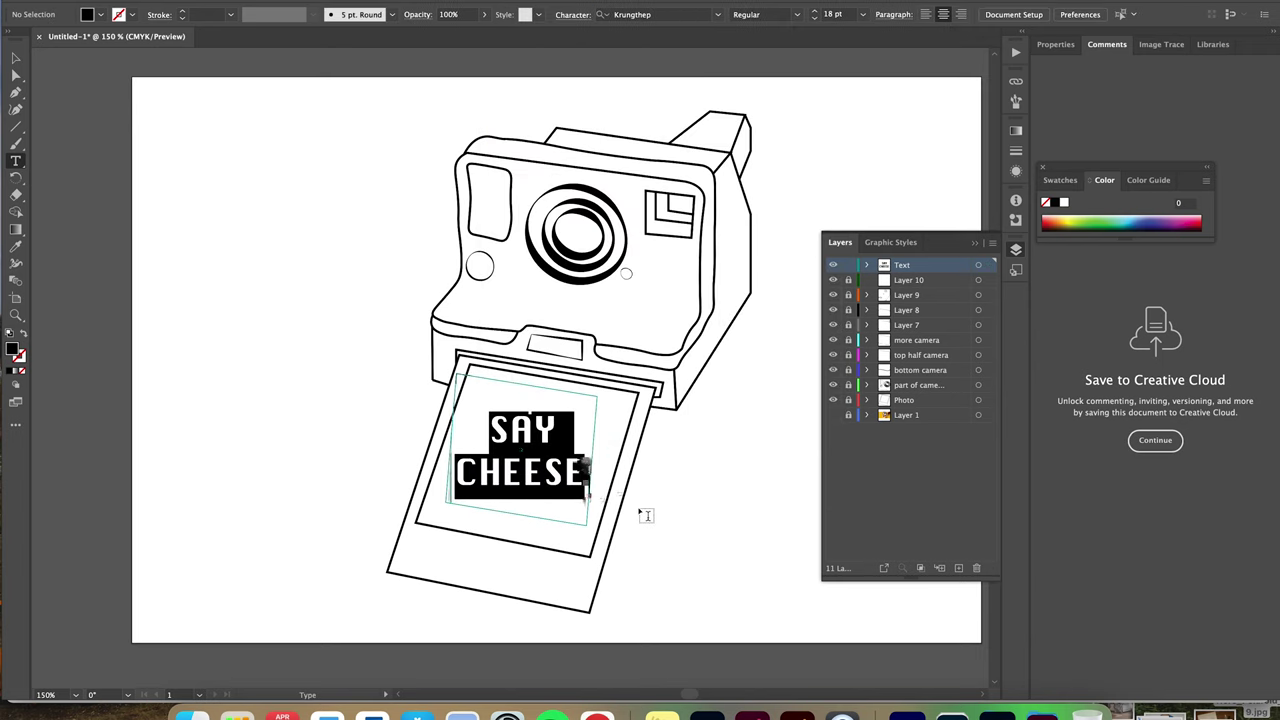
# Enlarge the text frame to fit the exclamation mark after "CHEESE", recentre it in the photo, and deselect it
pyautogui.click(590, 490)
pyautogui.moveTo(571, 484); pyautogui.dragTo(556, 488)
pyautogui.press('super+a')
pyautogui.click(605, 495)
pyautogui.click(16, 58)
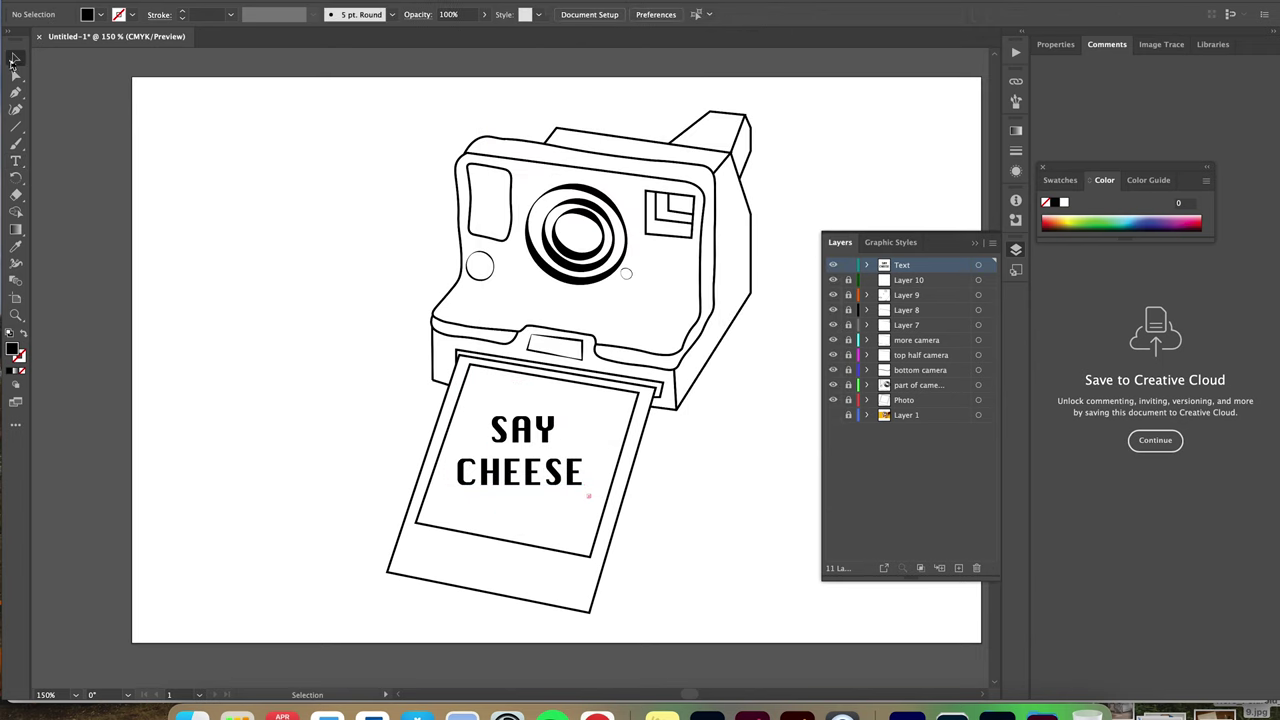
pyautogui.click(530, 437)
pyautogui.moveTo(598, 526); pyautogui.dragTo(619, 544)
pyautogui.moveTo(556, 464); pyautogui.dragTo(569, 487)
pyautogui.click(715, 541)
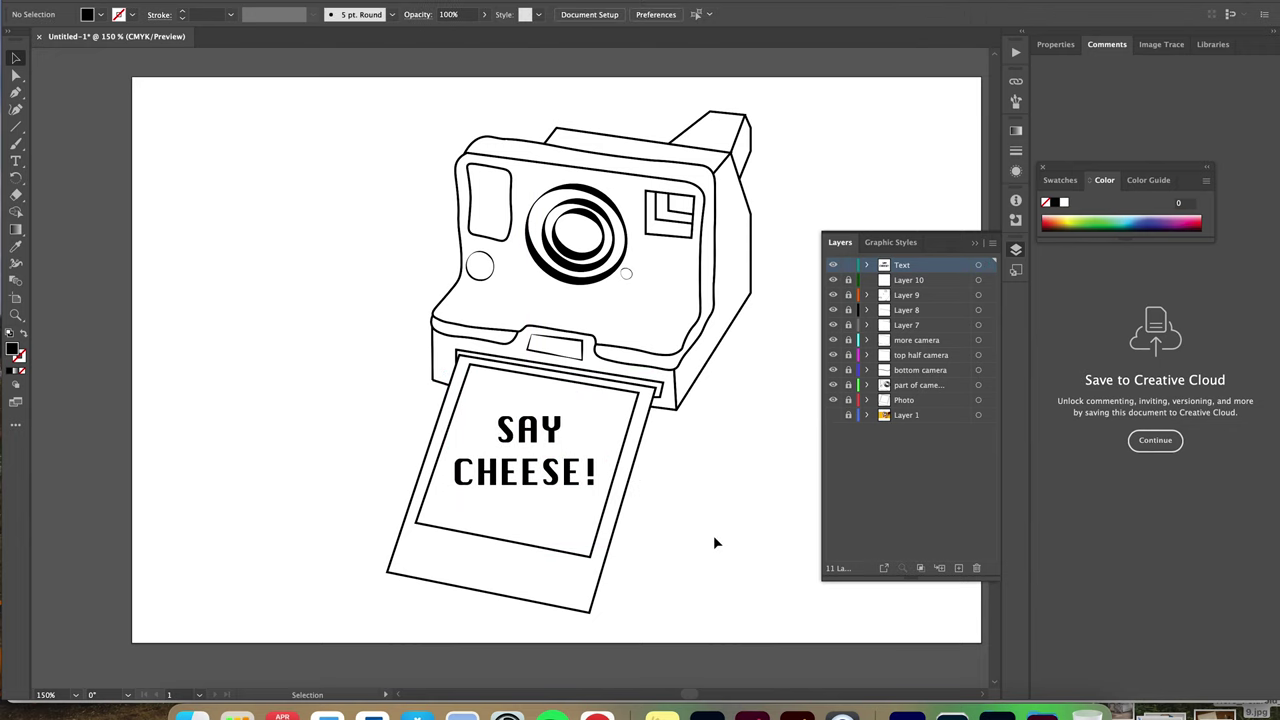
# Save the document to the Desktop as "Say Cheese Polaroid" in Adobe Illustrator (ai) format
pyautogui.click(60, 0)
pyautogui.click(209, 124)
pyautogui.click(638, 199)
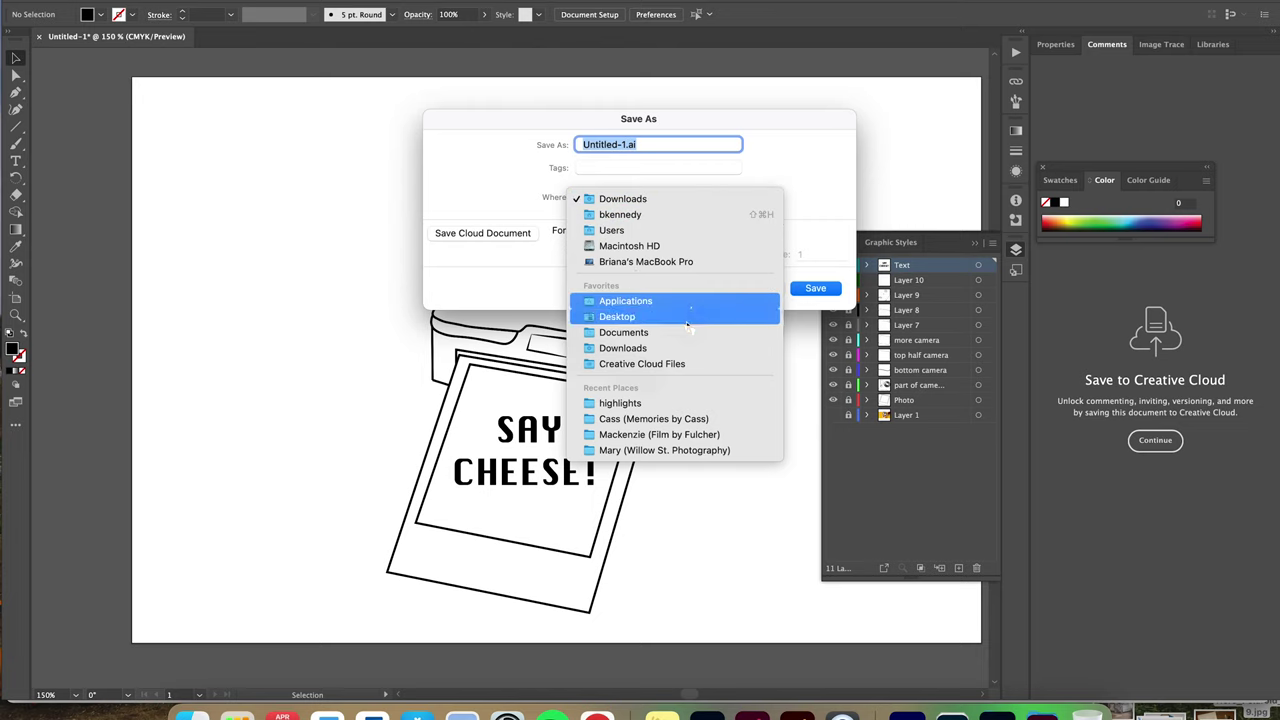
pyautogui.click(630, 316)
pyautogui.write('Say Cheese Polaroid')
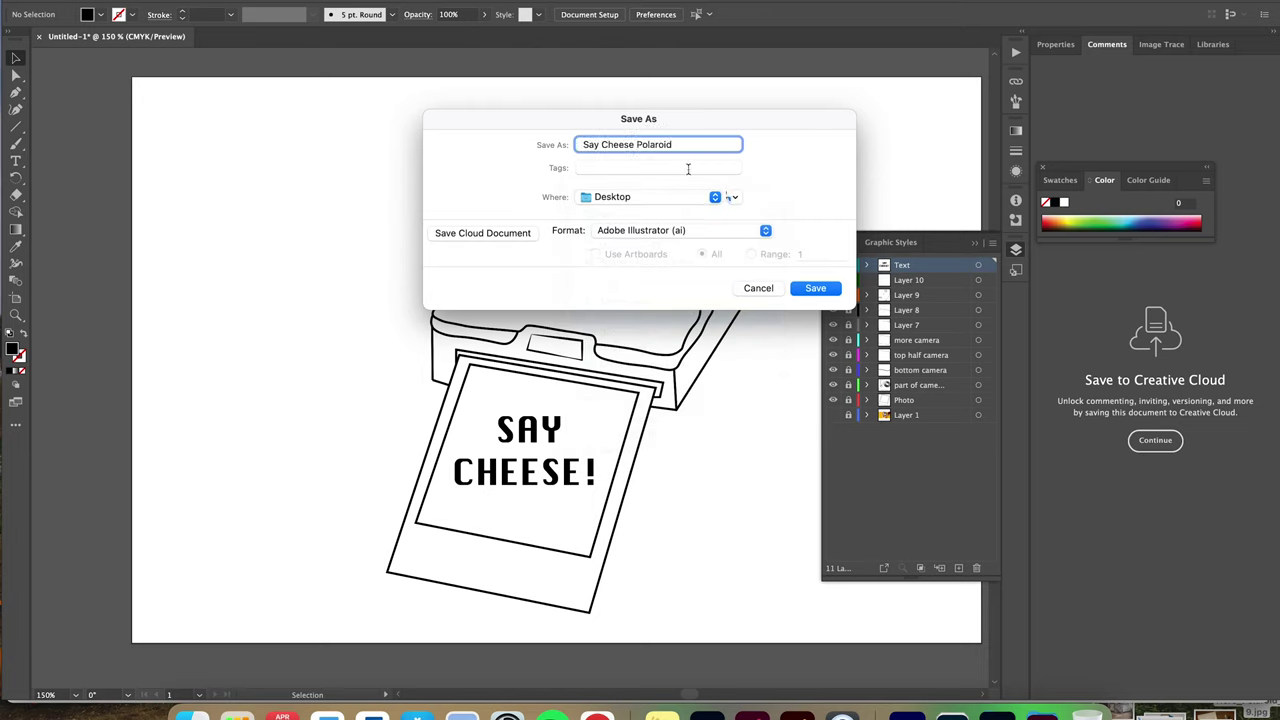
pyautogui.click(733, 231)
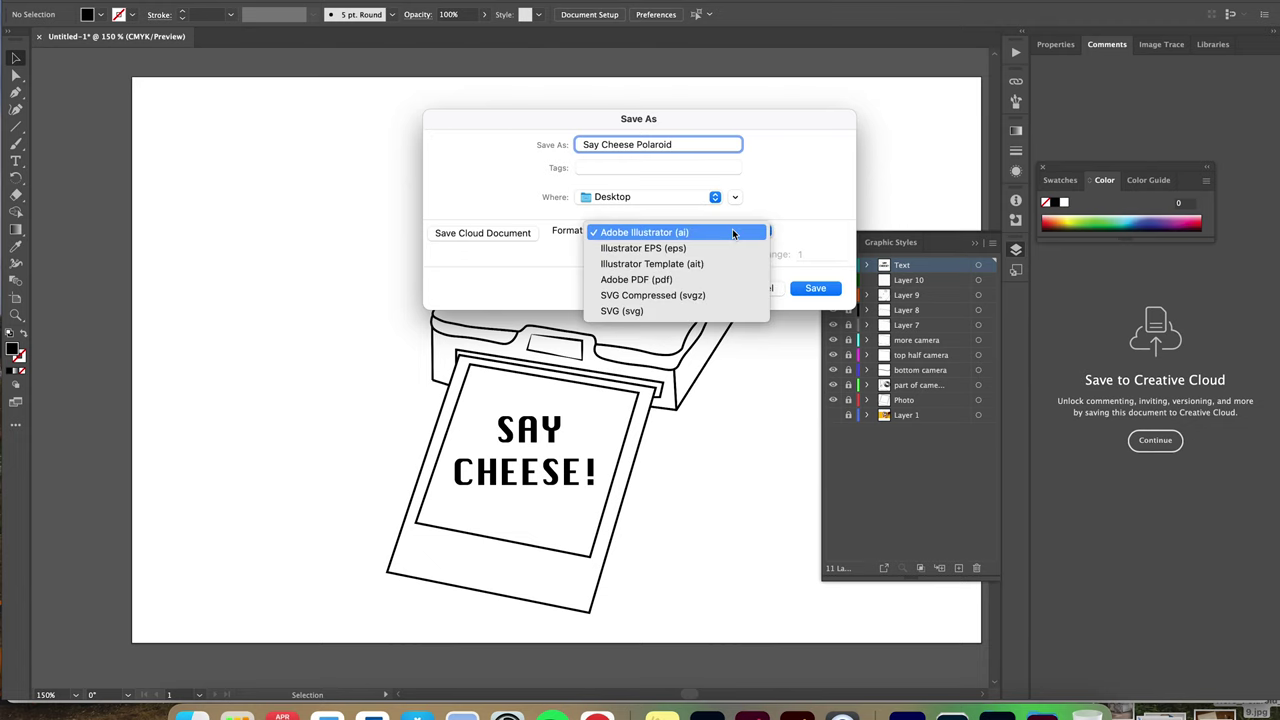
pyautogui.click(733, 232)
pyautogui.click(814, 289)
pyautogui.click(816, 546)
pyautogui.click(104, 1)
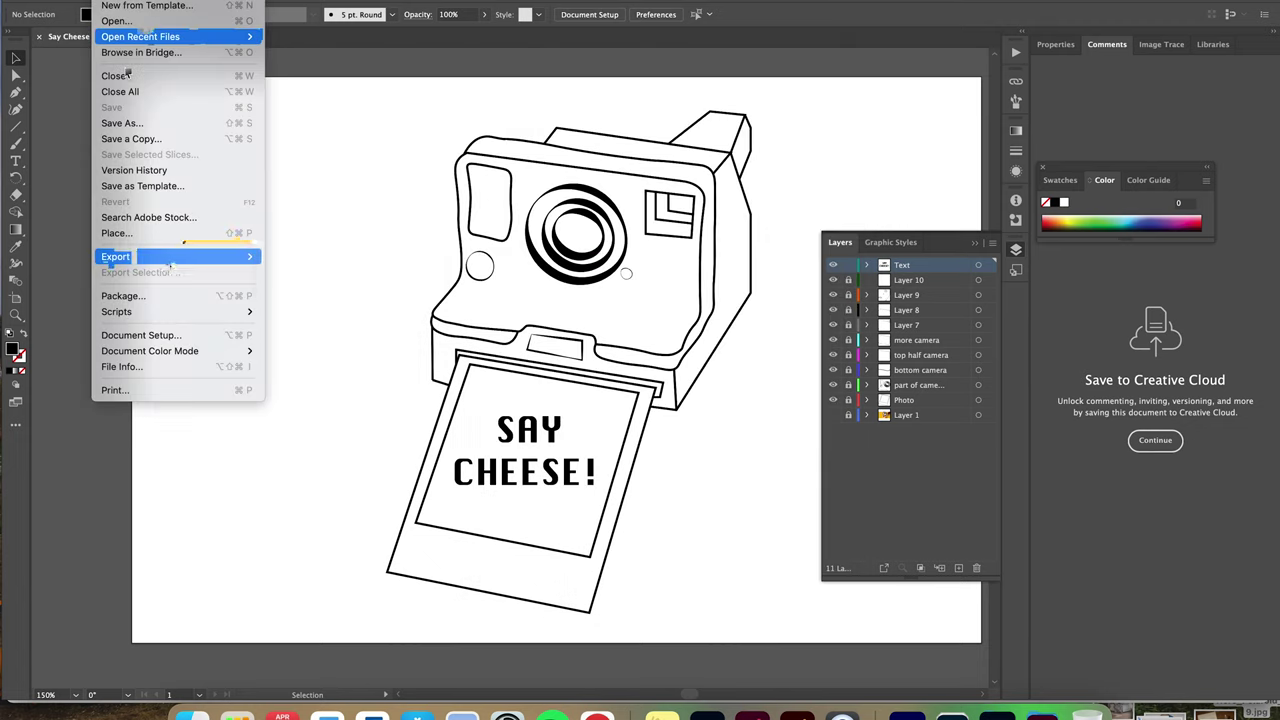
pyautogui.click(165, 257)
pyautogui.click(104, 1)
pyautogui.moveTo(190, 257)
pyautogui.click(333, 287)
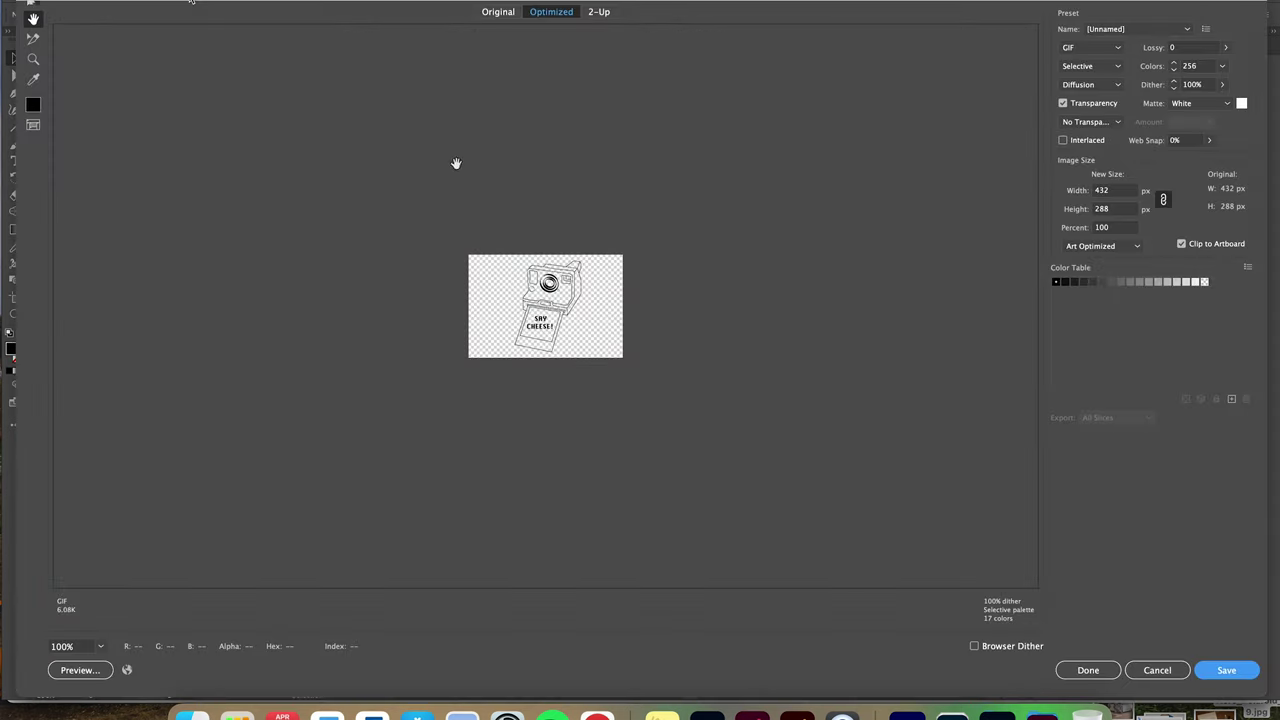
pyautogui.click(1157, 670)
# Open the export settings for saving the artwork to the Desktop as "Say Cheese Polaroid.png" in PNG format
pyautogui.click(104, 1)
pyautogui.moveTo(150, 257)
pyautogui.click(347, 273)
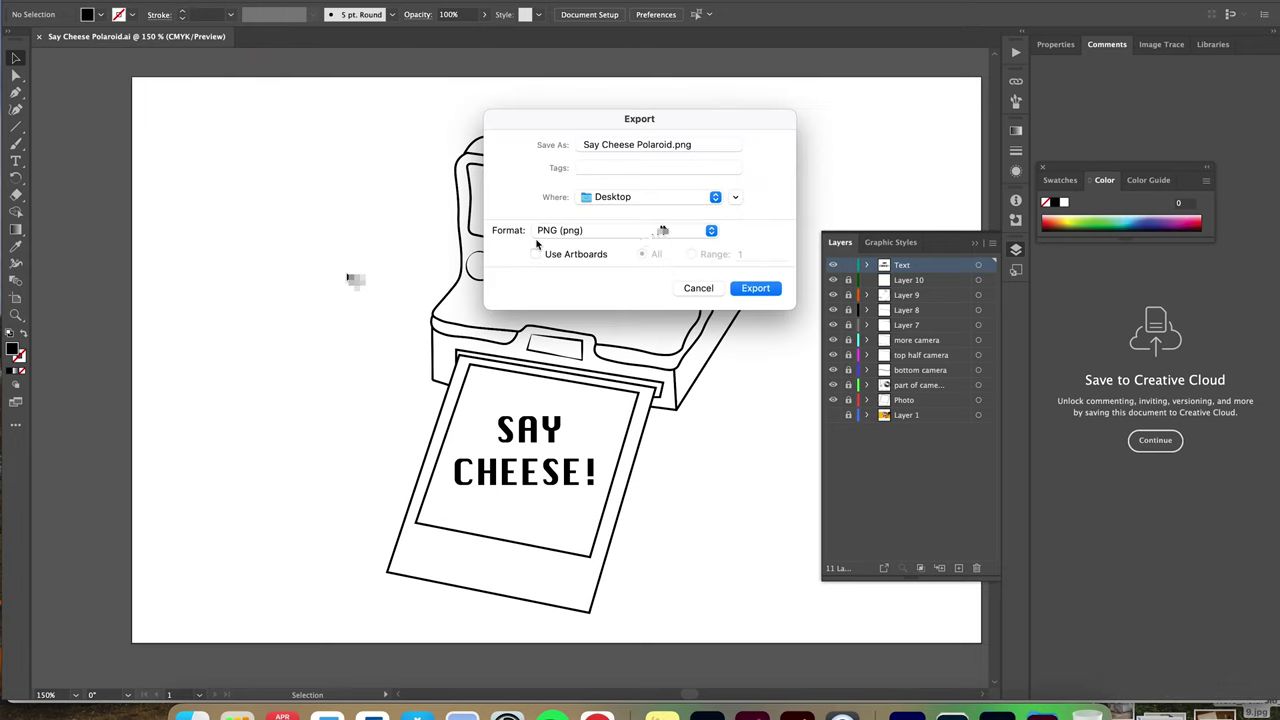